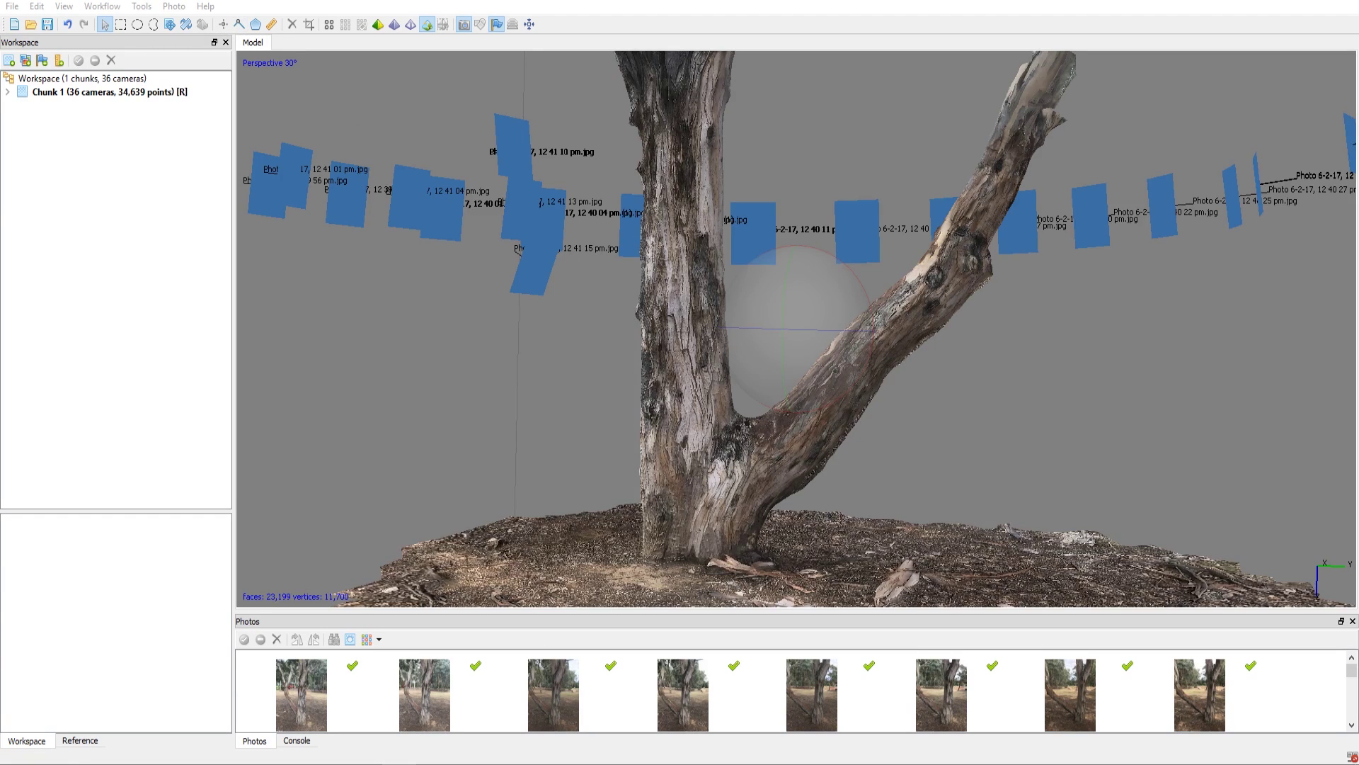
# - Enlarge the Photos panel into a full grid of source-photo thumbnails
pyautogui.hotkey('alt', 'space')
pyautogui.press('Escape')
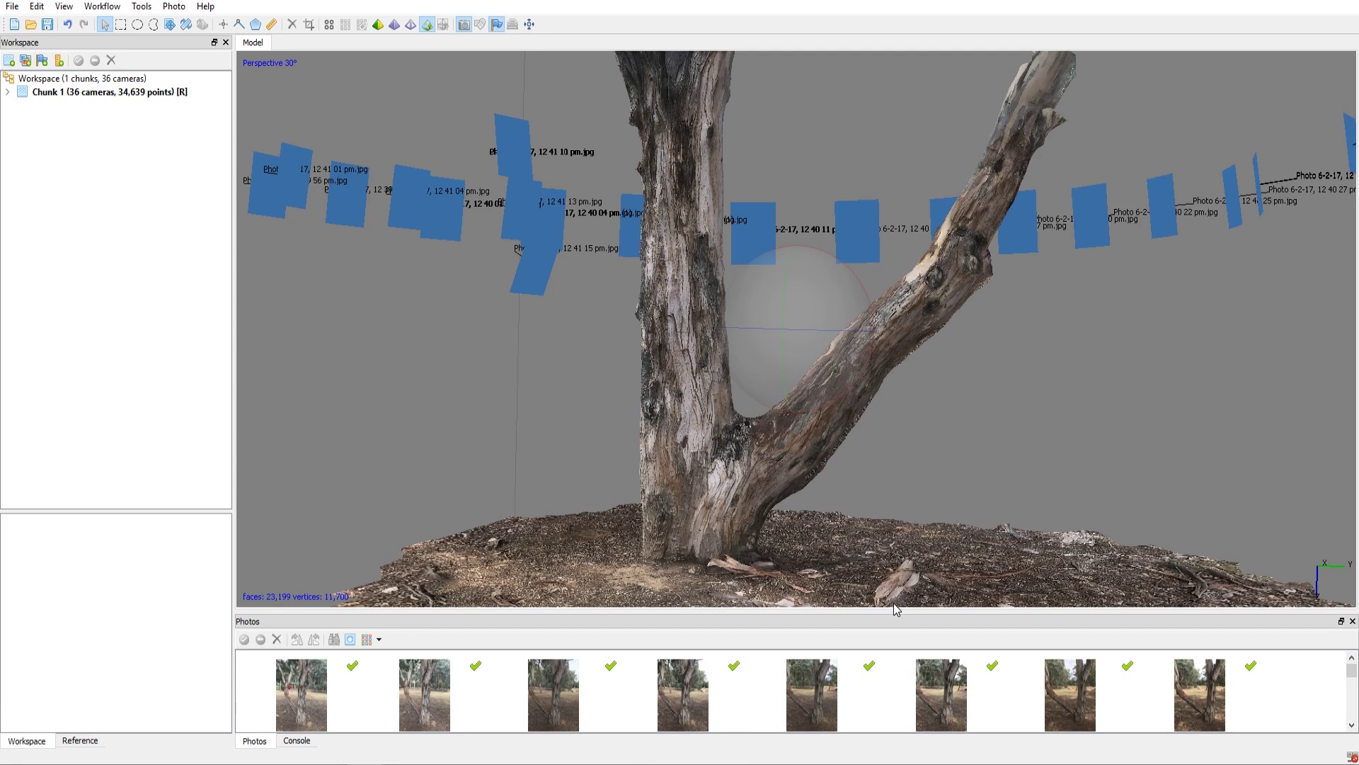
pyautogui.moveTo(737, 616); pyautogui.dragTo(765, 360)
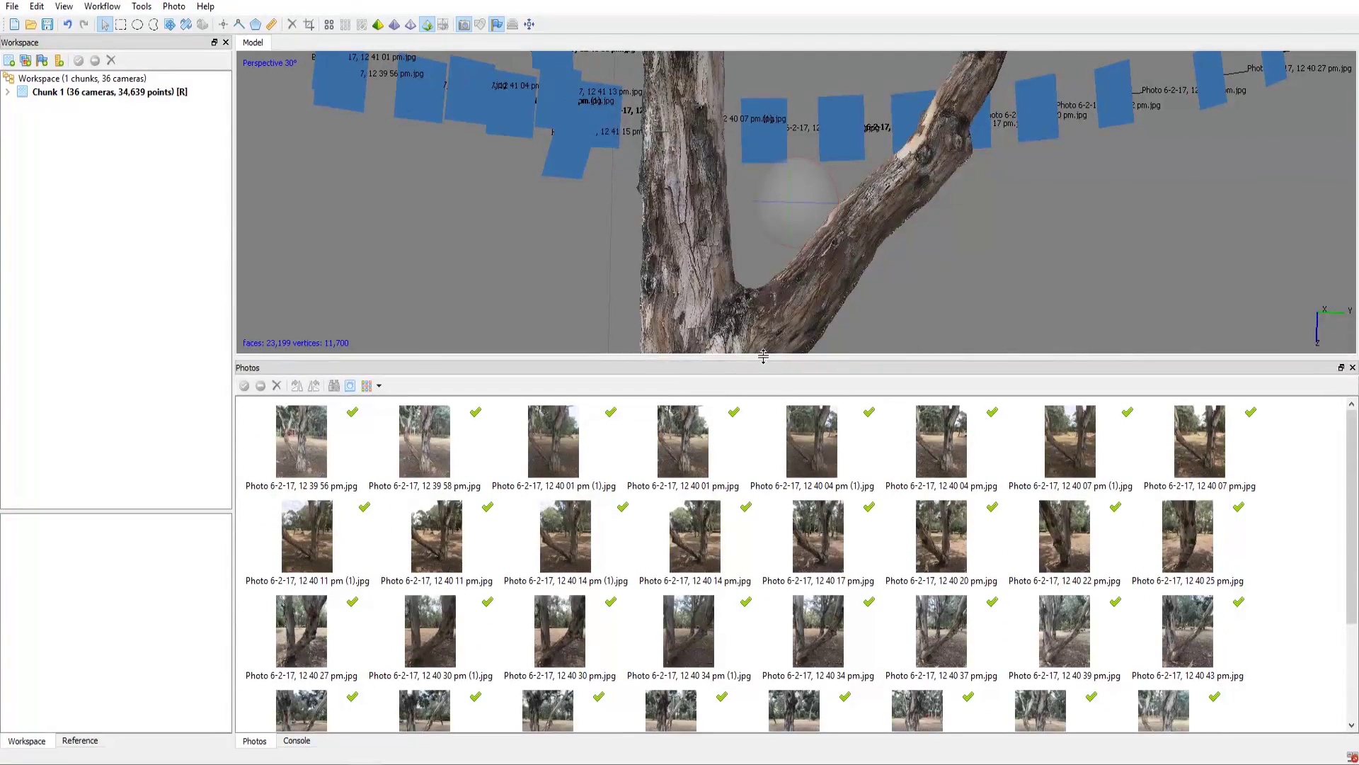
pyautogui.click(301, 462)
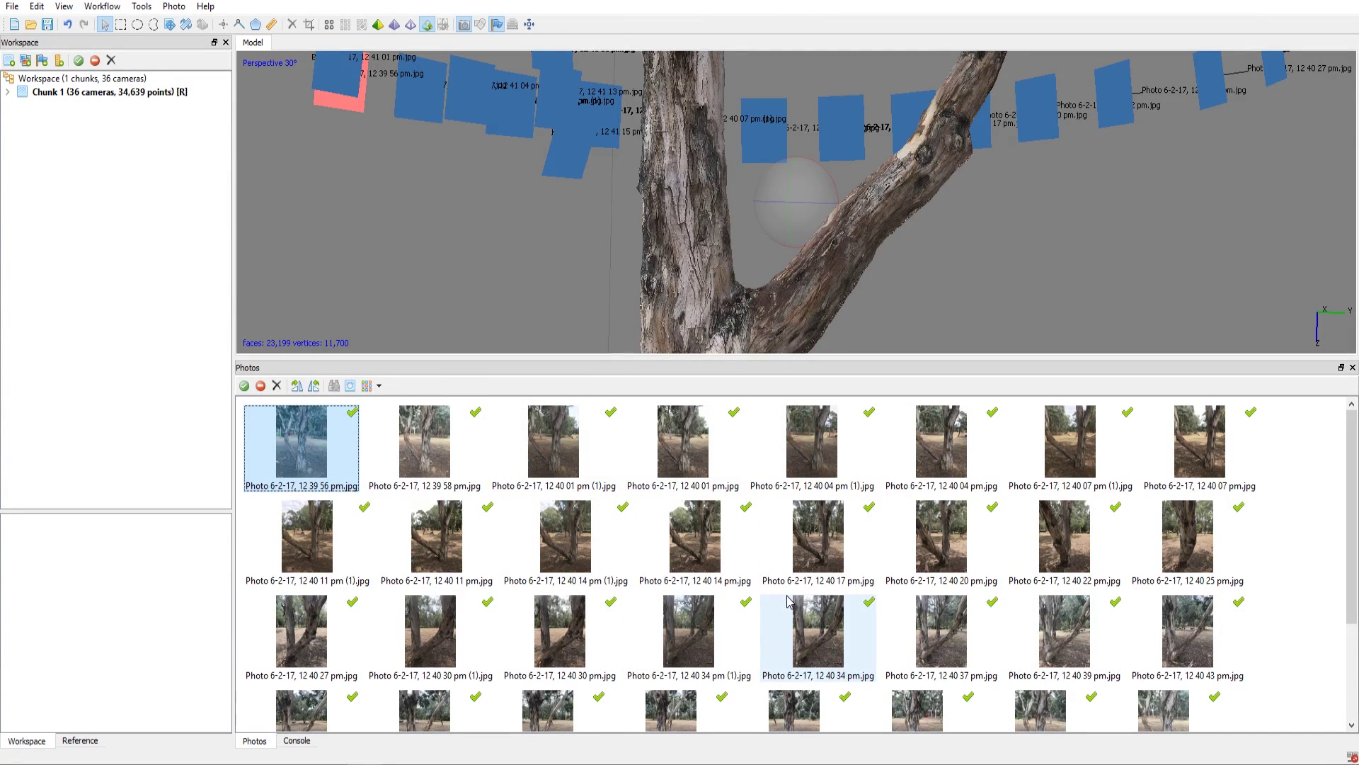
# - Open the source photos one by one in viewer tabs, ending on photo 12 40 53 pm
pyautogui.doubleClick(335, 436)
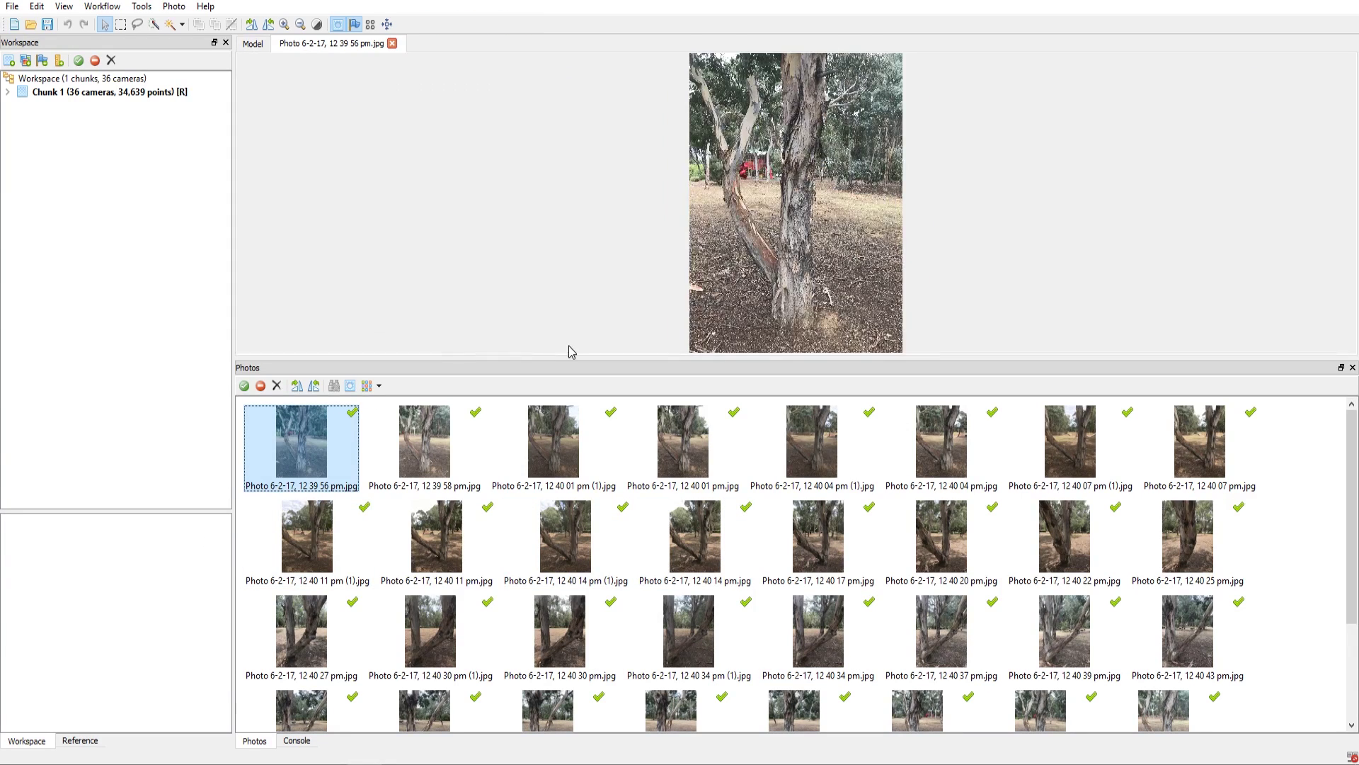
pyautogui.press('Right')
pyautogui.press('Right')
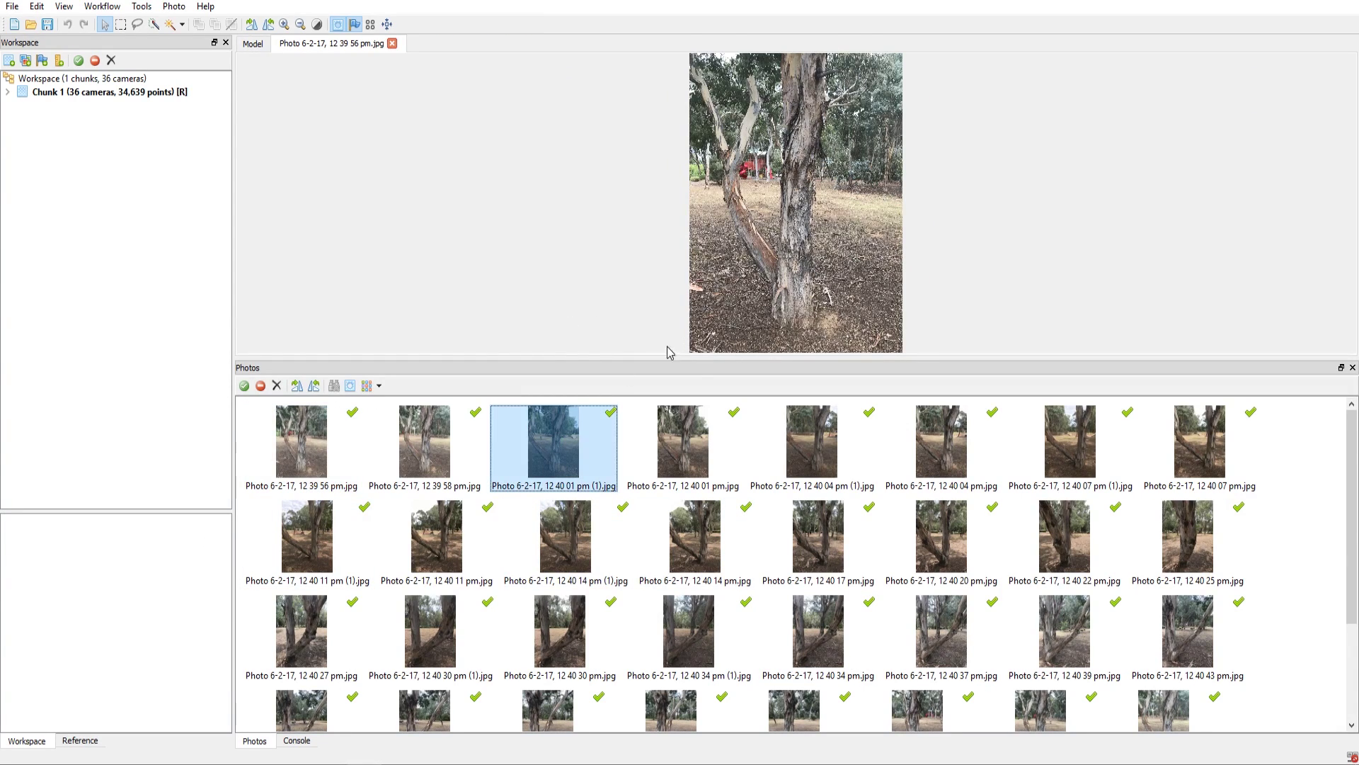
pyautogui.press('Return')
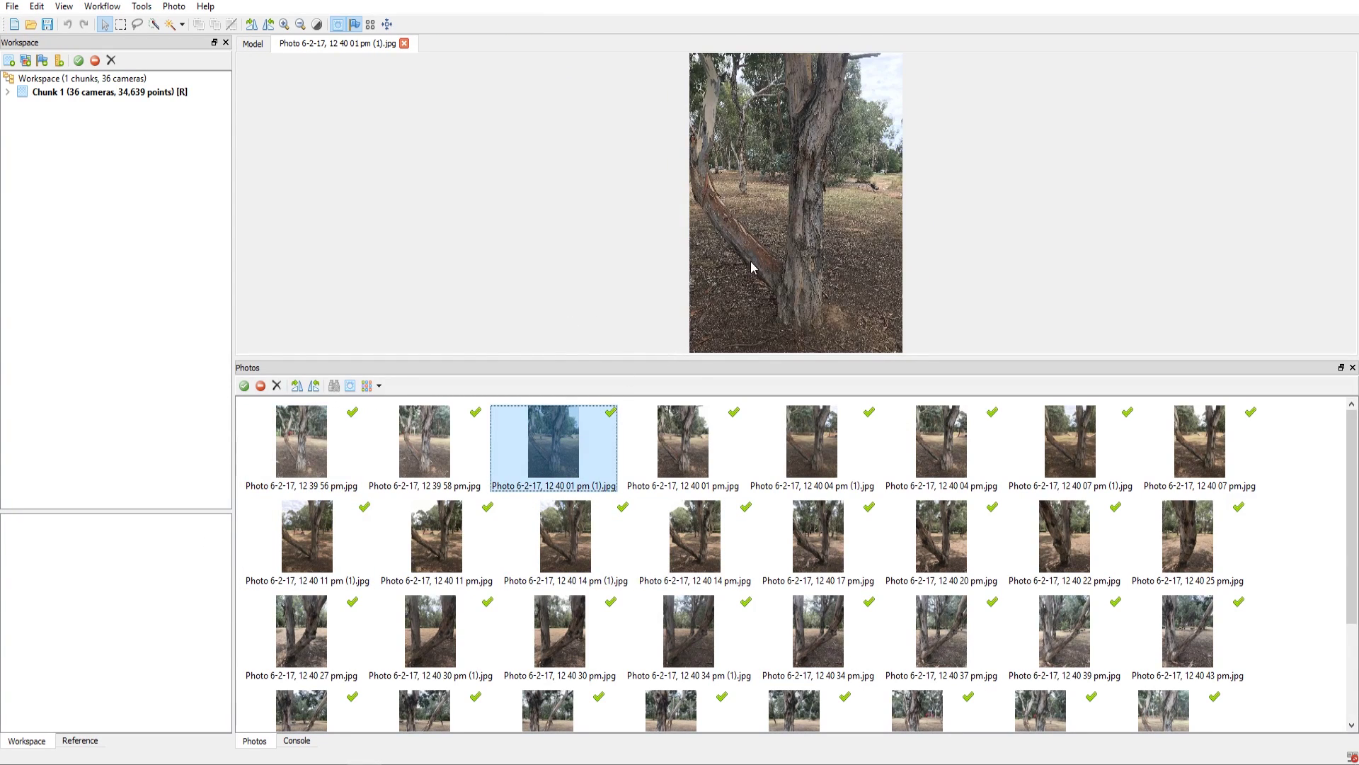
pyautogui.doubleClick(945, 479)
pyautogui.doubleClick(1066, 543)
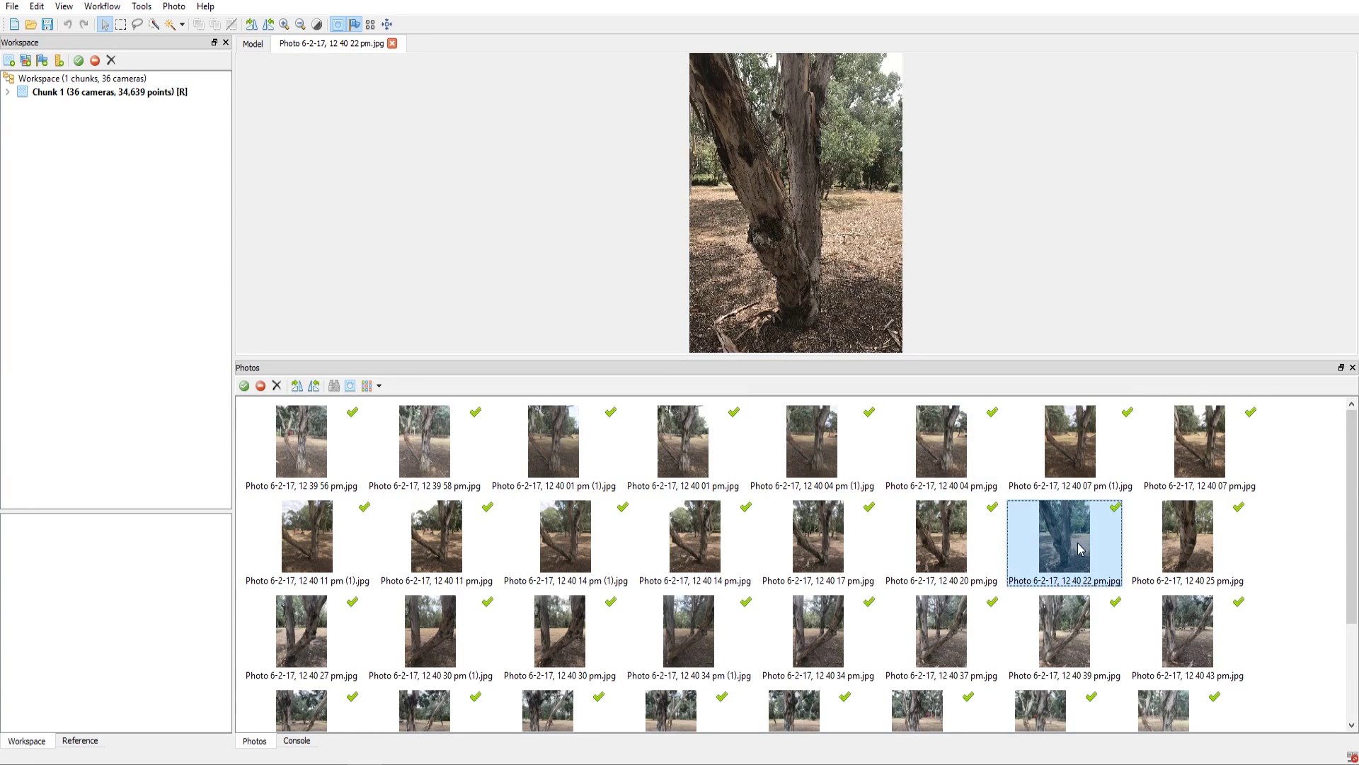
pyautogui.doubleClick(942, 630)
pyautogui.scroll(-1, 725, 563)
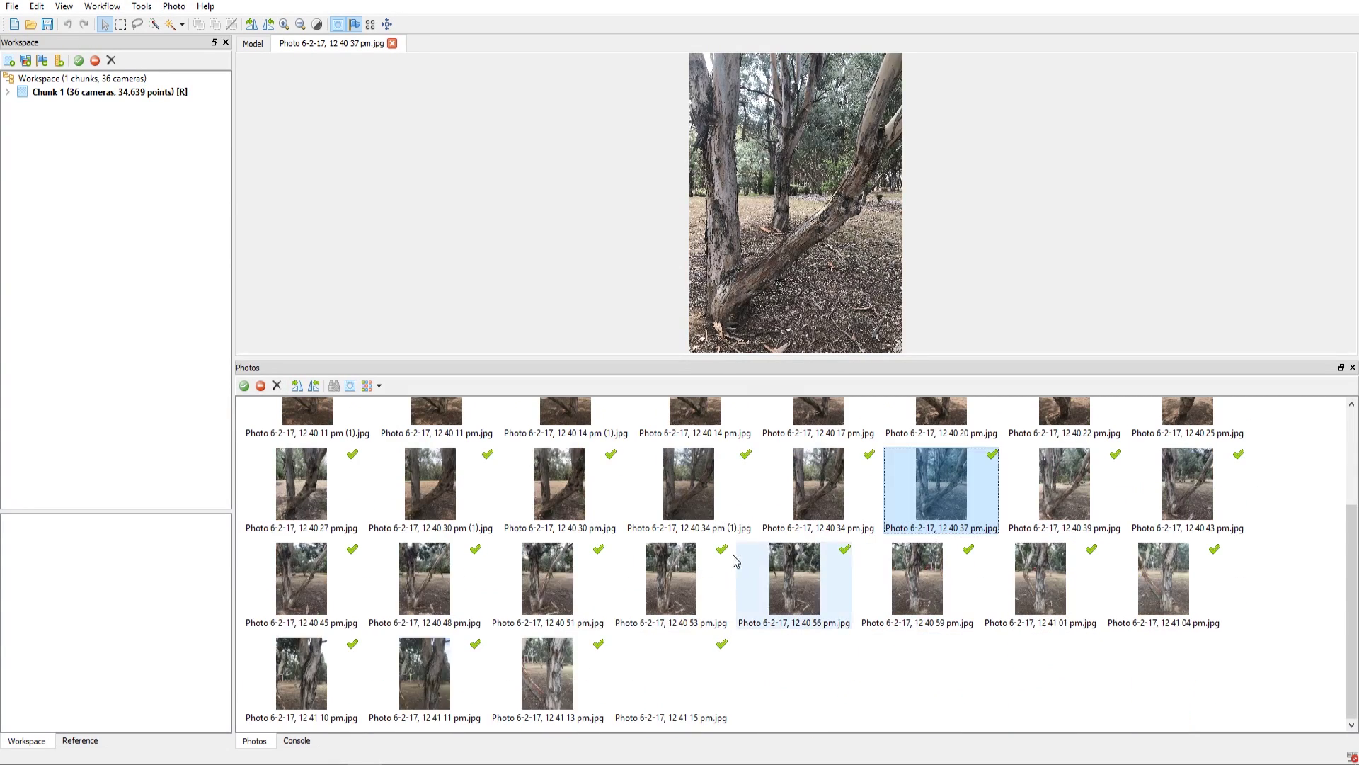
pyautogui.doubleClick(723, 564)
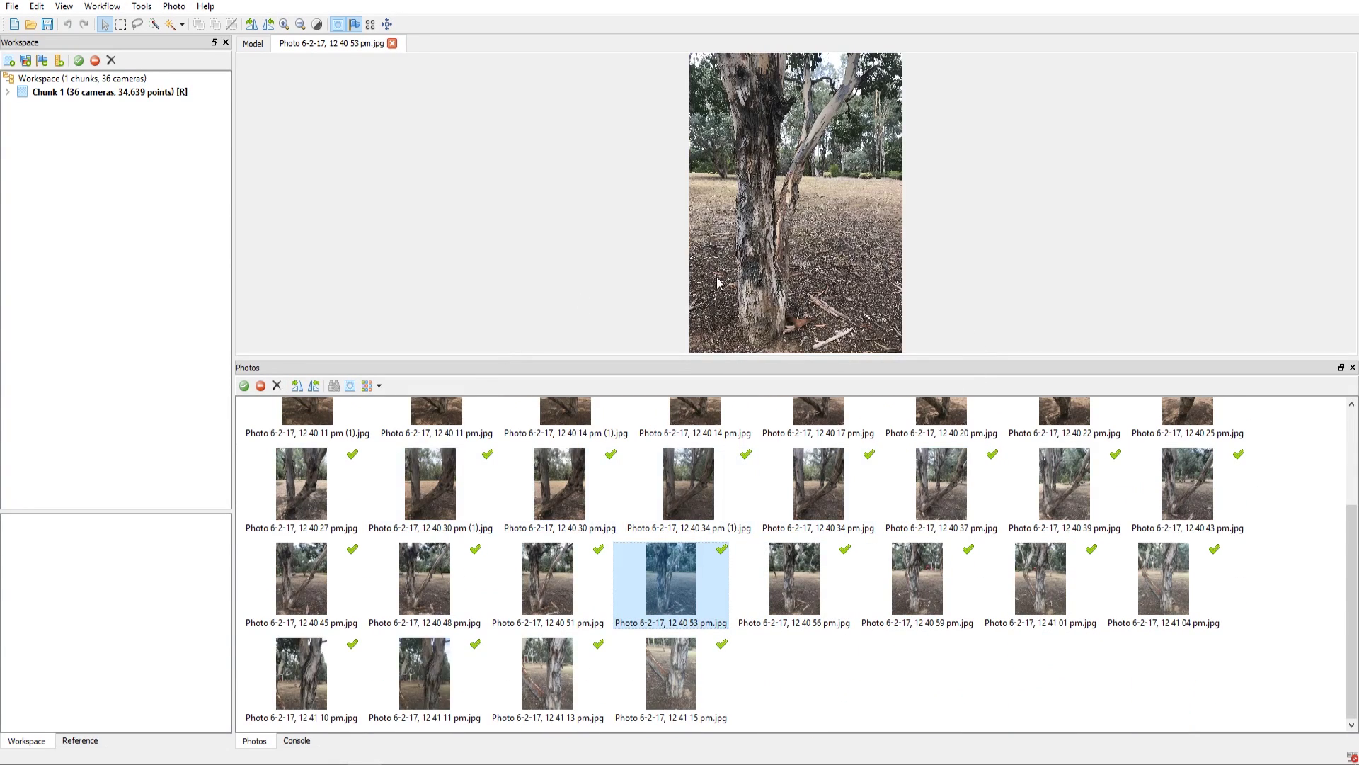
# - Return to the Model view and shrink the Photos panel back to a single strip
pyautogui.click(253, 45)
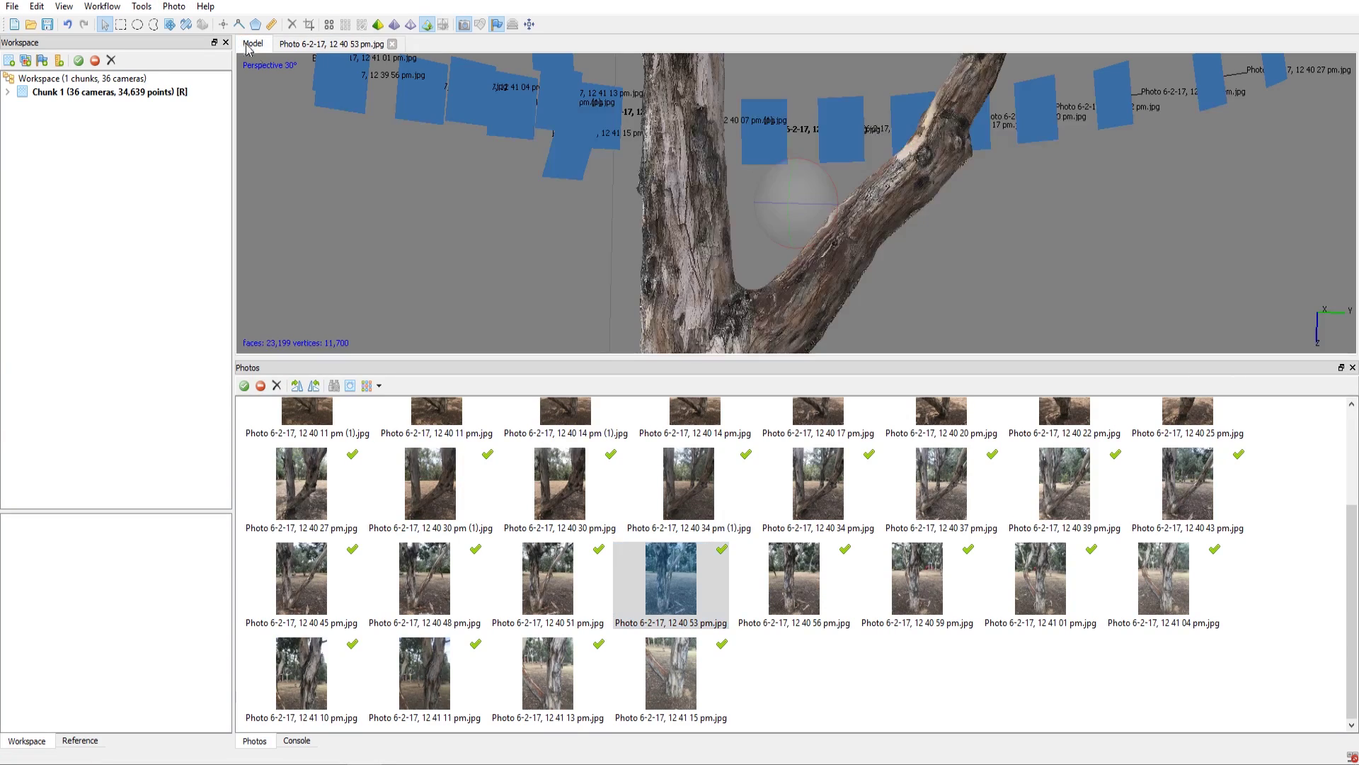
pyautogui.moveTo(531, 359); pyautogui.dragTo(595, 652)
pyautogui.scroll(-3, 897, 252)
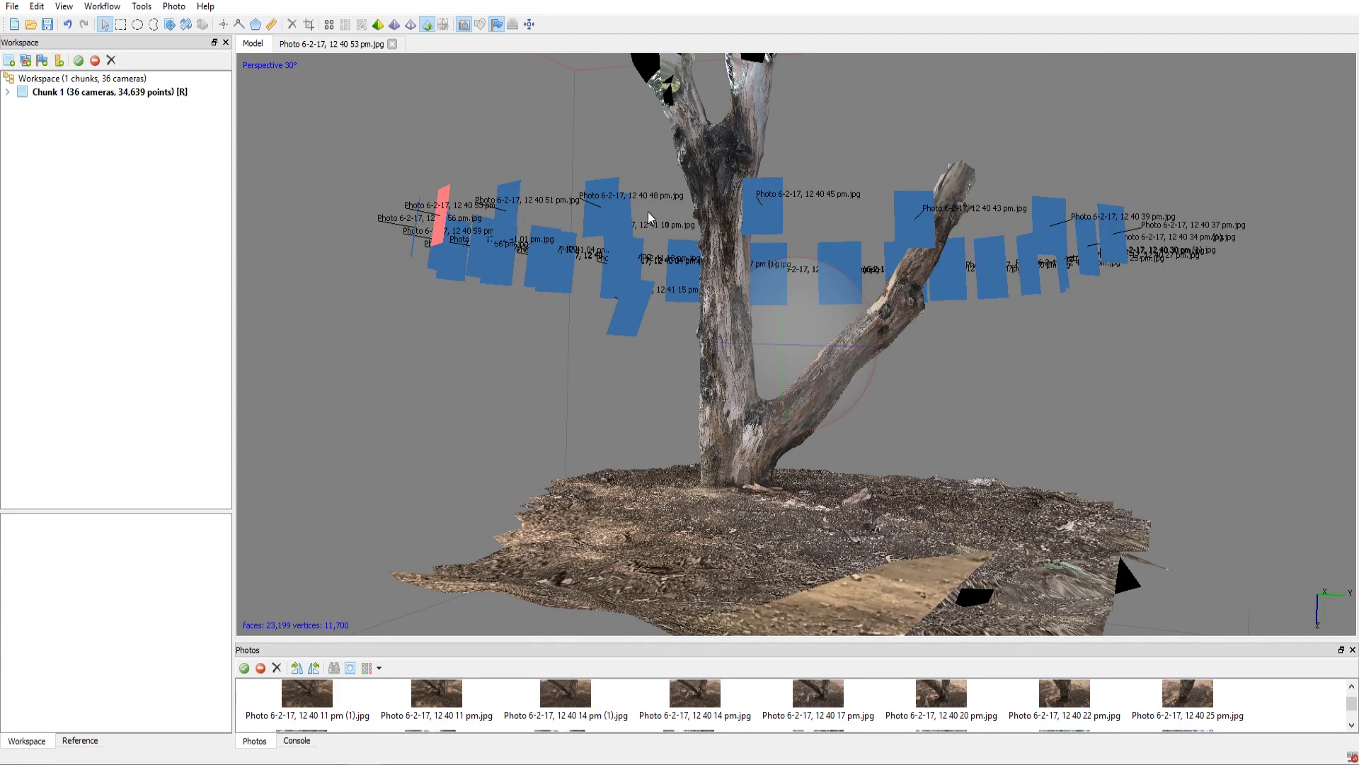
pyautogui.scroll(3, 681, 231)
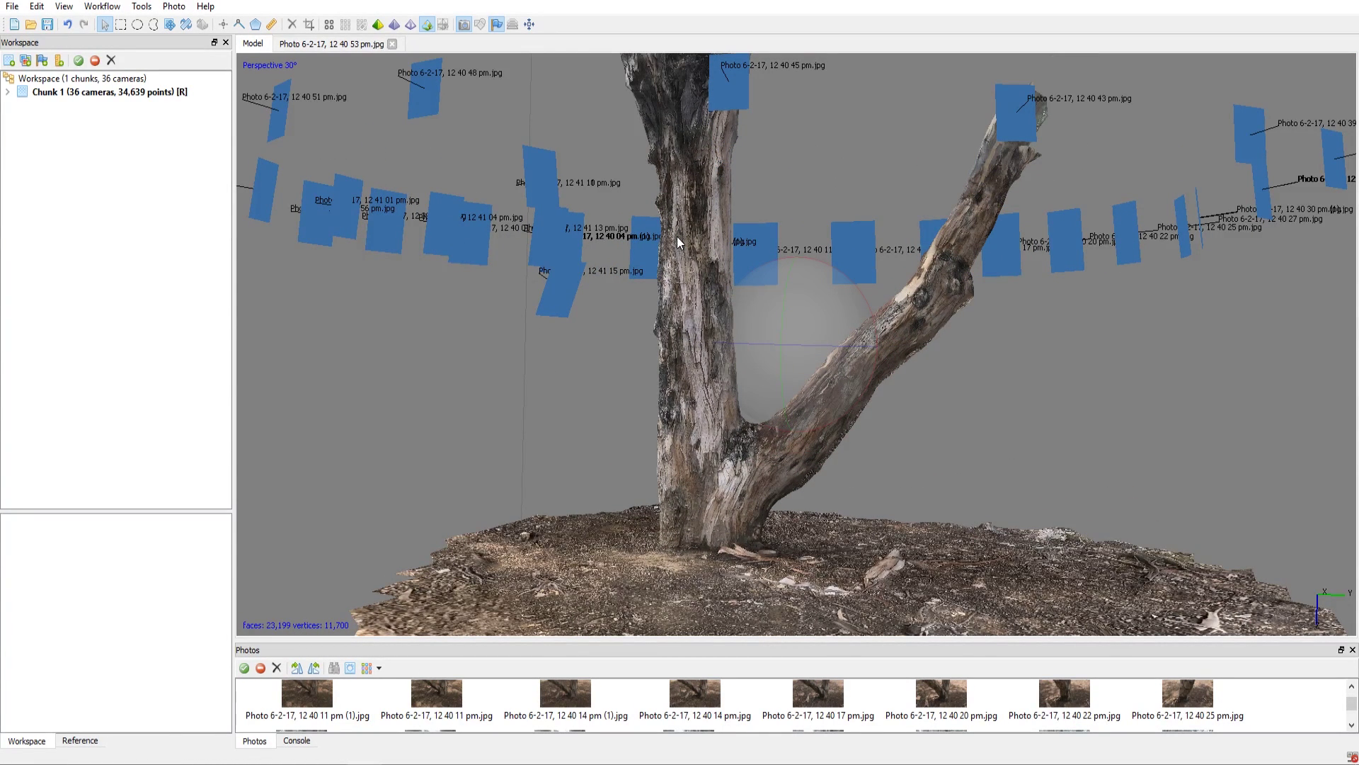
pyautogui.scroll(4, 676, 237)
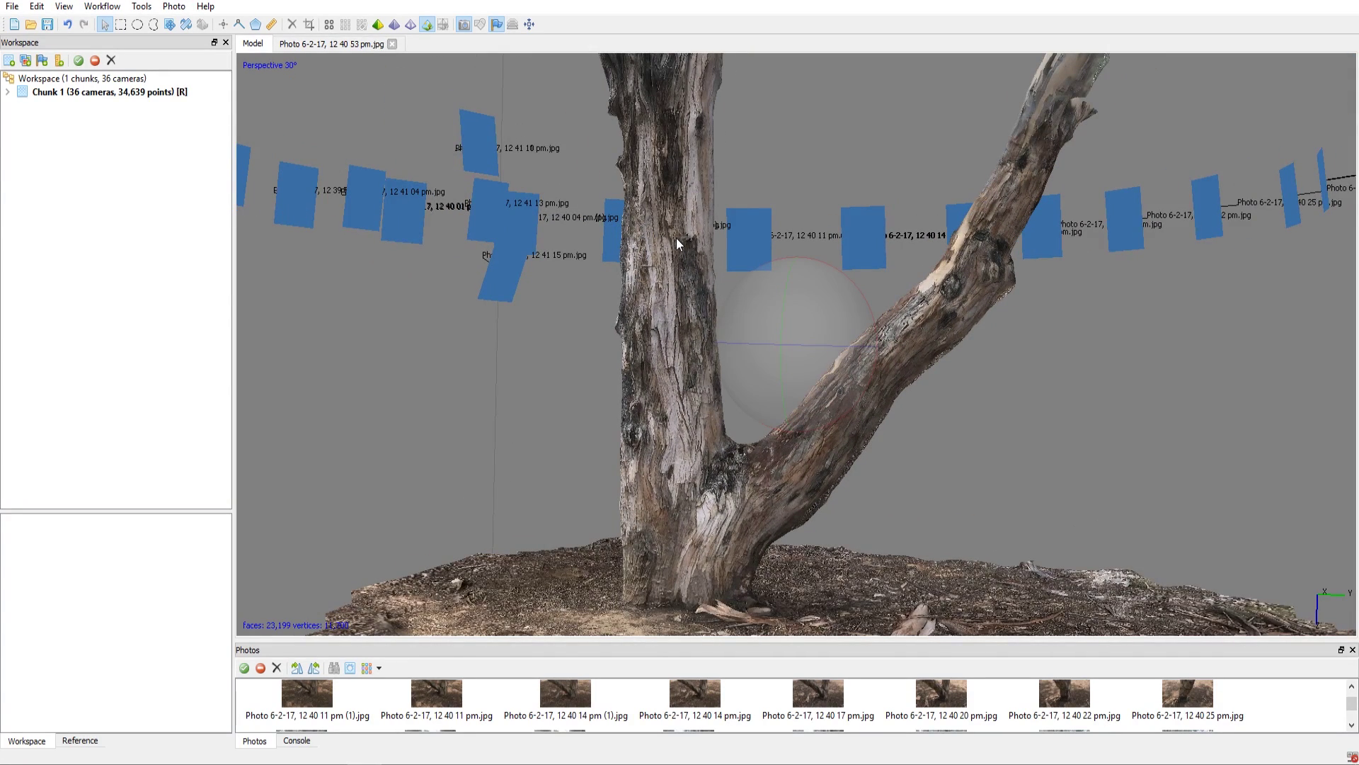
# - Orbit and zoom around the tree's branch tops, trunk fork and surrounding ground
pyautogui.moveTo(785, 342); pyautogui.dragTo(725, 388)
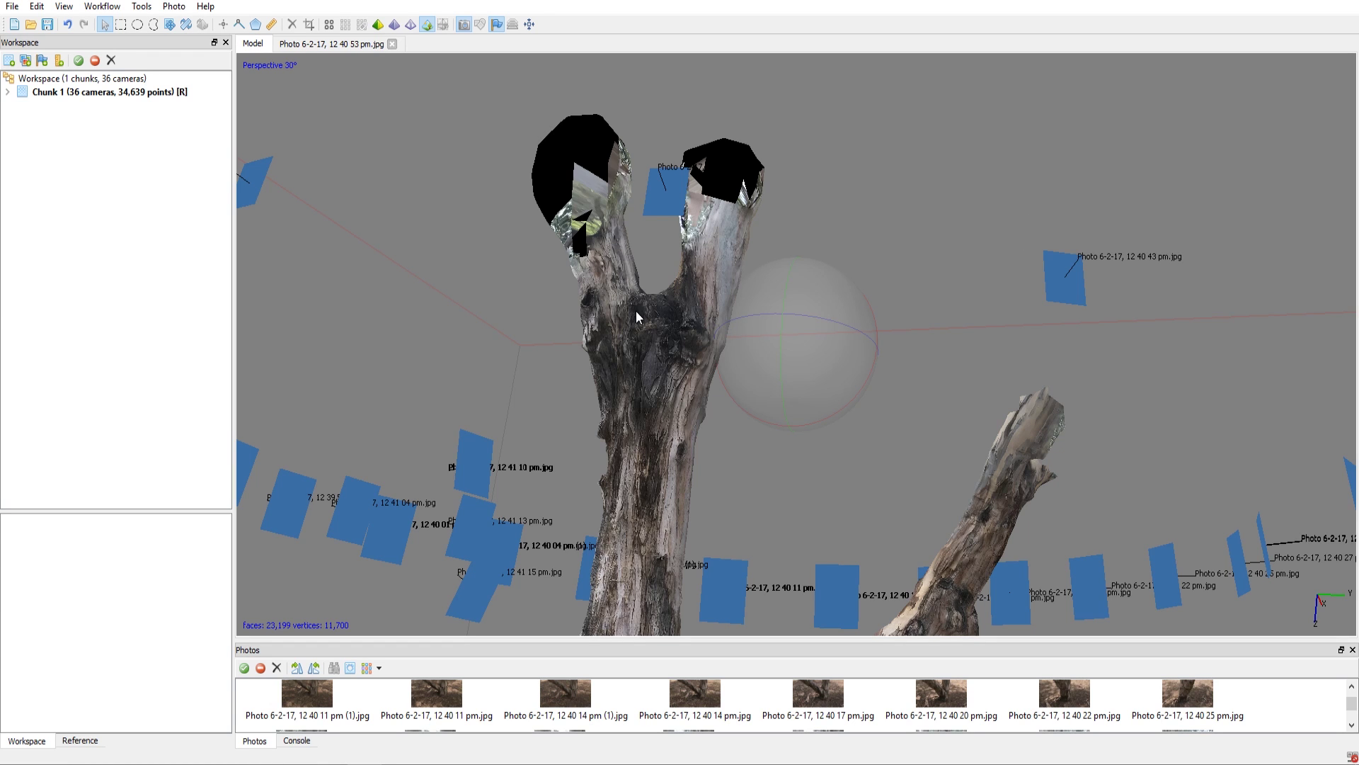
pyautogui.moveTo(792, 343); pyautogui.dragTo(780, 441)
pyautogui.scroll(10, 781, 441)
pyautogui.moveTo(576, 401); pyautogui.dragTo(698, 349)
pyautogui.scroll(-5, 803, 353)
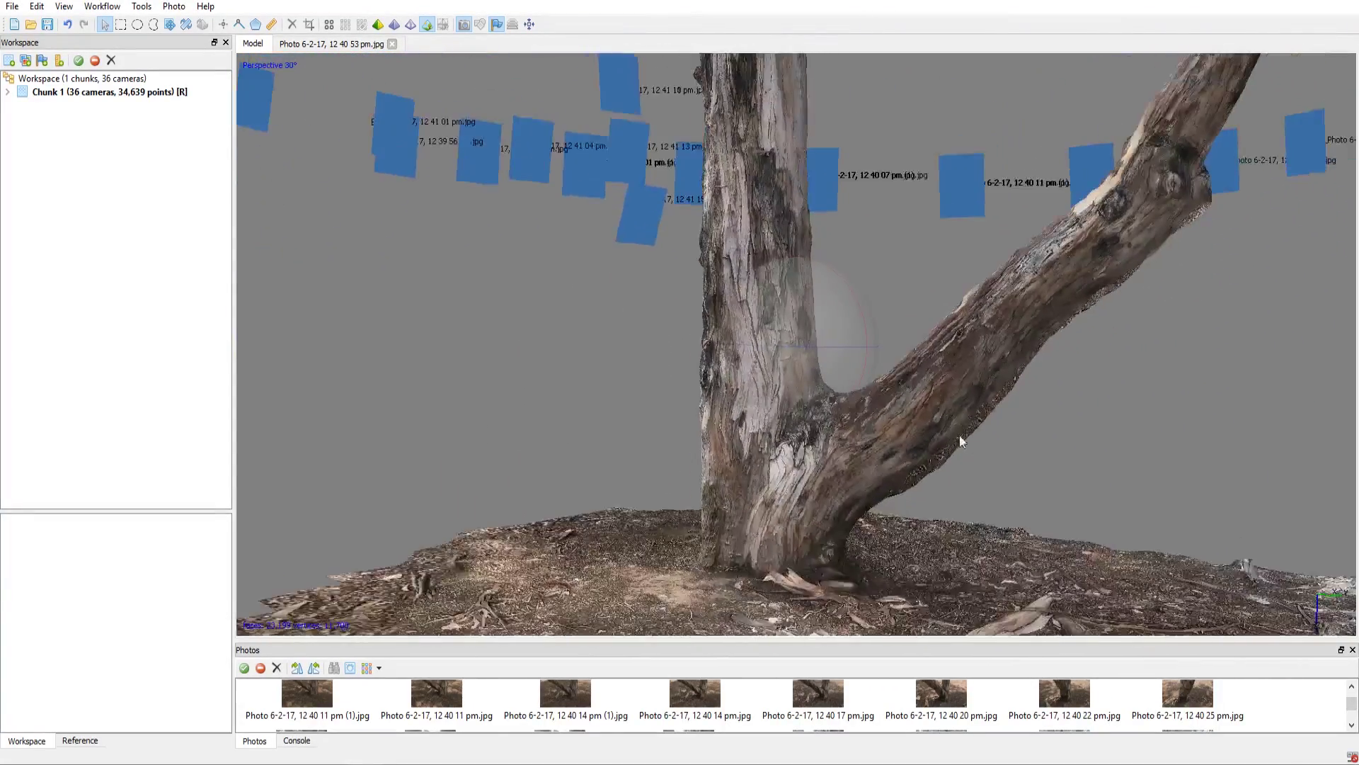
pyautogui.moveTo(830, 346); pyautogui.dragTo(849, 609)
pyautogui.moveTo(872, 372); pyautogui.dragTo(862, 311)
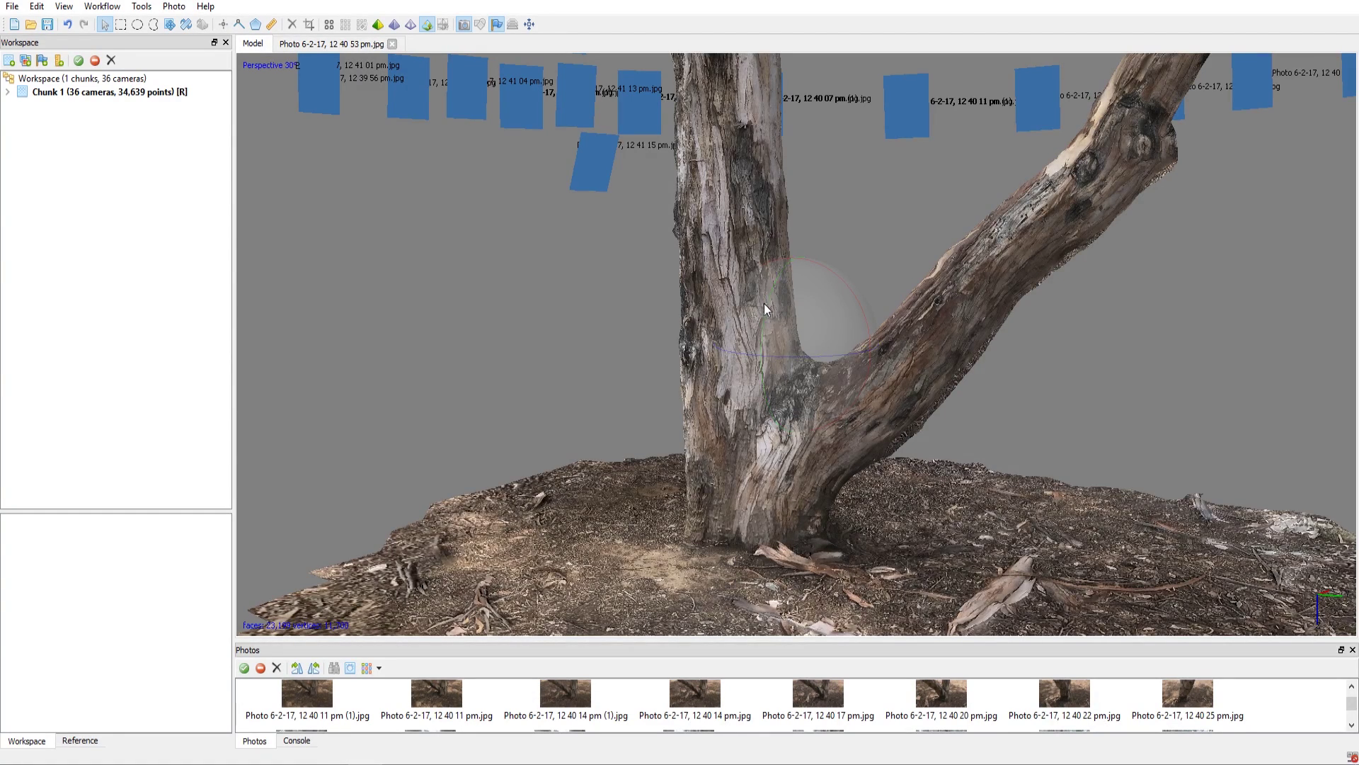
pyautogui.moveTo(766, 308); pyautogui.dragTo(822, 307)
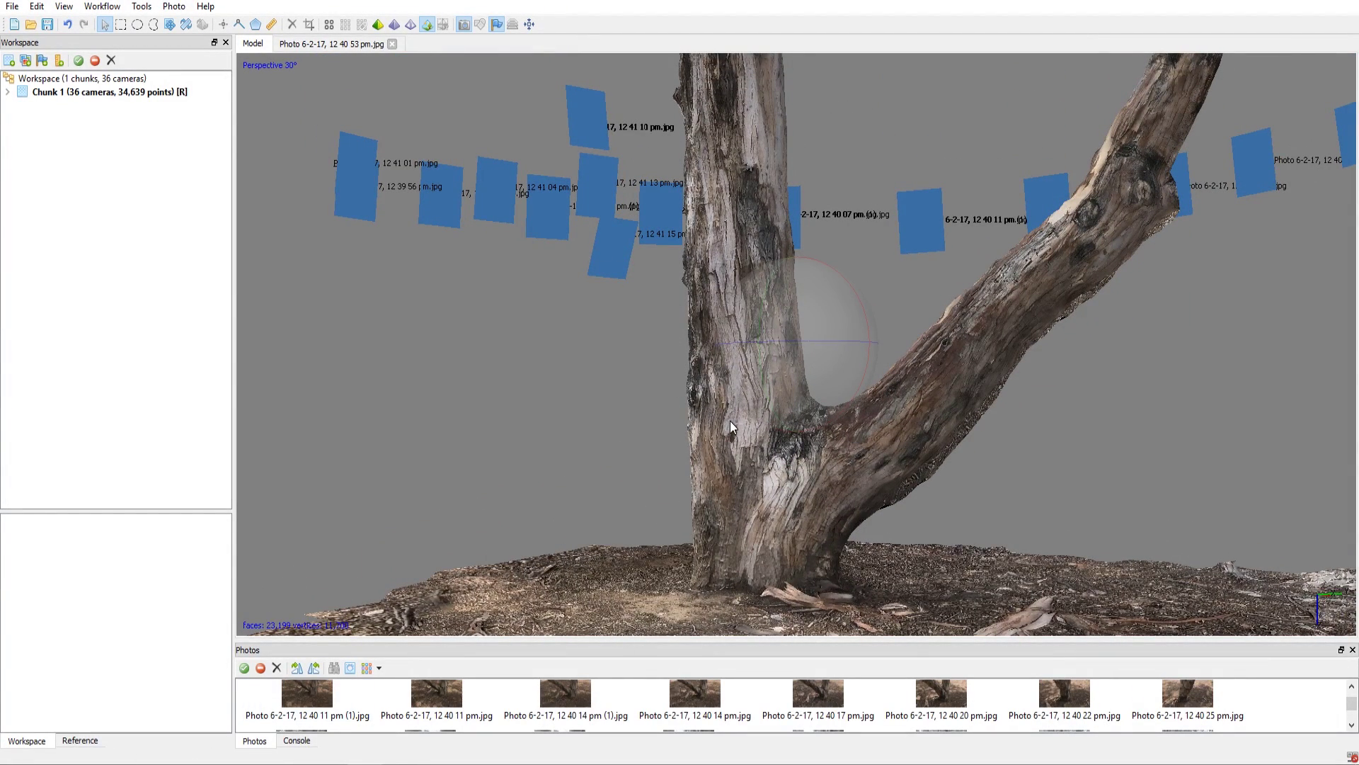
# - Switch to the Maya tree scene and set the time slider to frame 171
pyautogui.click(246, 733)
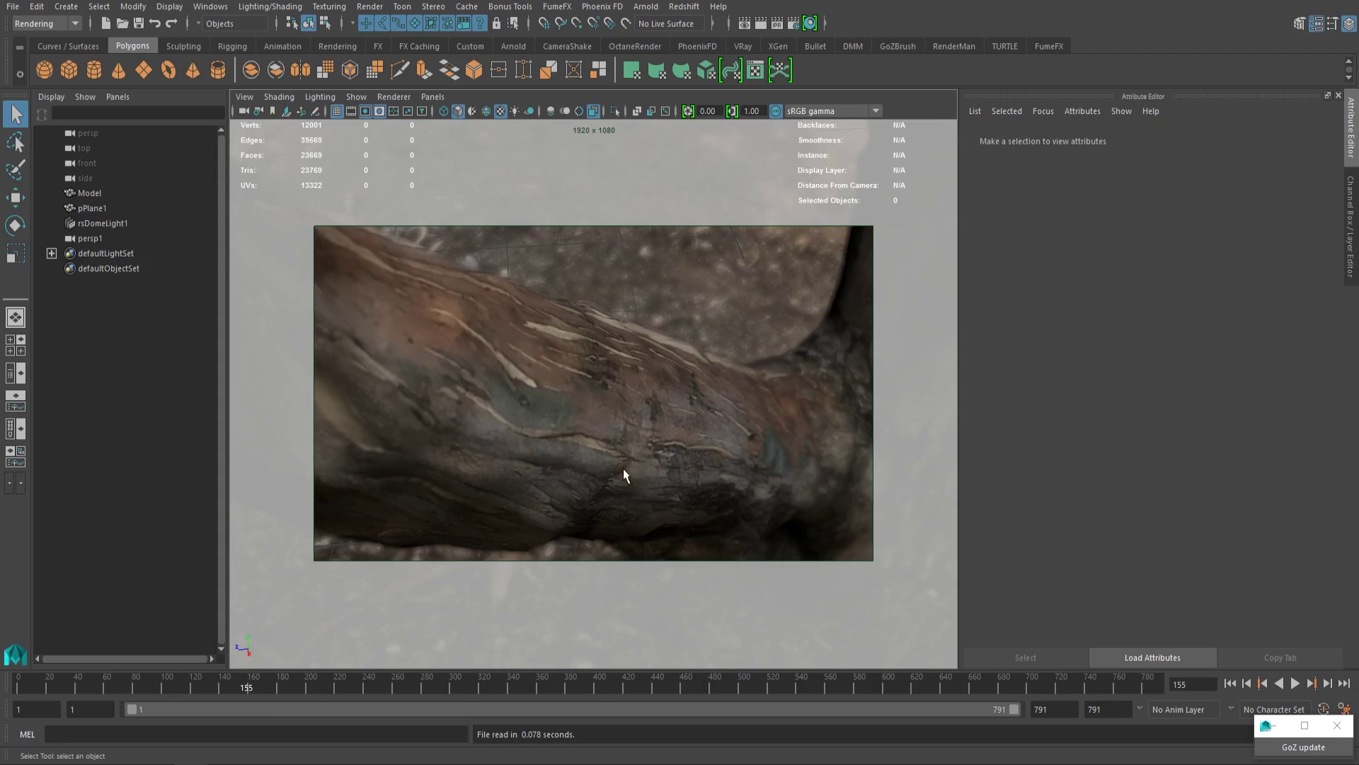
pyautogui.moveTo(259, 681)
pyautogui.mouseDown()
pyautogui.moveTo(534, 689)
pyautogui.moveTo(339, 698)
pyautogui.moveTo(176, 680)
pyautogui.moveTo(270, 686)
pyautogui.mouseUp()
pyautogui.click(432, 97)
# - View the tree through the persp camera, orbiting in on the base of the two trunks
pyautogui.click(598, 113)
pyautogui.scroll(5, 790, 519)
pyautogui.keyDown('alt'); pyautogui.moveTo(789, 519); pyautogui.dragTo(640, 461); pyautogui.keyUp('alt')
pyautogui.scroll(-6, 641, 461)
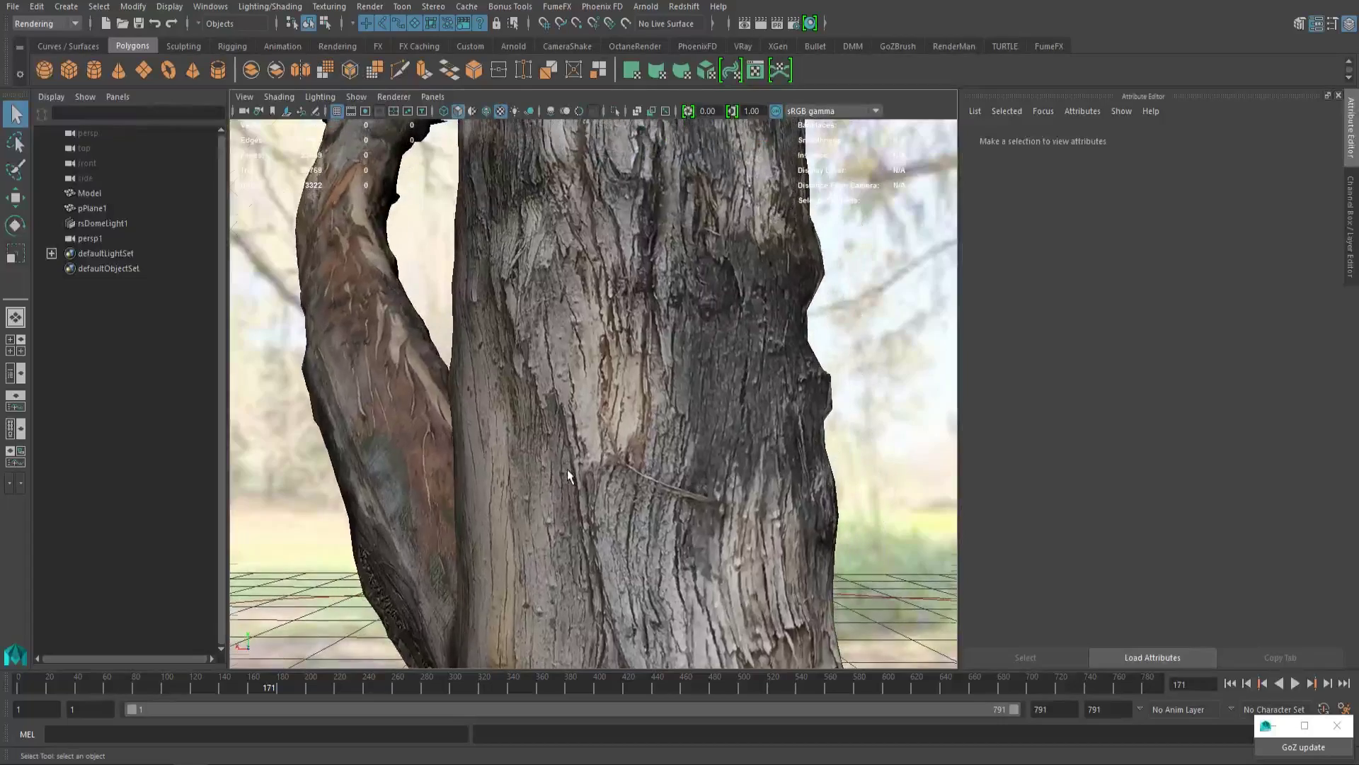
pyautogui.click(593, 457)
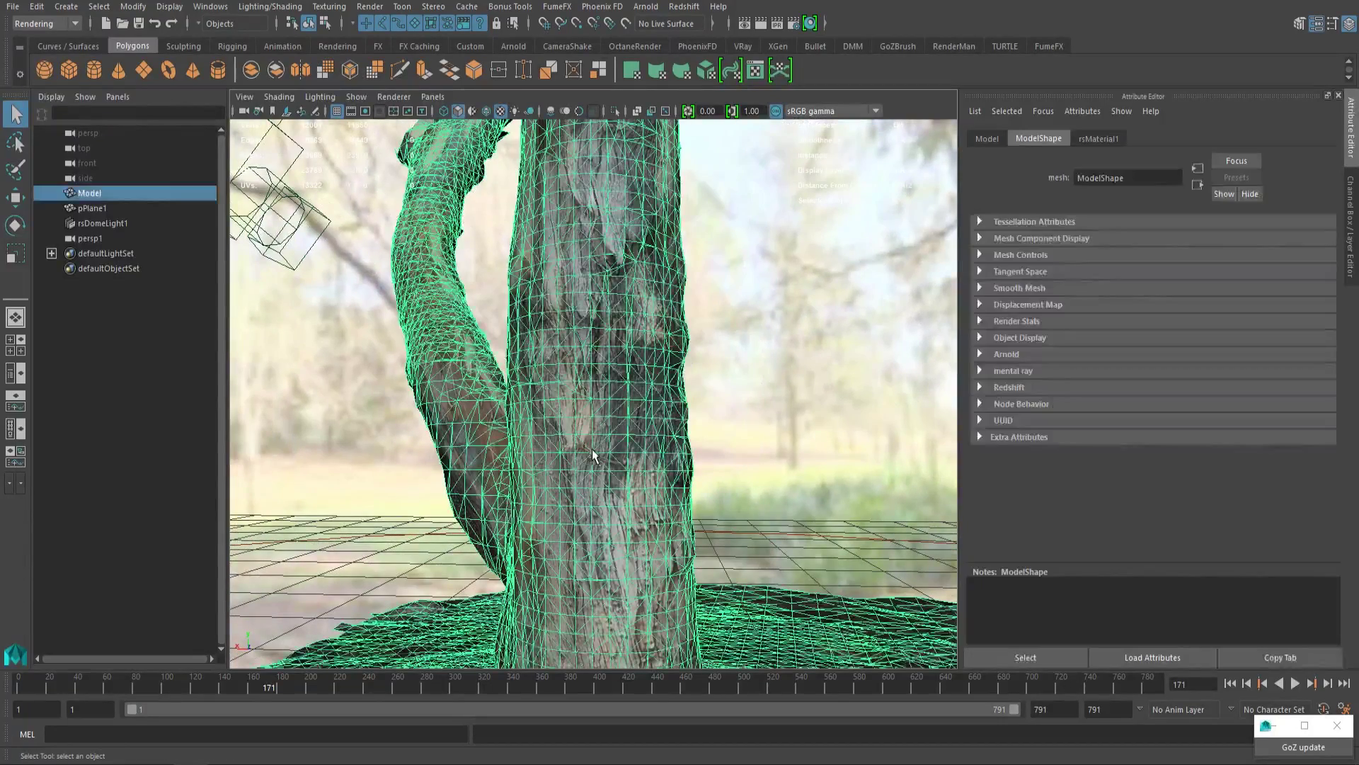
pyautogui.click(714, 439)
pyautogui.keyDown('alt'); pyautogui.moveTo(713, 439); pyautogui.dragTo(499, 701); pyautogui.keyUp('alt')
# - Open the rendered realistictree EXR frames as a playable sequence in FrameCycler
pyautogui.moveTo(86, 764)
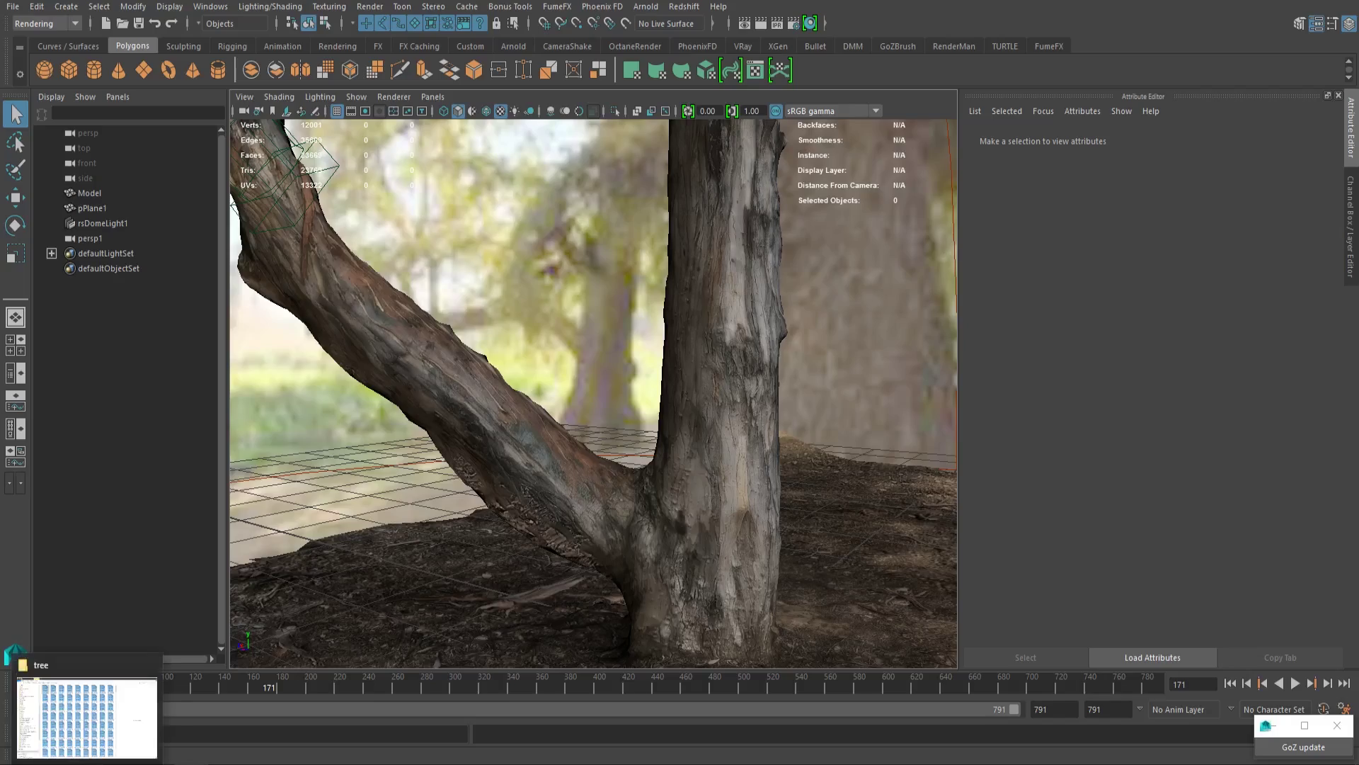
pyautogui.click(86, 715)
pyautogui.doubleClick(282, 109)
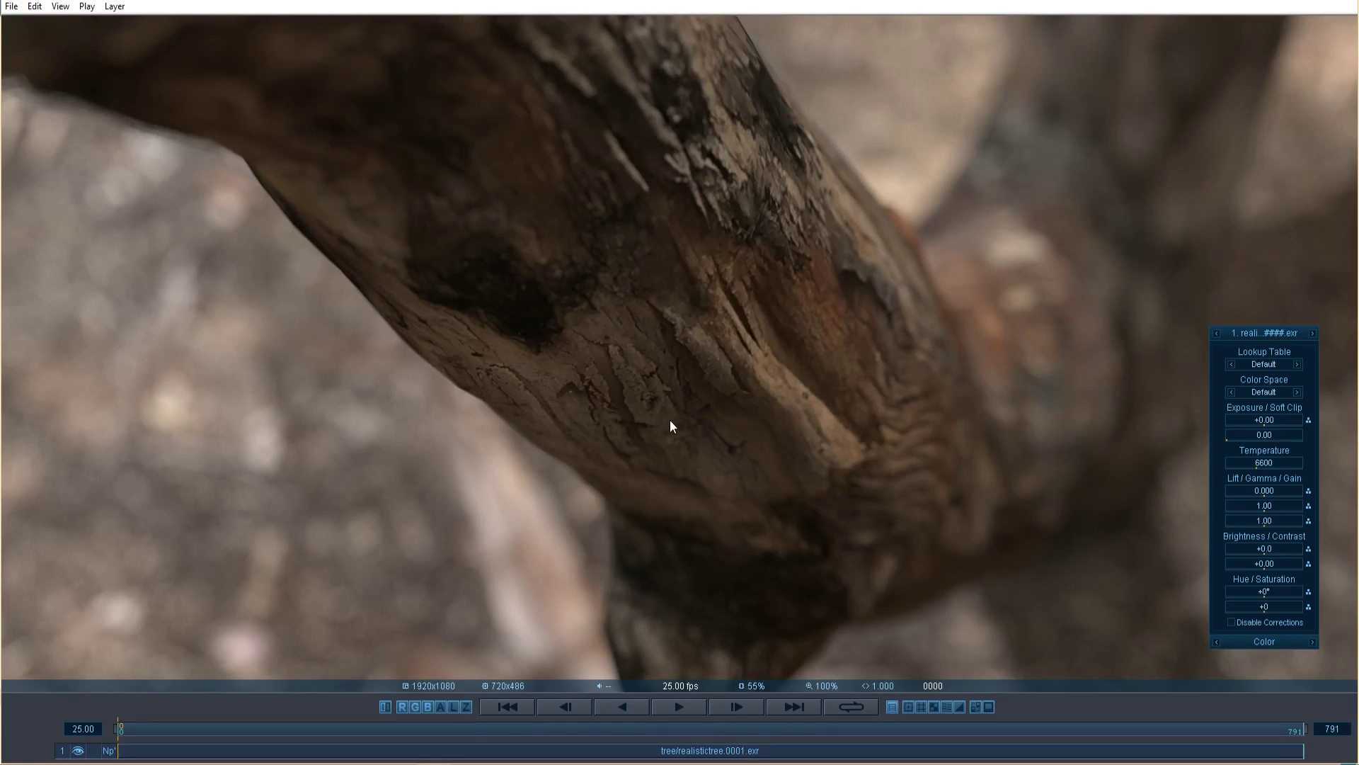
# - Play the render to frame 221, close FrameCycler, and start a new Maya scene without saving
pyautogui.moveTo(133, 729); pyautogui.dragTo(347, 736)
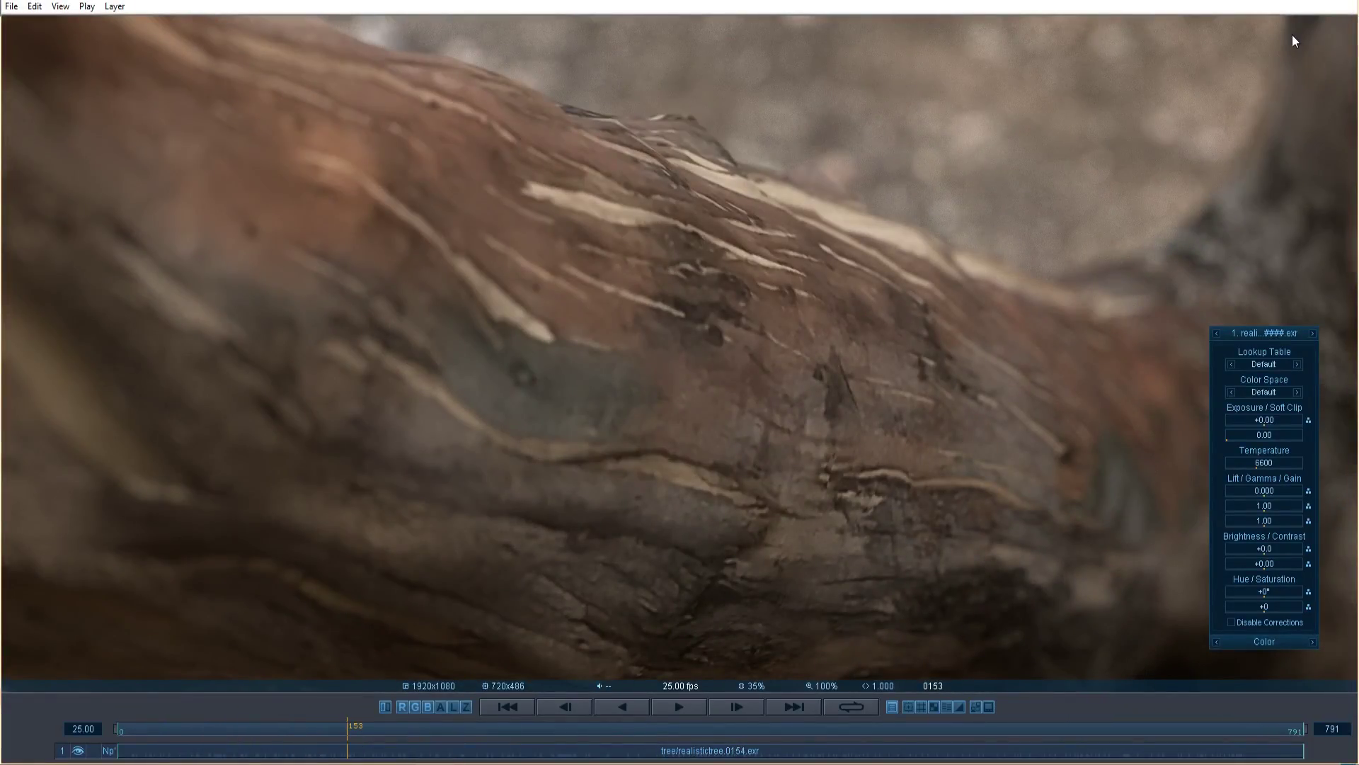
pyautogui.click(1352, 3)
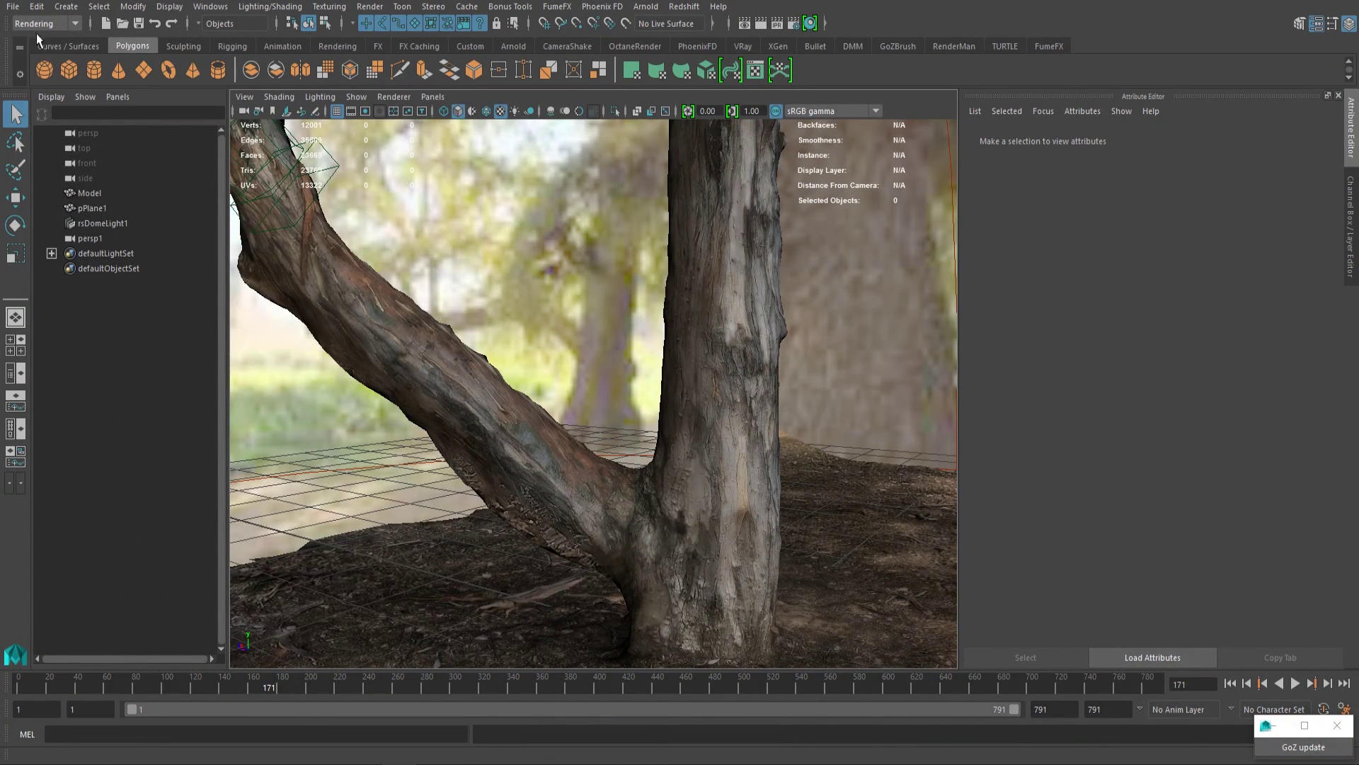
pyautogui.click(13, 7)
pyautogui.click(32, 31)
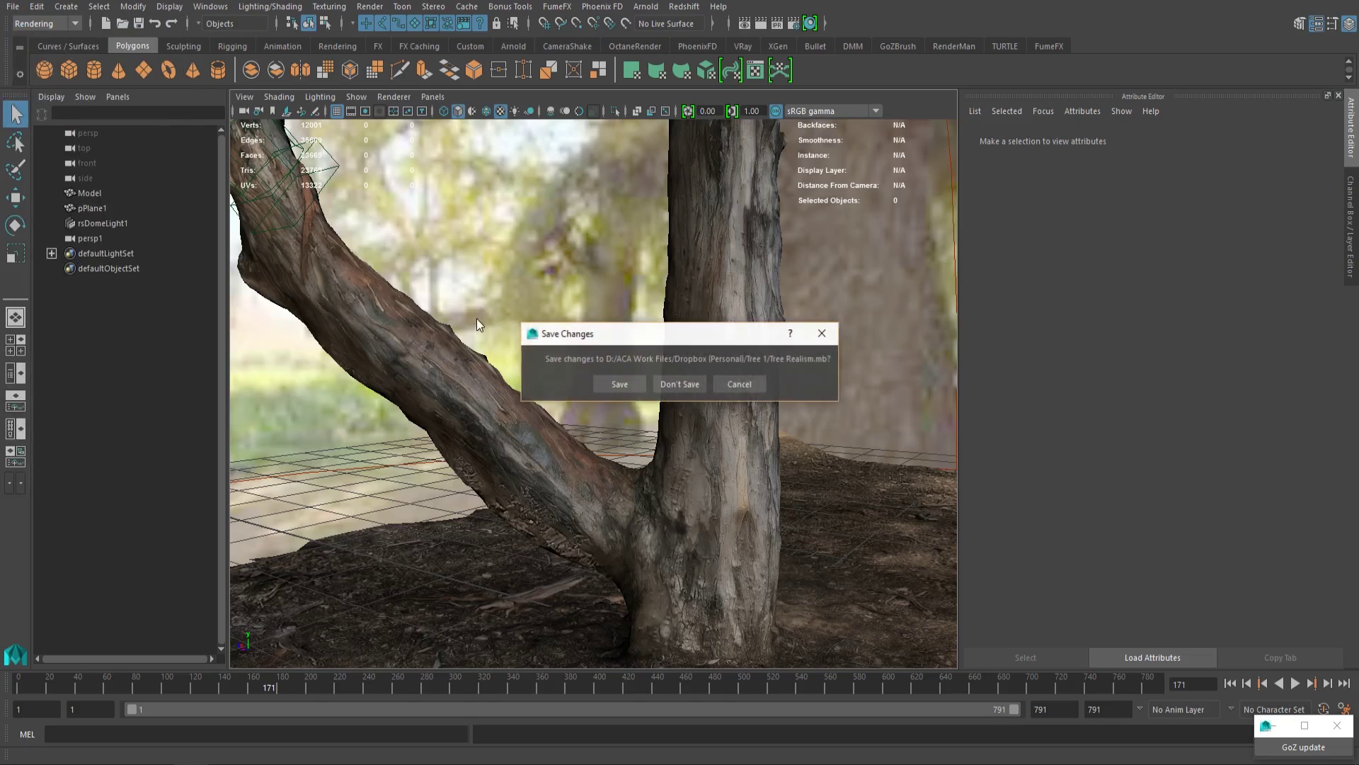
pyautogui.click(680, 384)
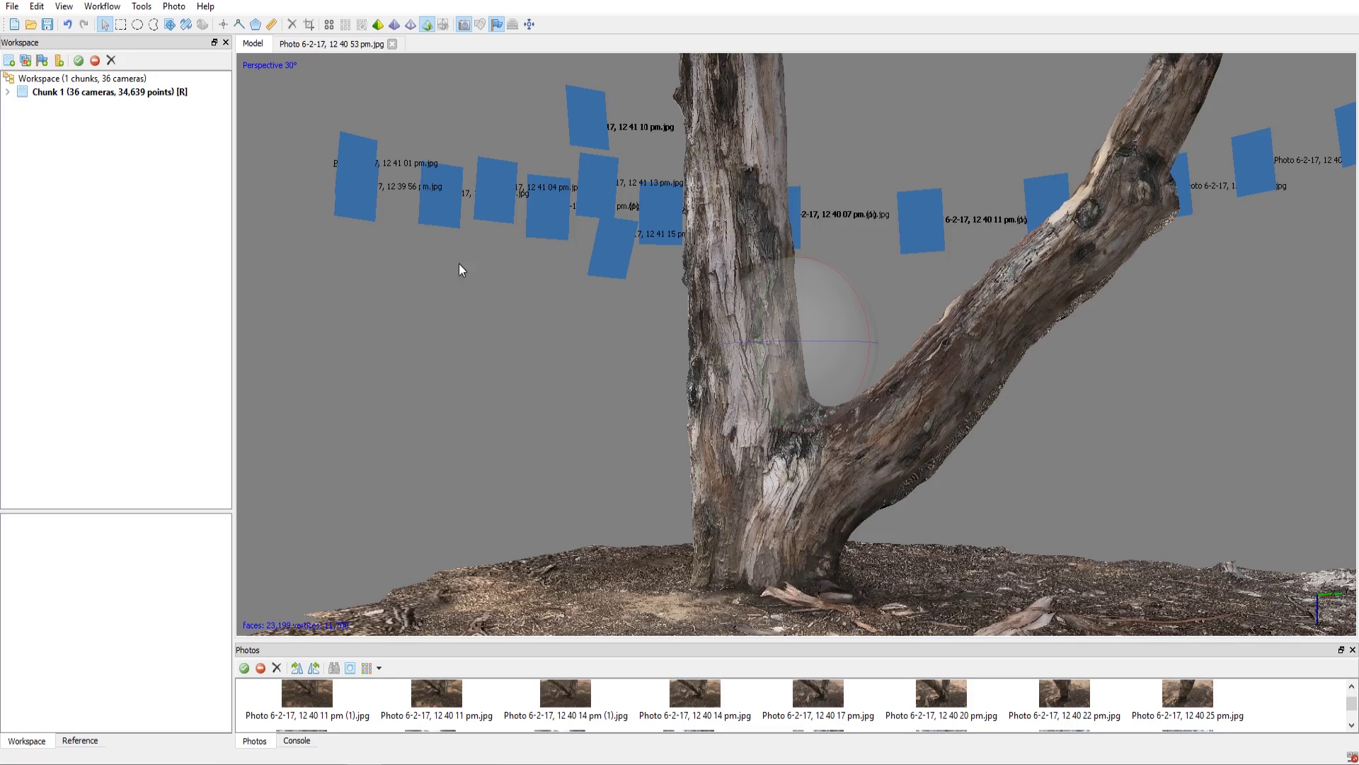
# - Start a new PhotoScan project, discarding changes, and add an empty Chunk 1
pyautogui.click(13, 7)
pyautogui.click(28, 22)
pyautogui.click(669, 398)
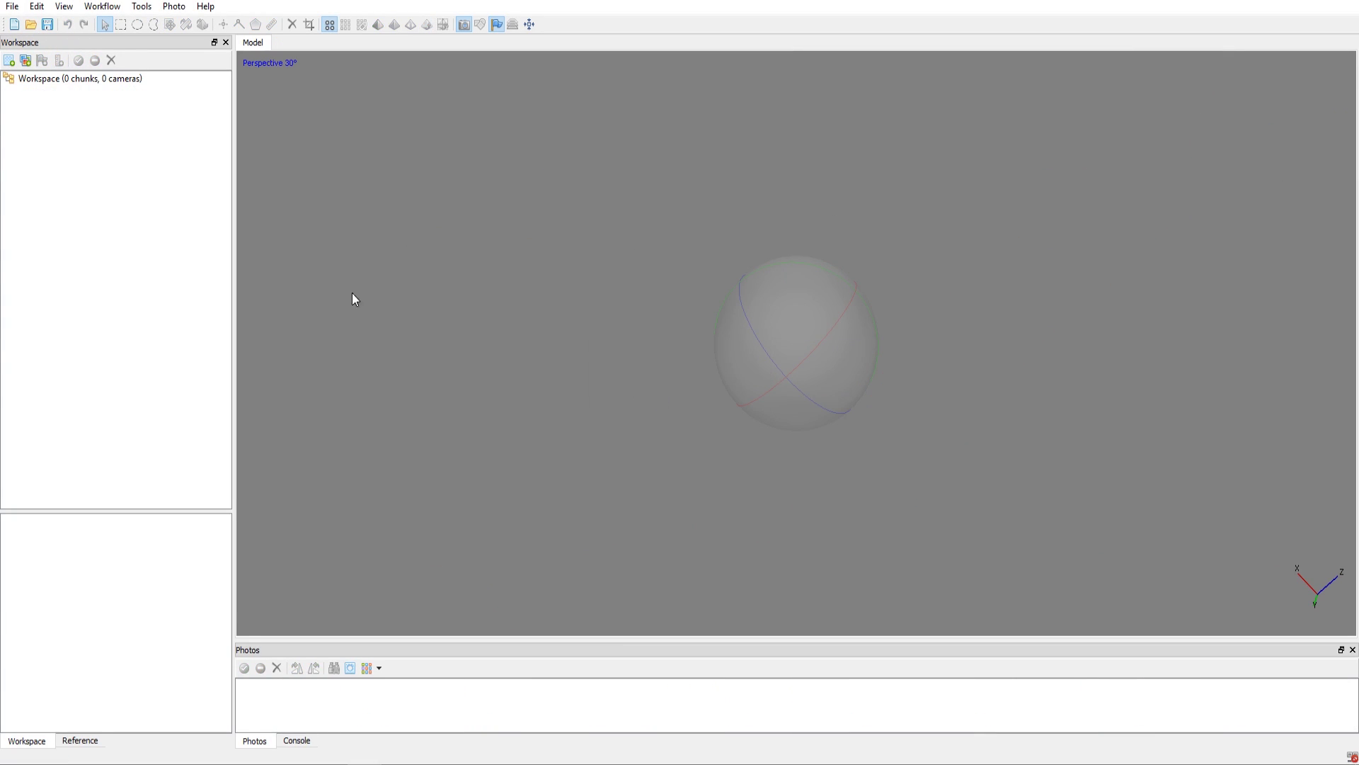
pyautogui.rightClick(36, 81)
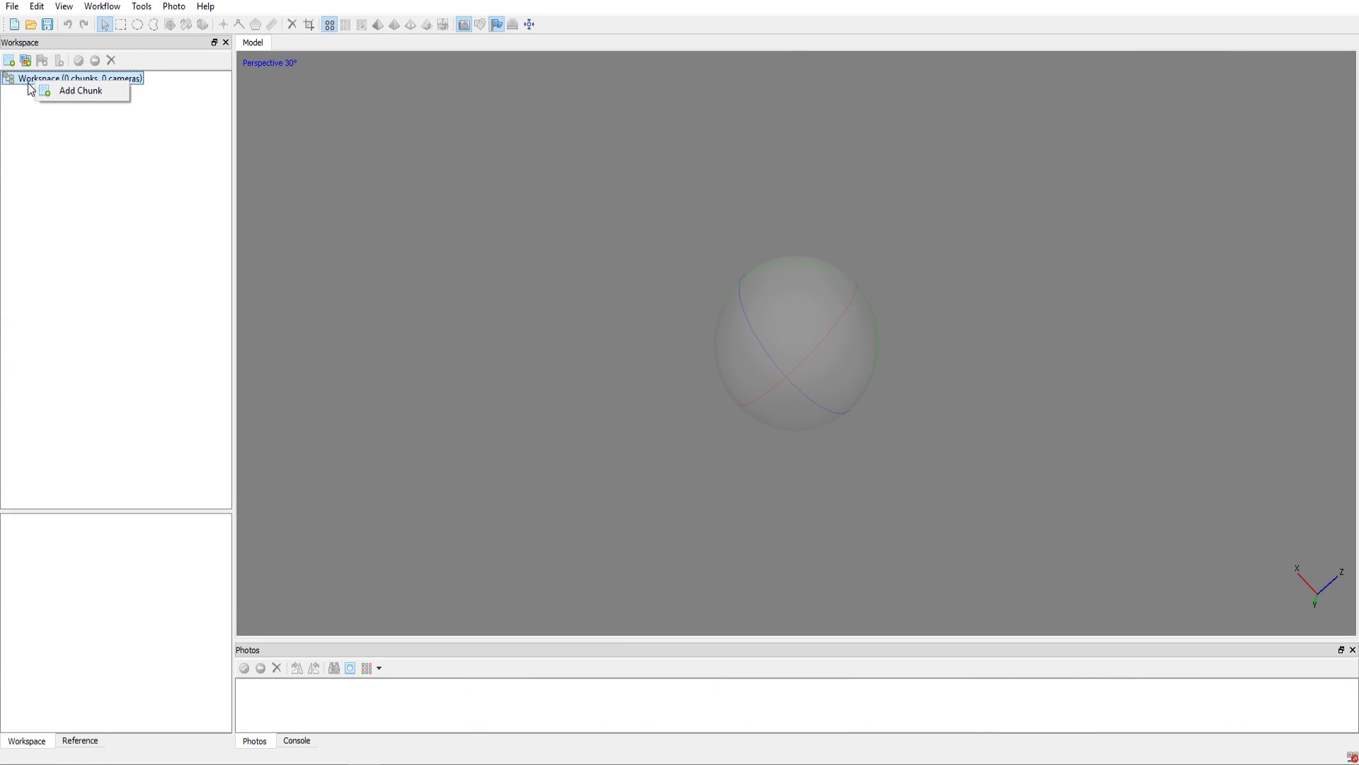
pyautogui.click(57, 92)
# - Add all 20 rock photos to Chunk 1
pyautogui.click(43, 99)
pyautogui.rightClick(55, 93)
pyautogui.click(67, 105)
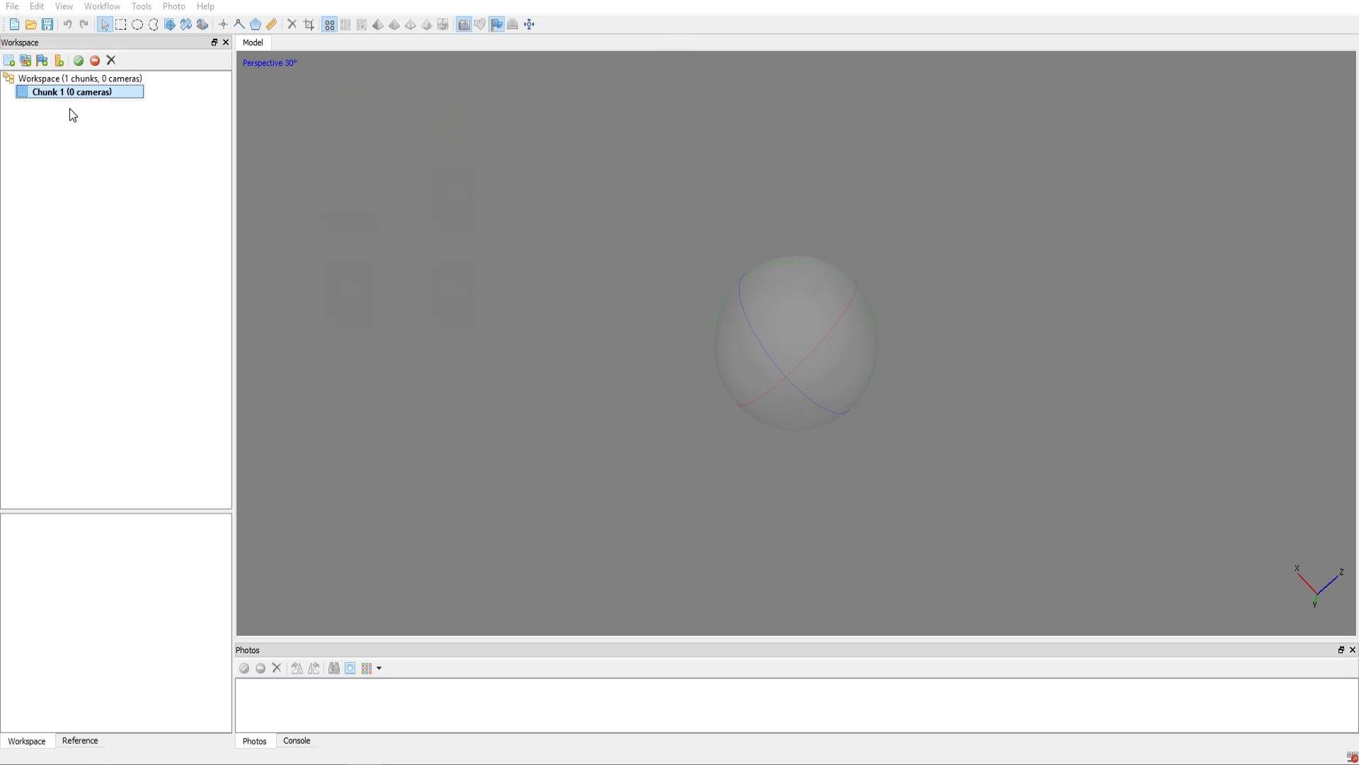
pyautogui.click(486, 185)
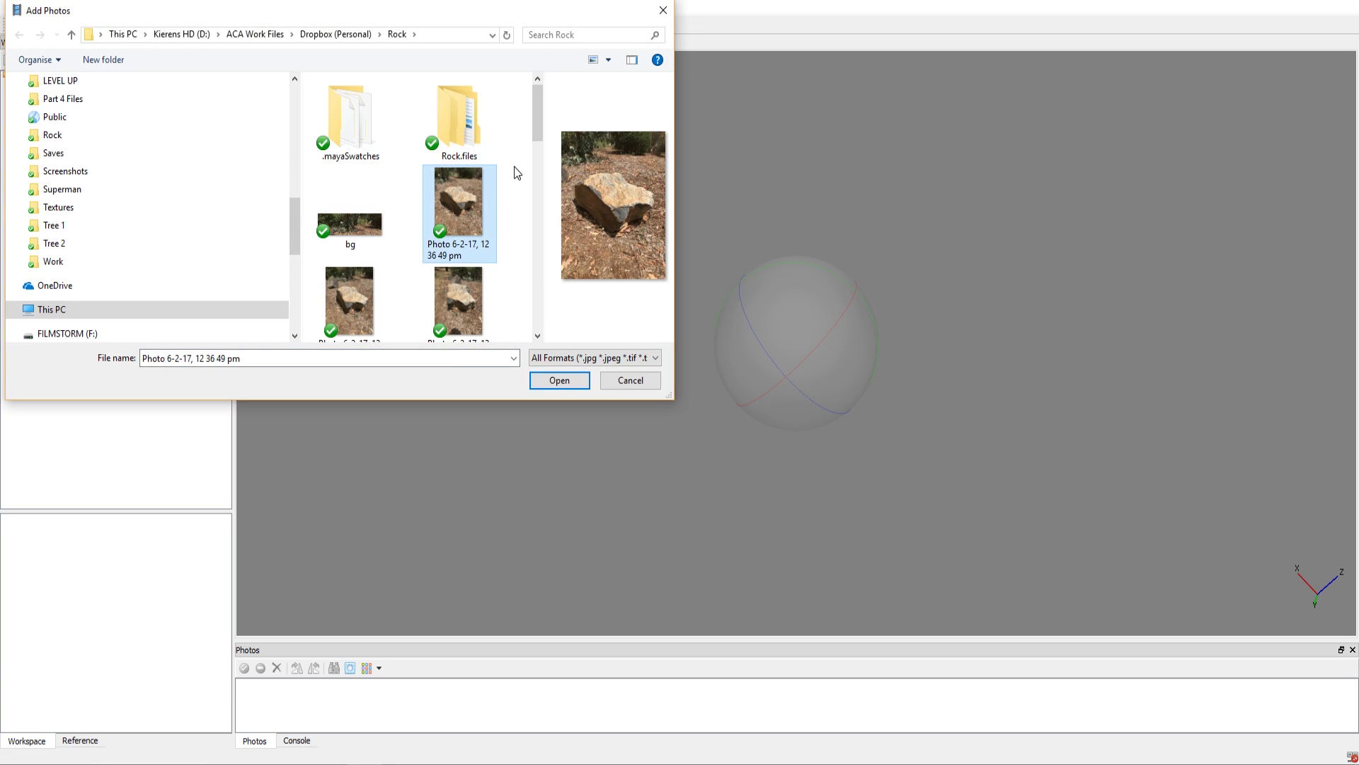
pyautogui.scroll(-5, 514, 167)
pyautogui.scroll(-5, 461, 173)
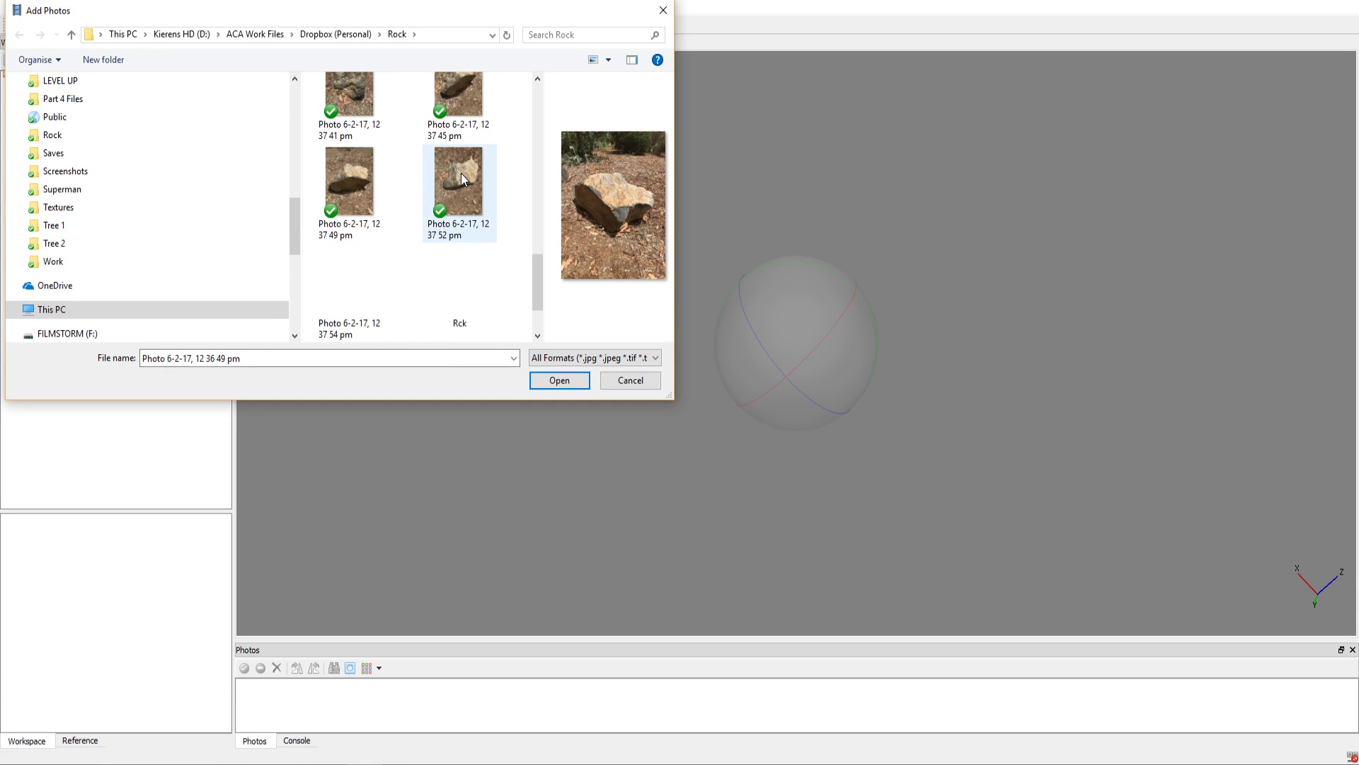
pyautogui.keyDown('shift'); pyautogui.click(372, 283); pyautogui.keyUp('shift')
pyautogui.click(560, 380)
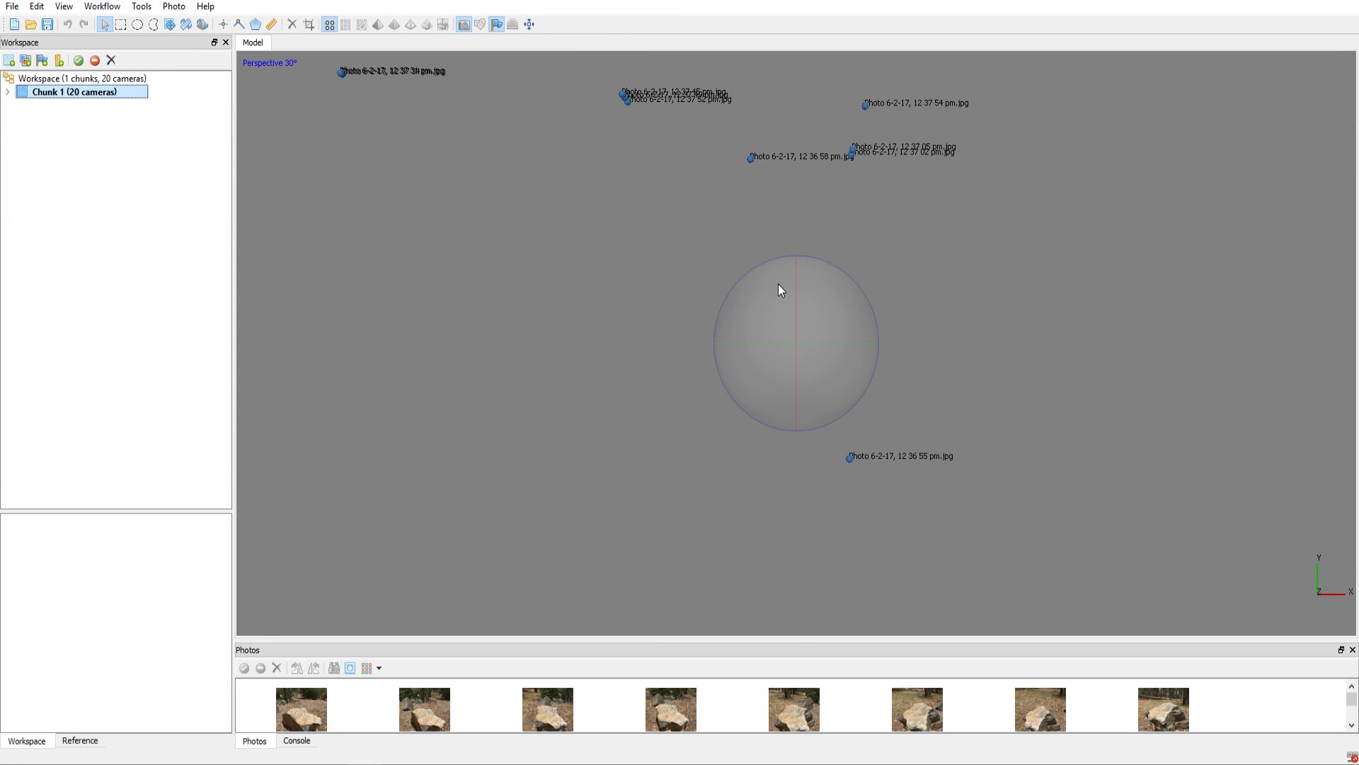
# - Align the Chunk 1 photos at High accuracy
pyautogui.moveTo(780, 283)
pyautogui.mouseDown()
pyautogui.moveTo(793, 299)
pyautogui.moveTo(780, 282)
pyautogui.mouseUp()
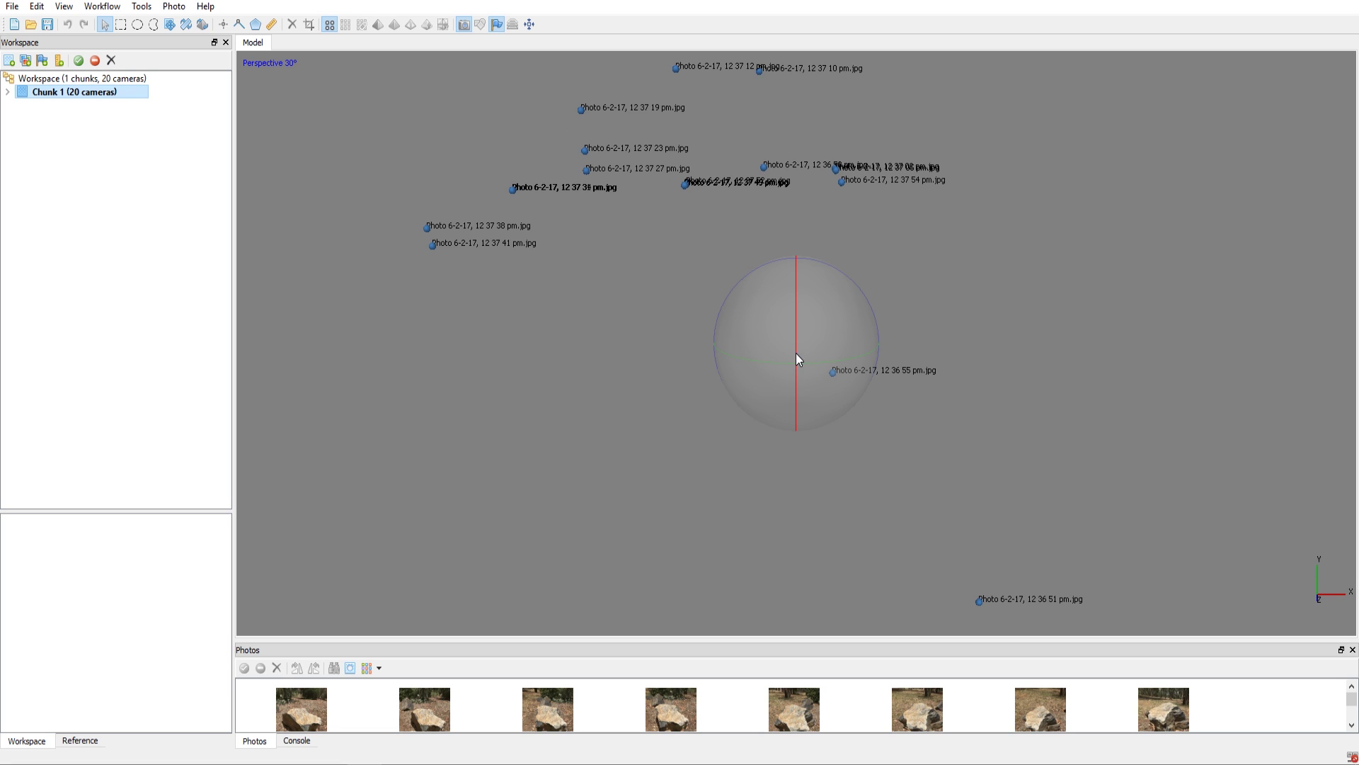
pyautogui.moveTo(797, 347); pyautogui.dragTo(796, 330)
pyautogui.rightClick(84, 93)
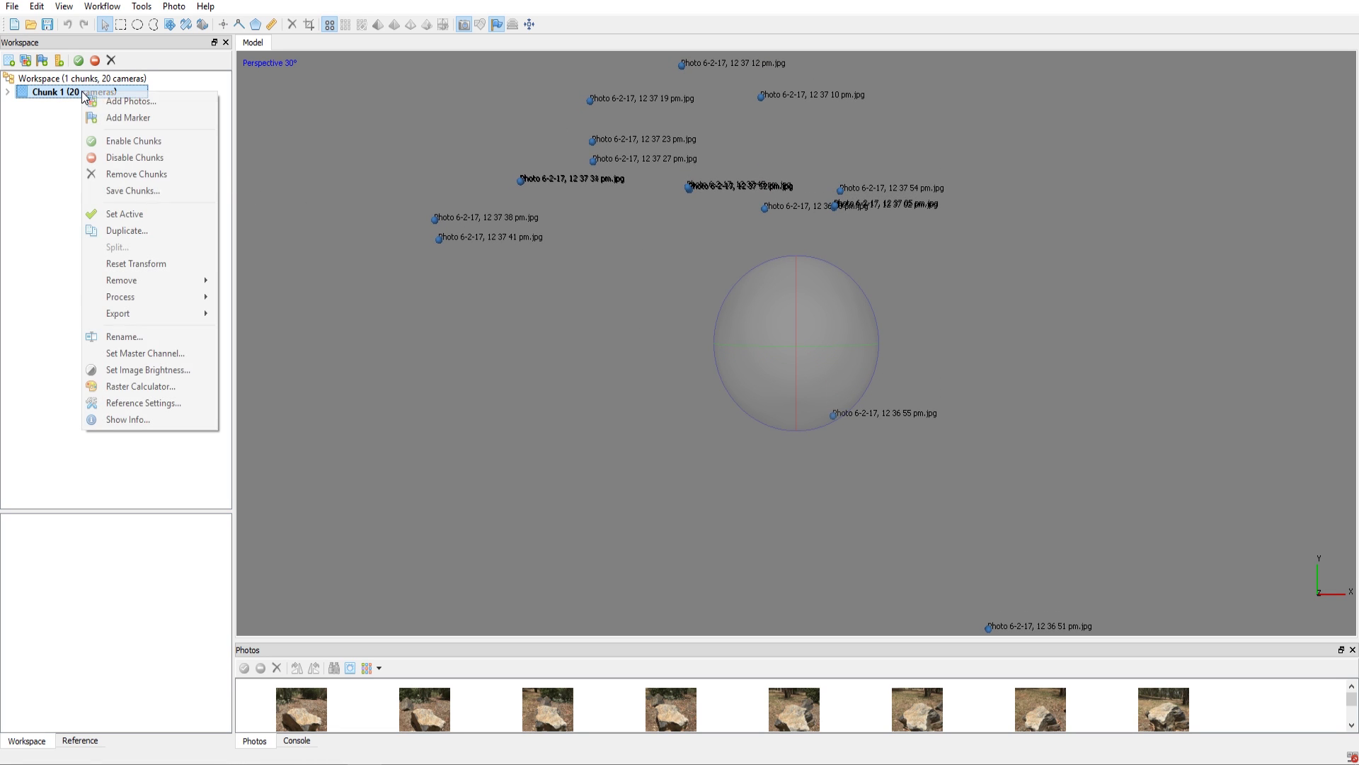
pyautogui.moveTo(172, 296)
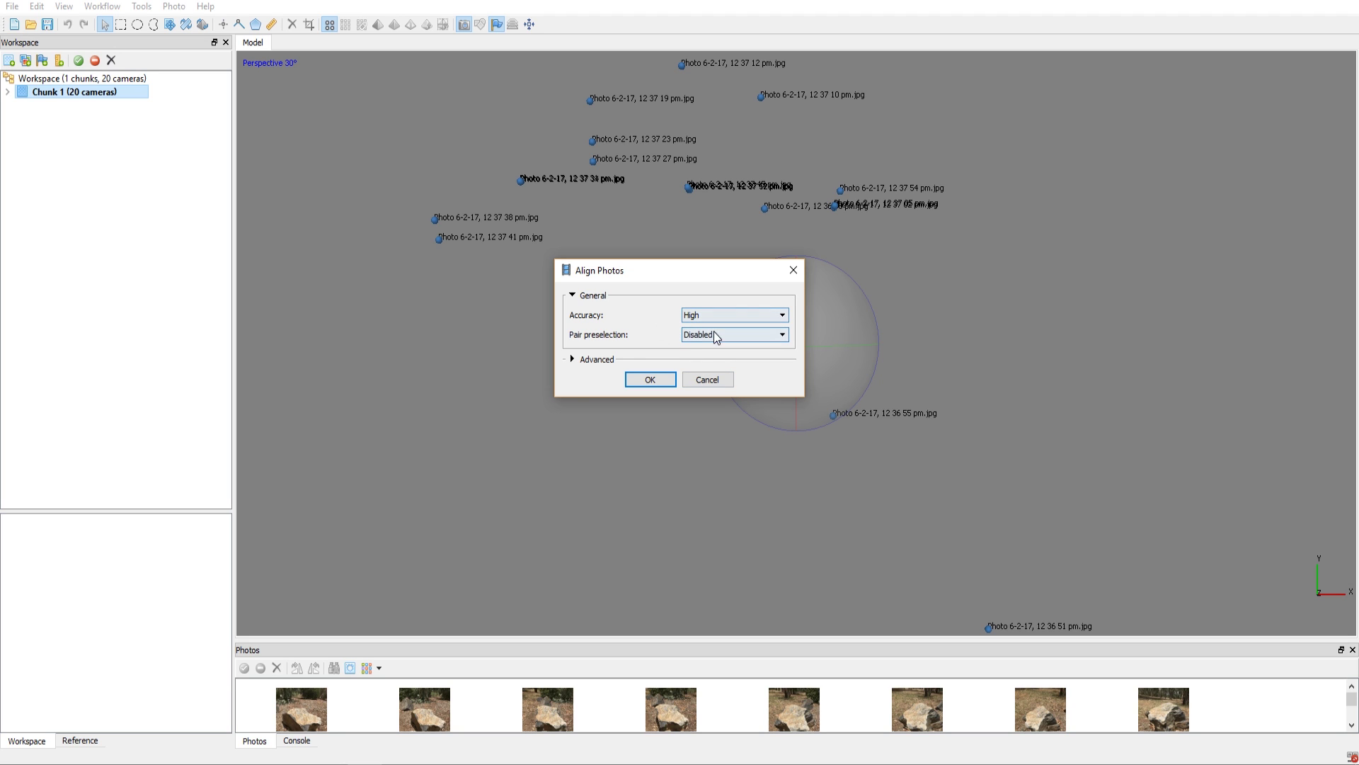
pyautogui.click(596, 359)
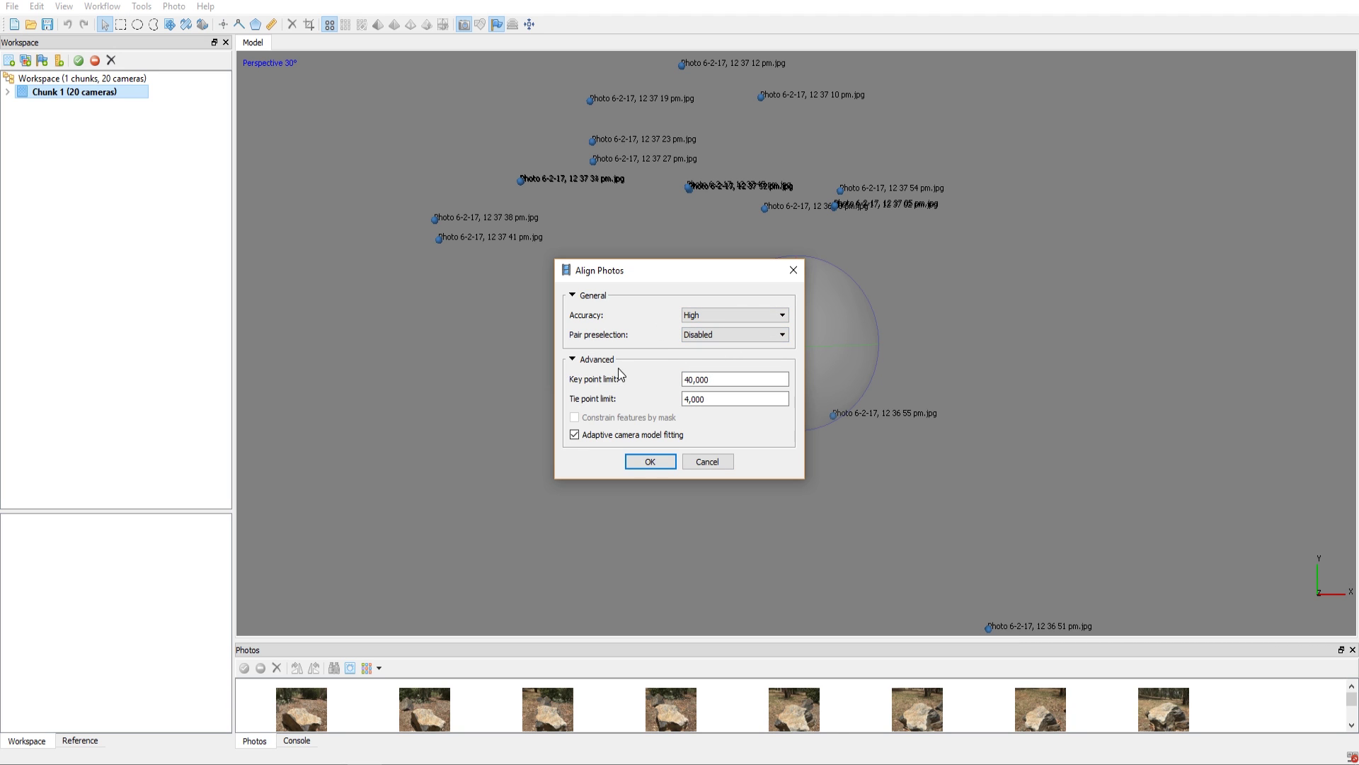
pyautogui.click(599, 360)
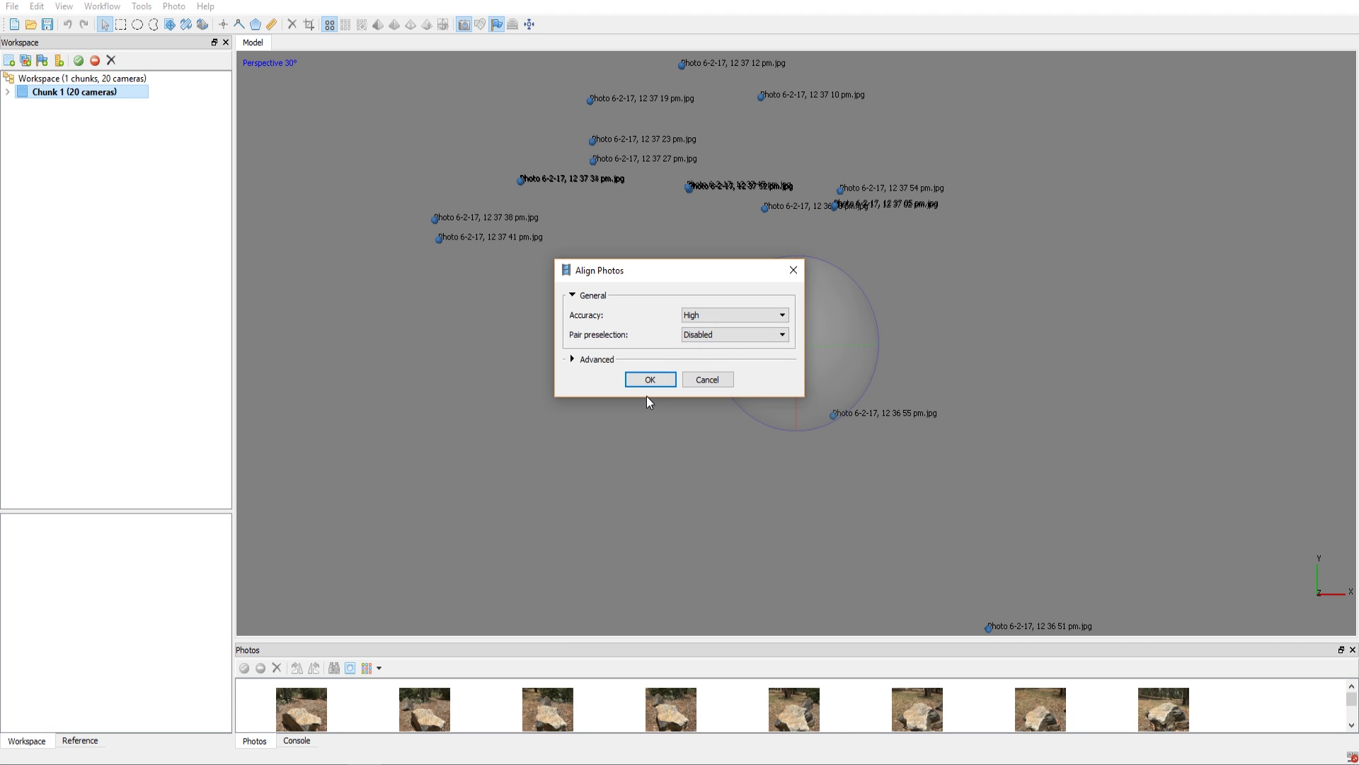
pyautogui.click(649, 382)
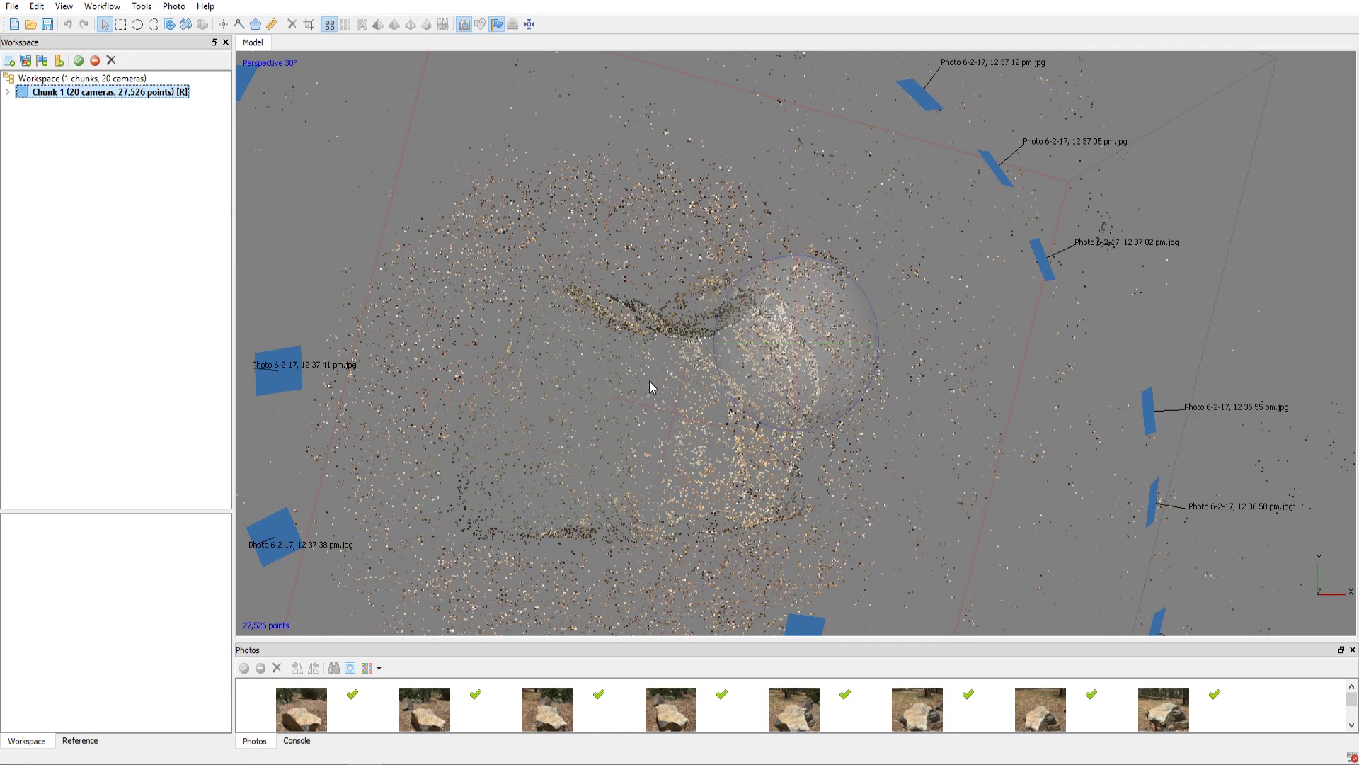
# - Orbit to inspect the rock's 27,526-point sparse cloud, then bring up Chunk 1's Process menu
pyautogui.moveTo(651, 387); pyautogui.dragTo(749, 389)
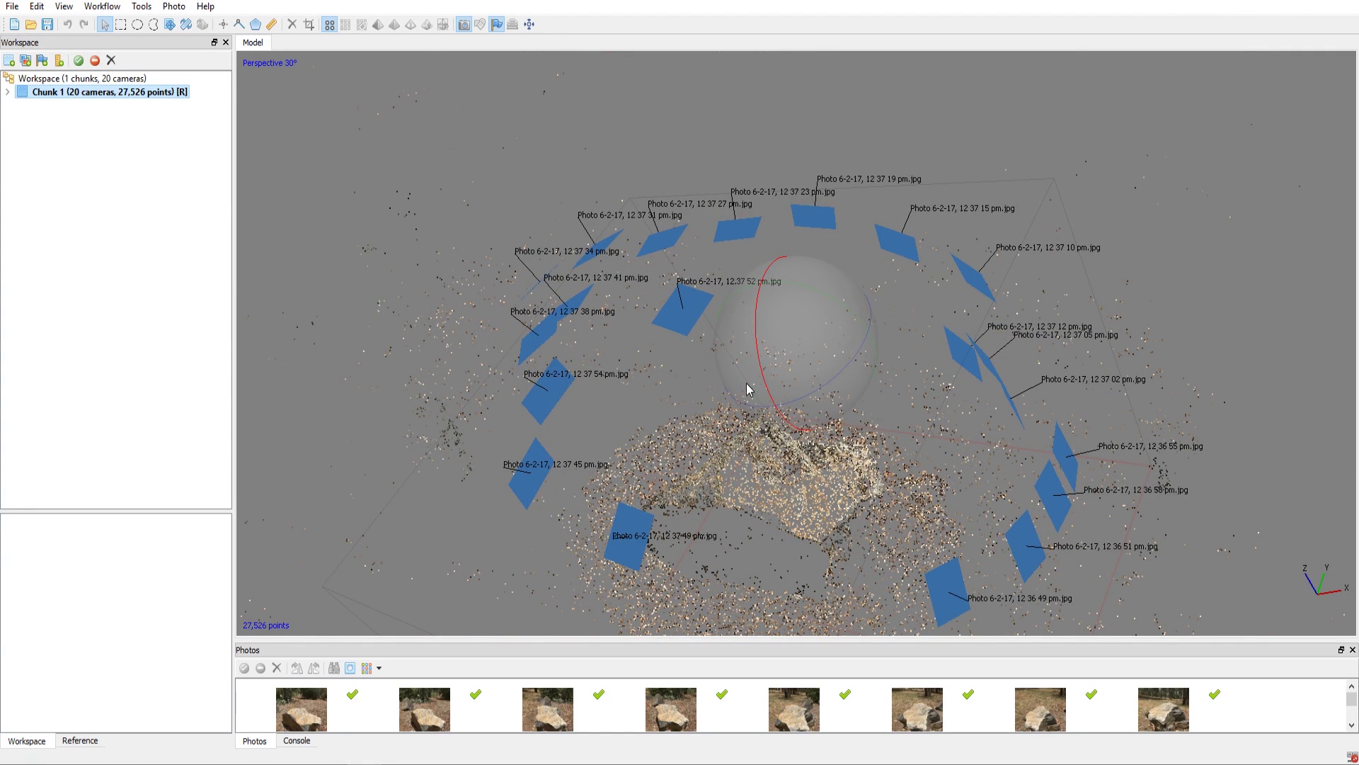
pyautogui.moveTo(746, 384); pyautogui.dragTo(889, 484)
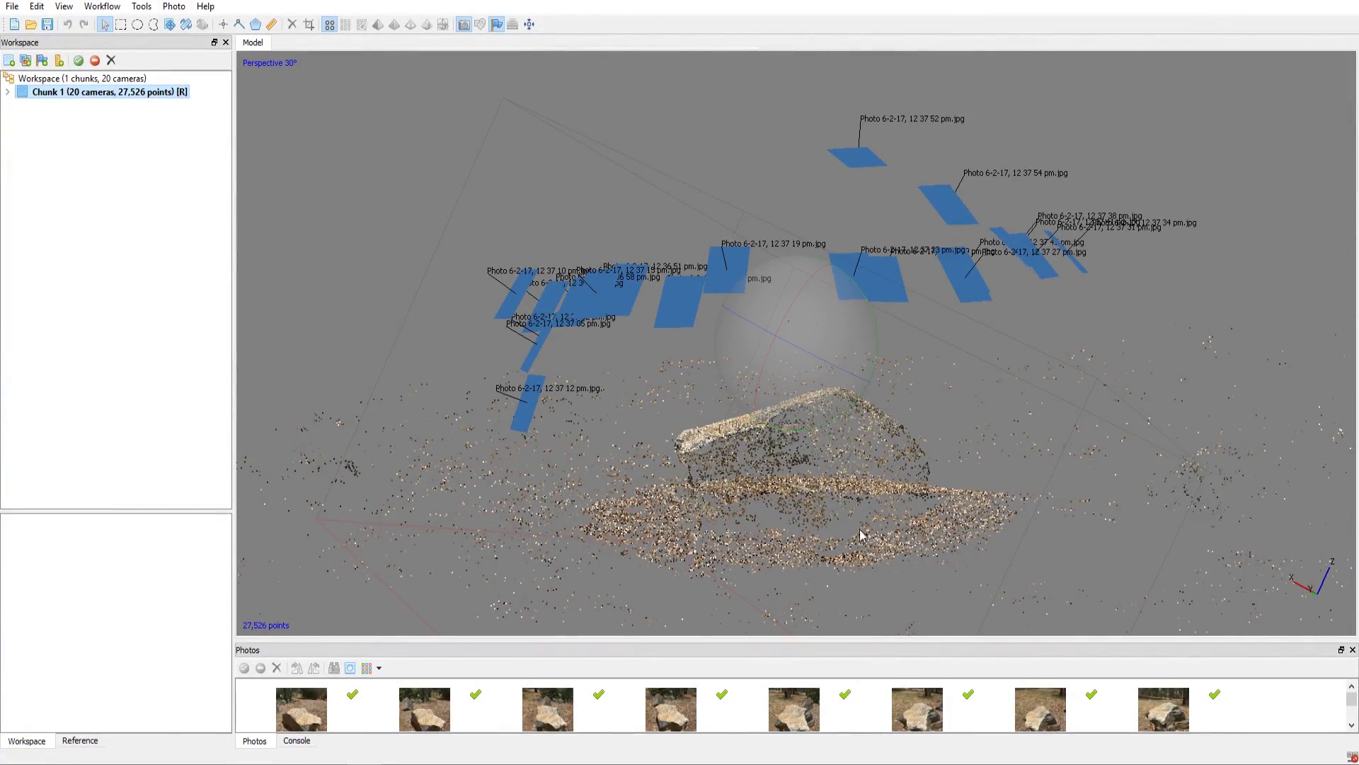
pyautogui.moveTo(852, 532); pyautogui.dragTo(795, 398)
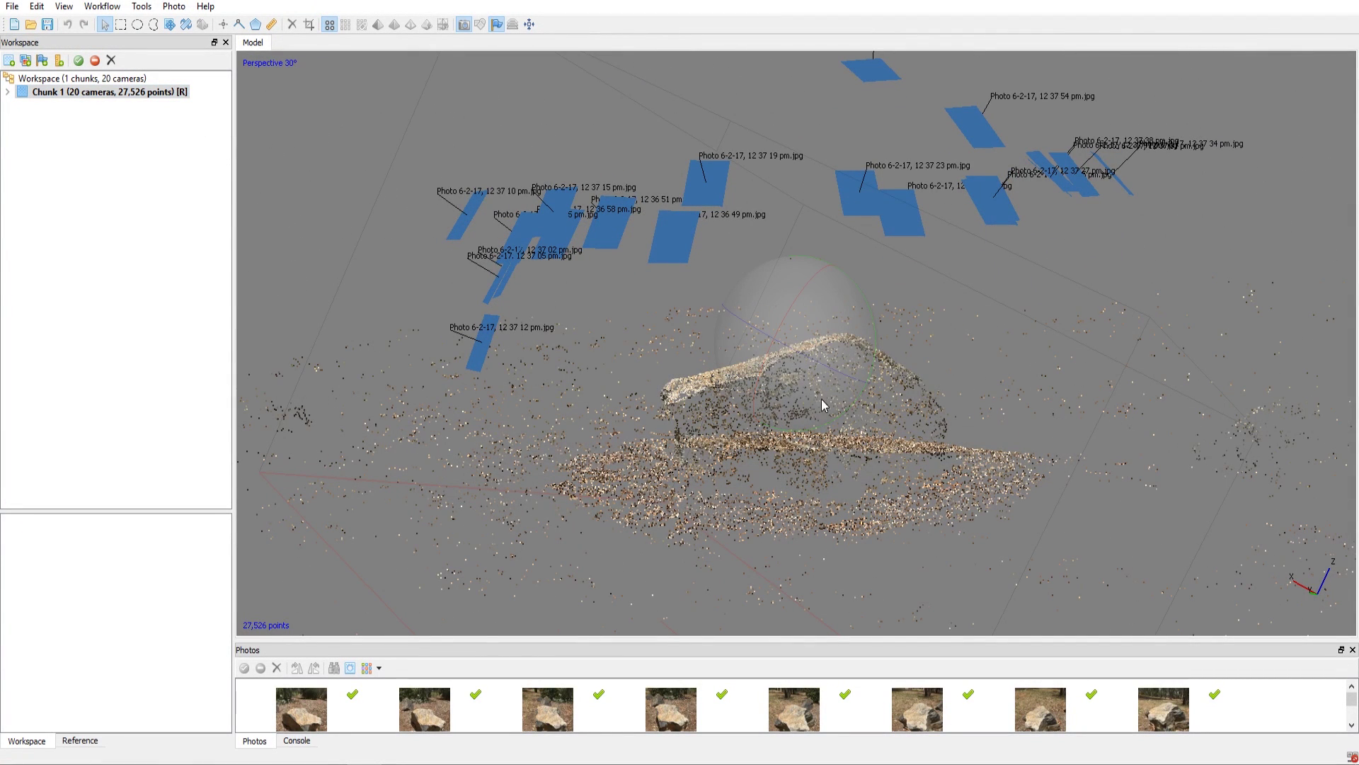
pyautogui.rightClick(43, 95)
pyautogui.moveTo(144, 303)
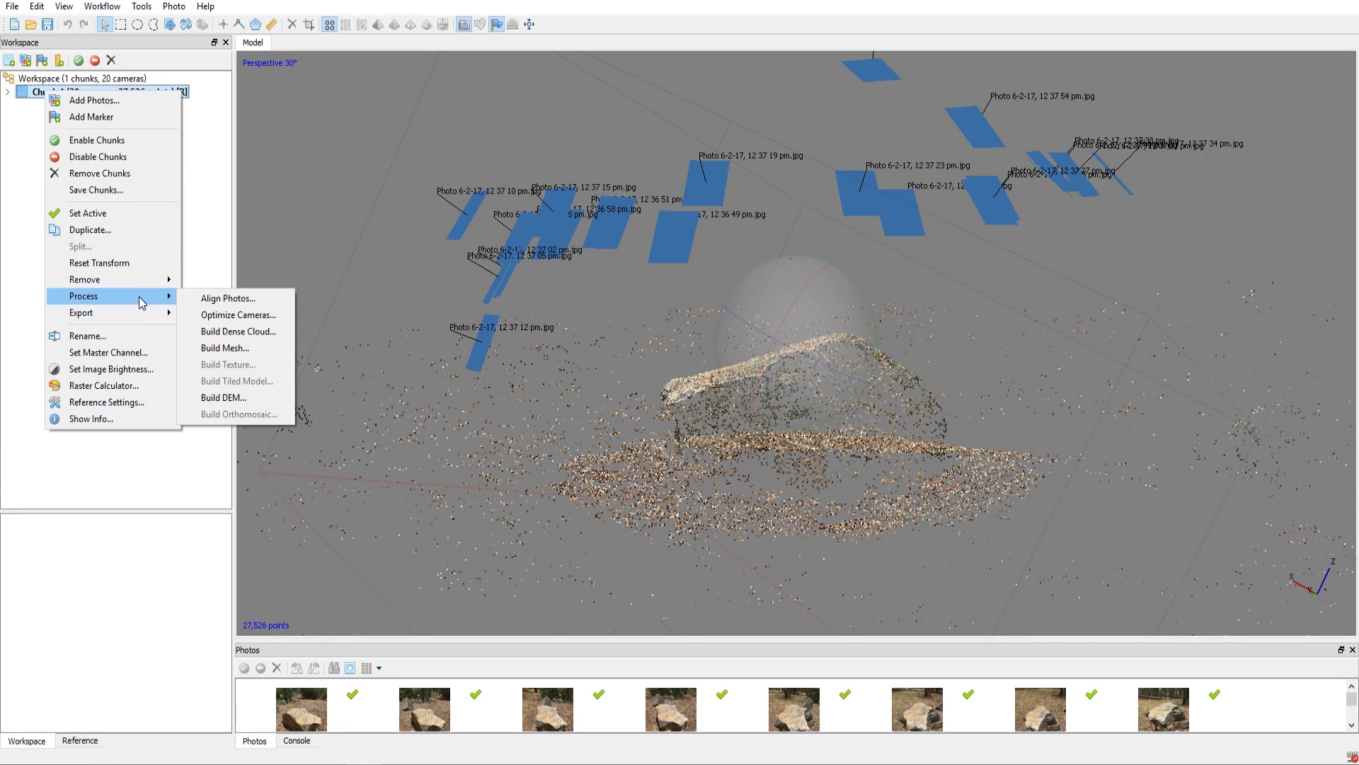
# - Build an Arbitrary-surface mesh at Medium face count (30,000) and view it from above
pyautogui.click(232, 349)
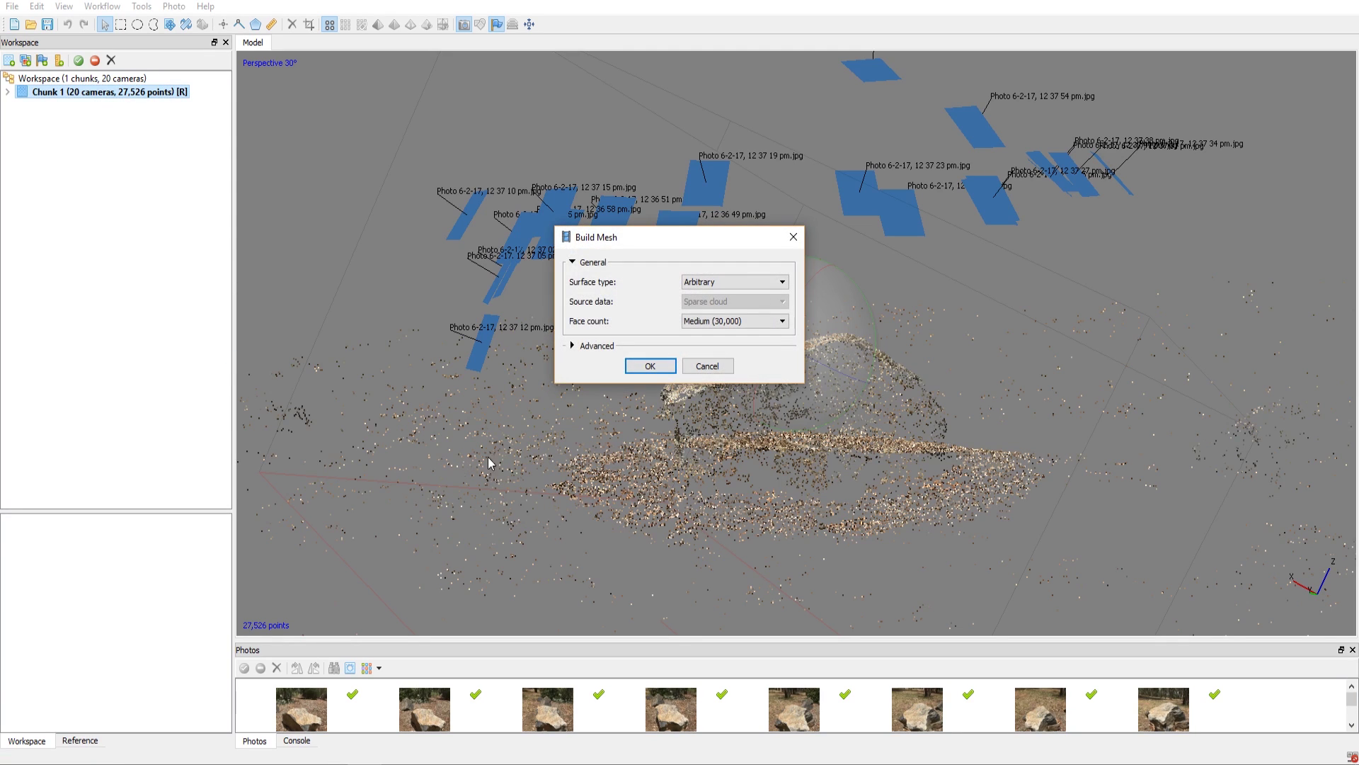
pyautogui.click(737, 282)
pyautogui.click(708, 291)
pyautogui.click(649, 365)
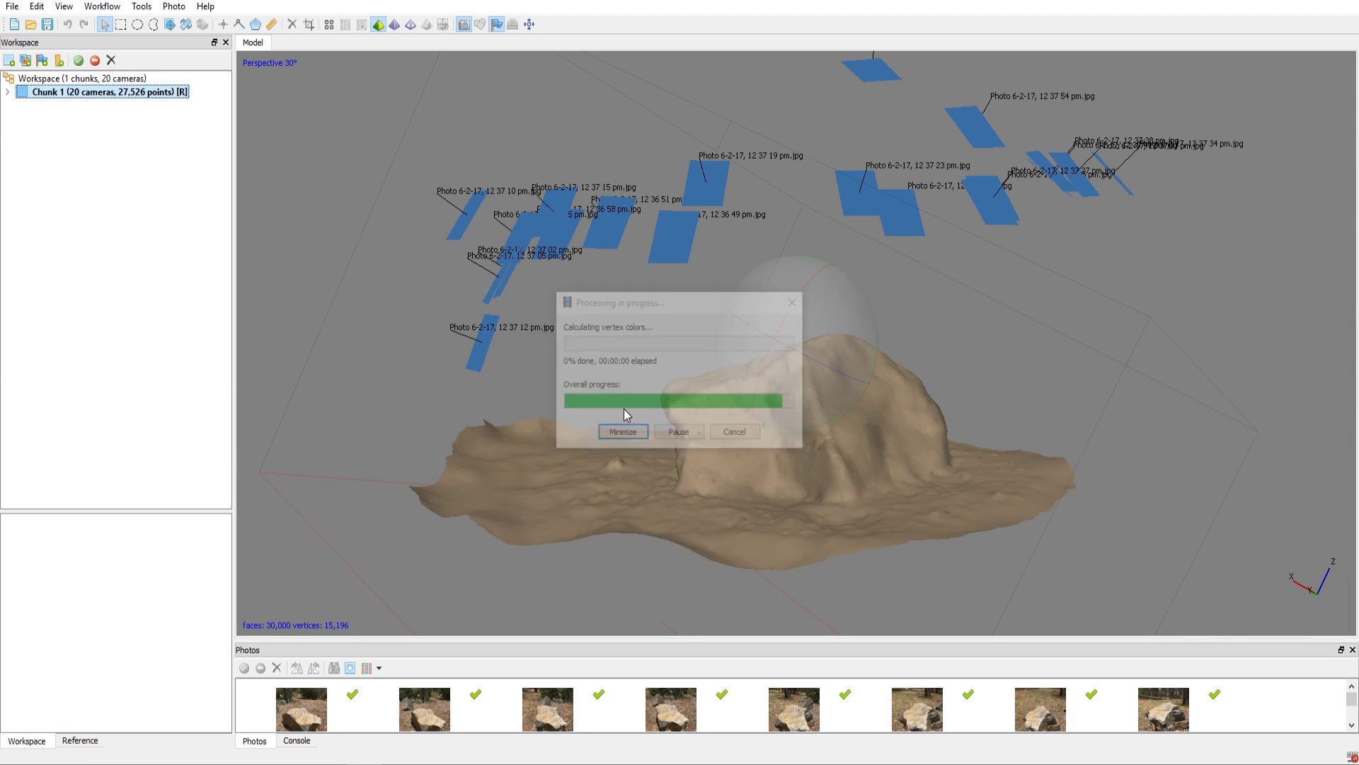
pyautogui.moveTo(784, 398); pyautogui.dragTo(771, 368)
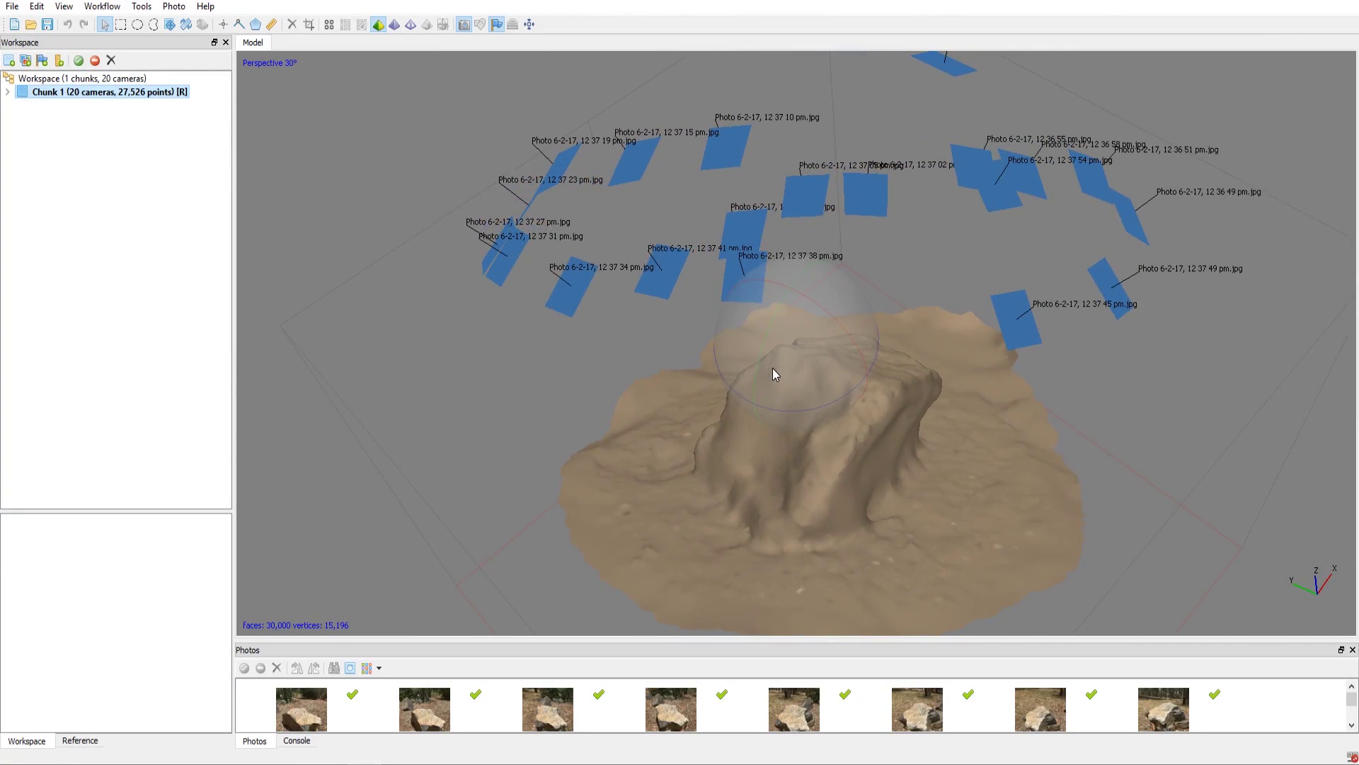
# - Start Build Texture for Chunk 1 and select its 16384 texture size value
pyautogui.rightClick(86, 92)
pyautogui.moveTo(202, 296)
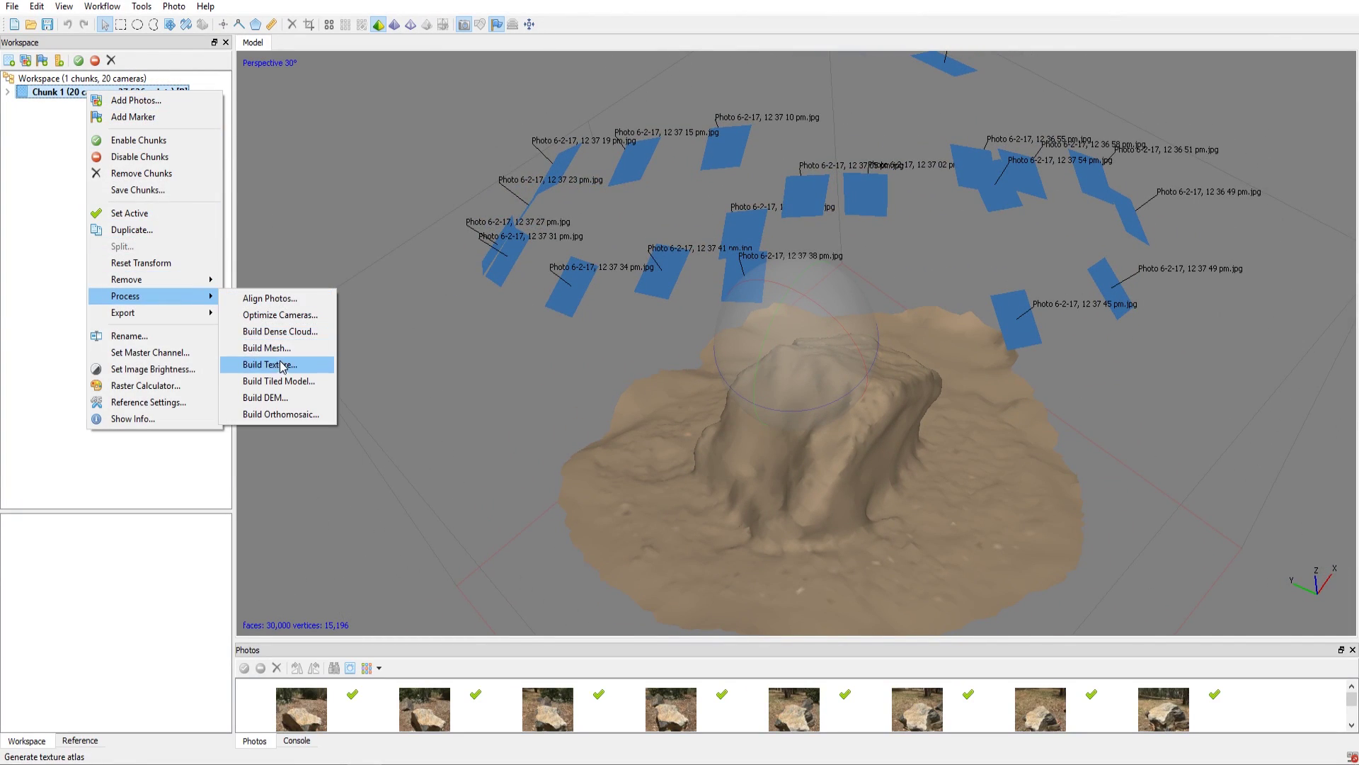
pyautogui.click(273, 358)
pyautogui.doubleClick(688, 313)
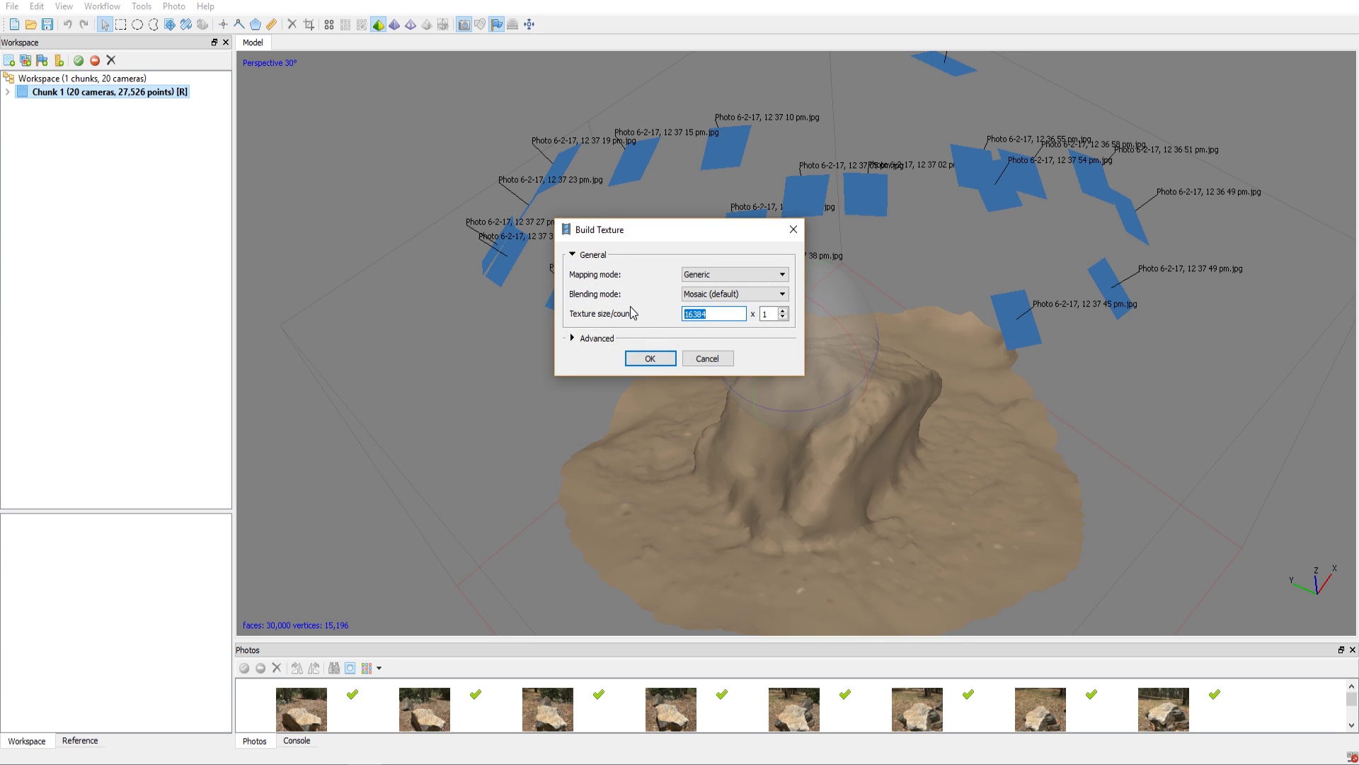
# - Compute 16384/2/2 = 4096 in the Windows Calculator
pyautogui.press('super')
pyautogui.write('calc')
pyautogui.press('Return')
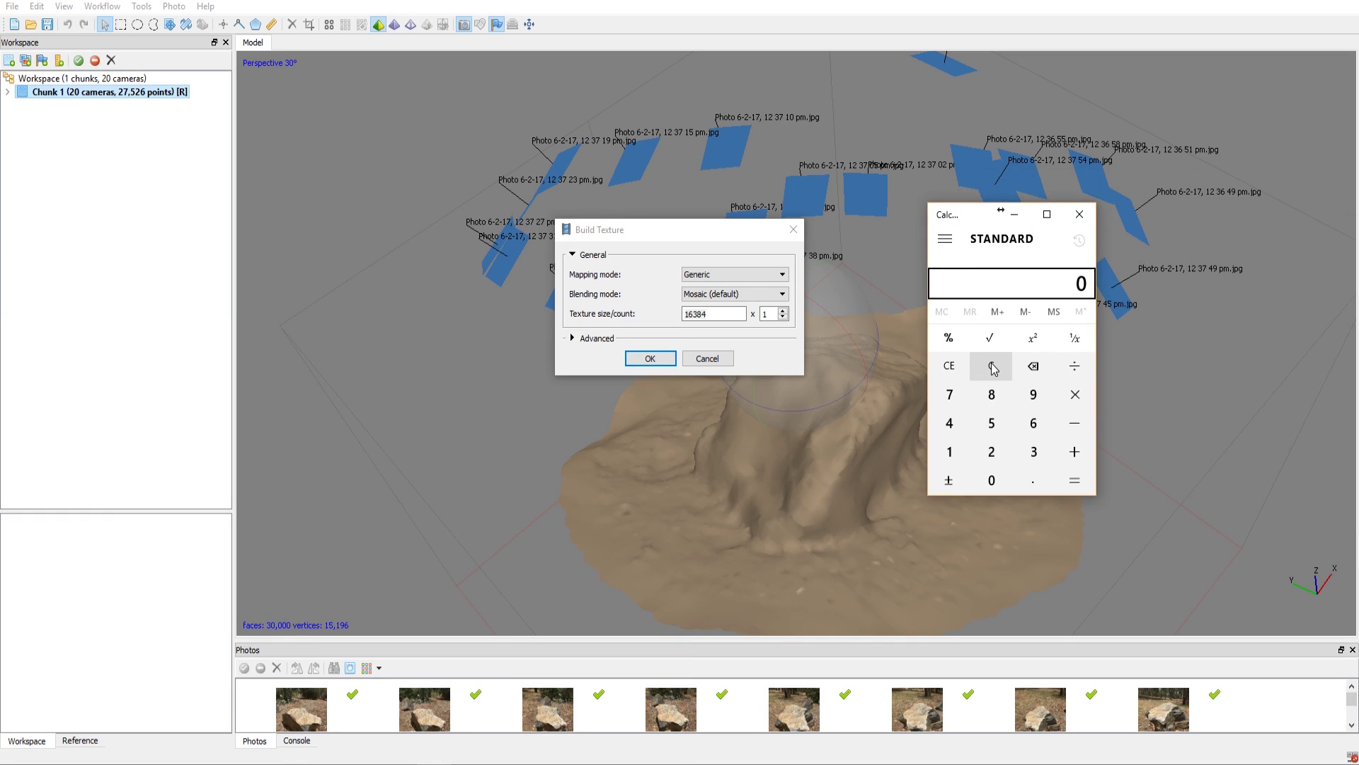
pyautogui.write('16384')
pyautogui.write('/2')
pyautogui.press('Return')
pyautogui.write('/2')
pyautogui.press('Return')
# - Set the texture size to 4096 and build the texture
pyautogui.moveTo(740, 314); pyautogui.dragTo(673, 315)
pyautogui.write('4096')
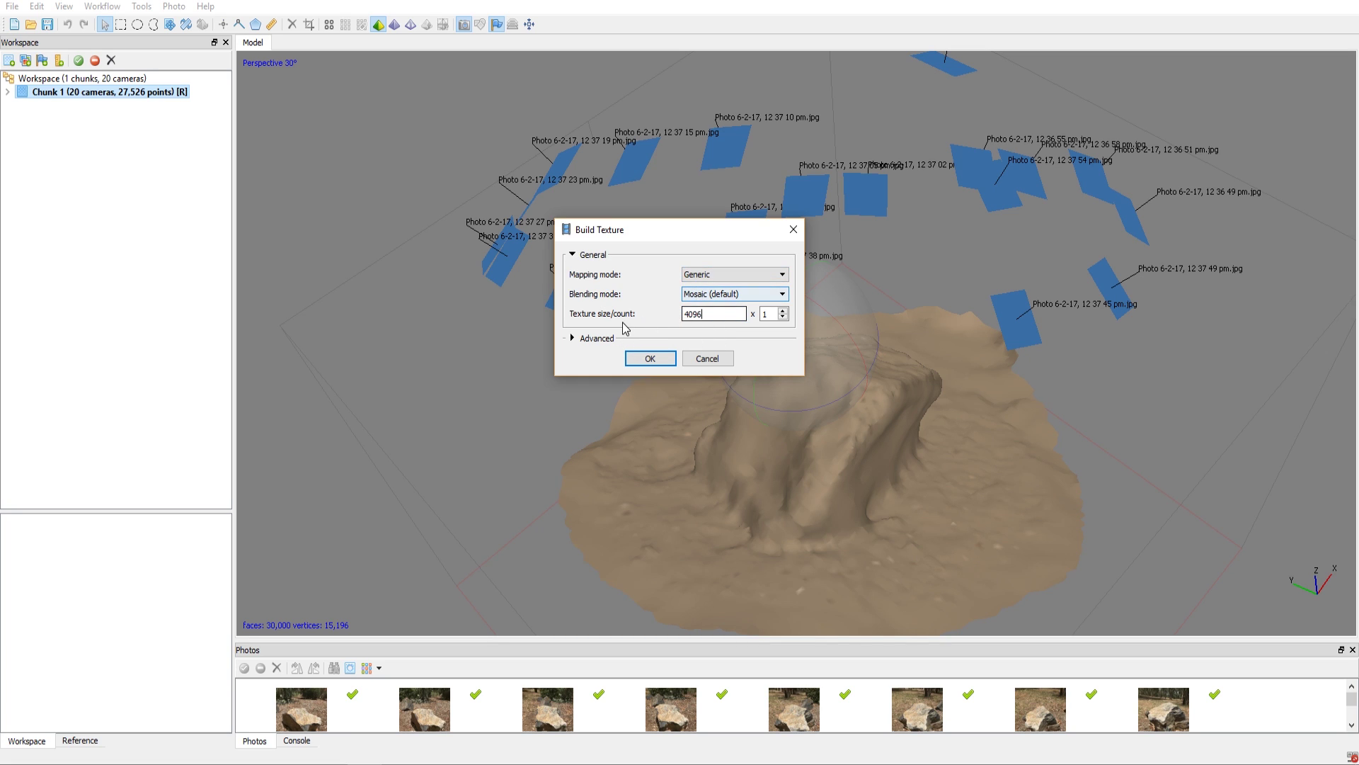
pyautogui.click(597, 339)
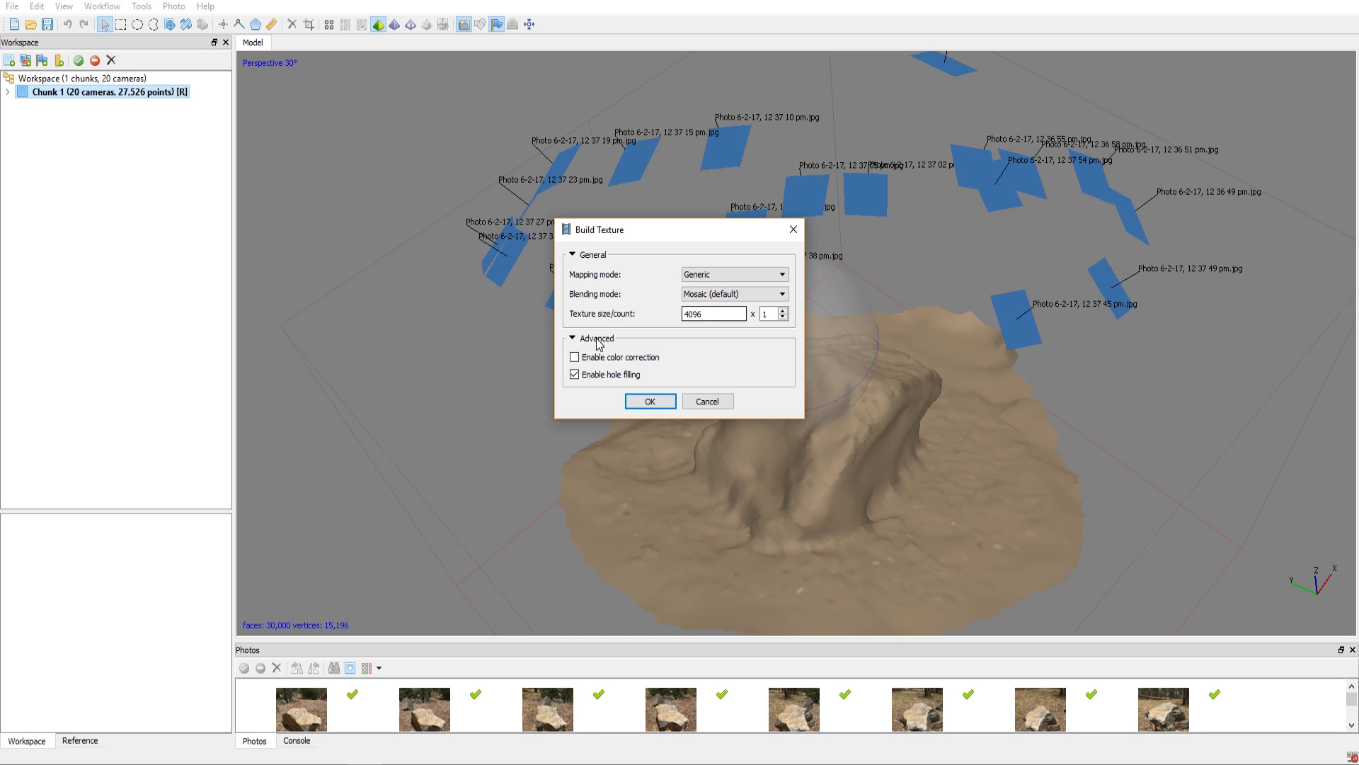
pyautogui.click(580, 341)
pyautogui.click(575, 340)
pyautogui.click(573, 341)
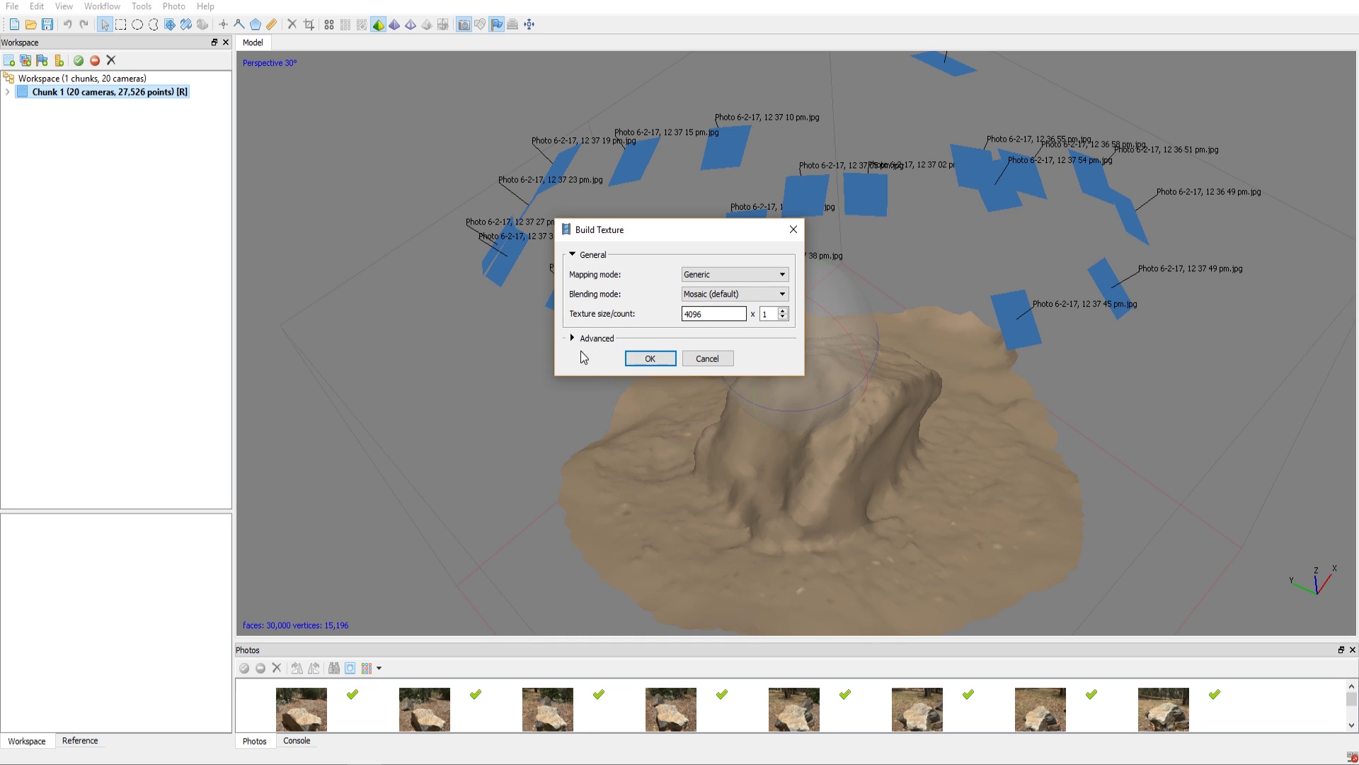
pyautogui.click(645, 360)
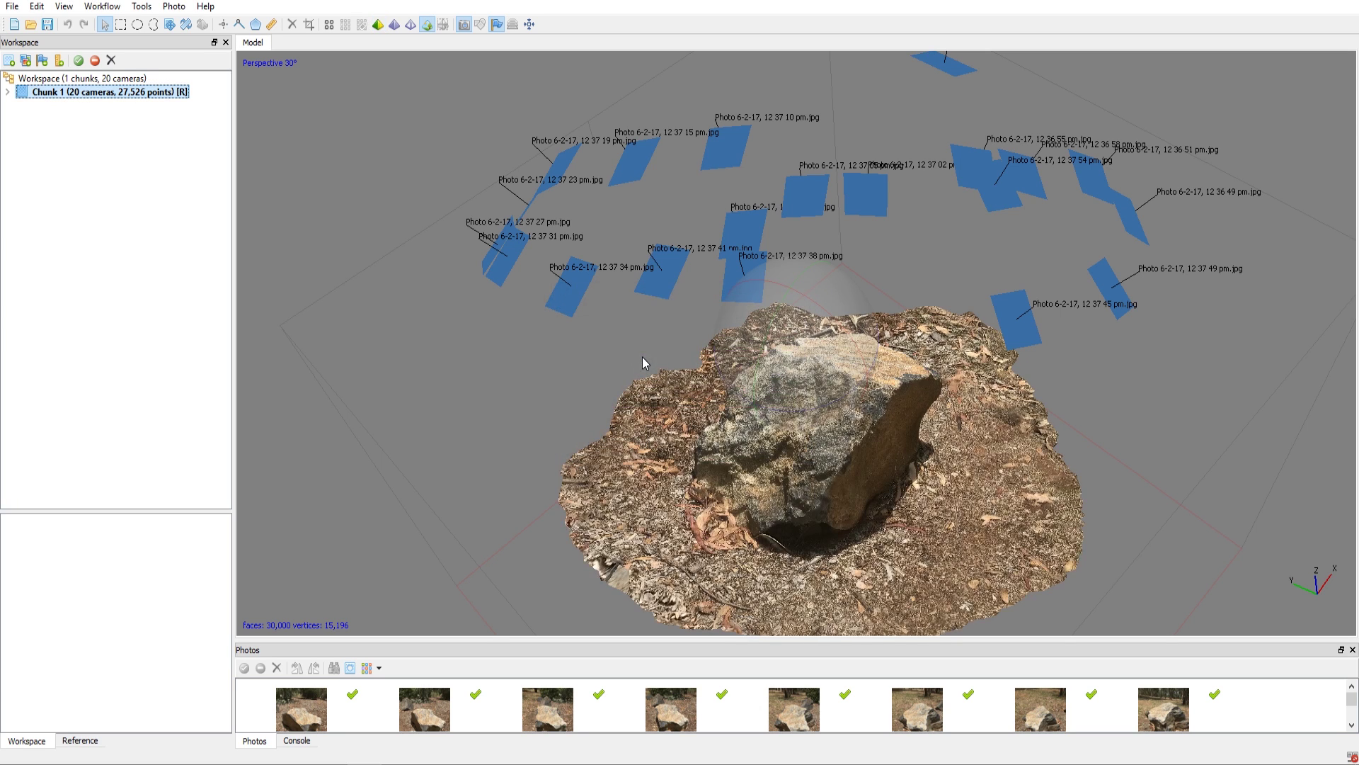
pyautogui.moveTo(752, 381); pyautogui.dragTo(830, 451)
pyautogui.scroll(6, 830, 454)
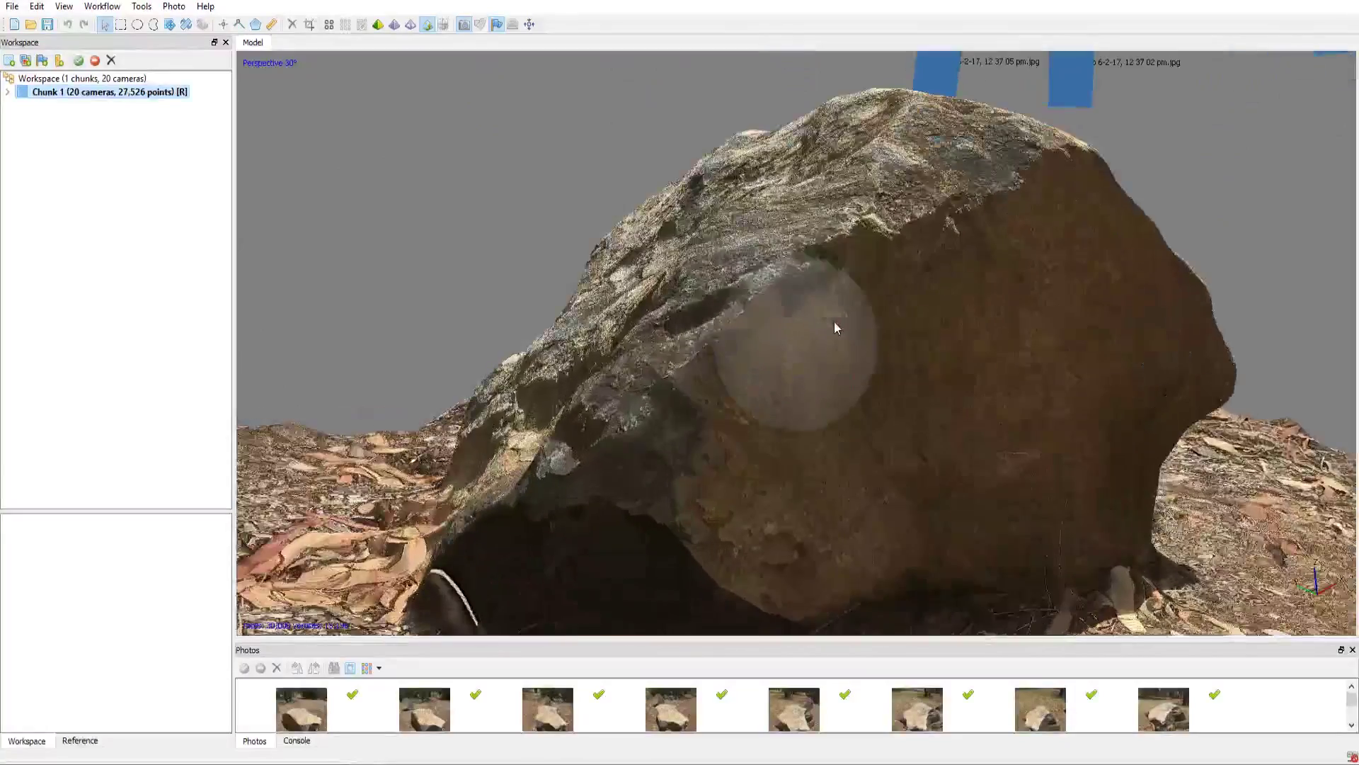
pyautogui.moveTo(842, 395); pyautogui.dragTo(812, 429)
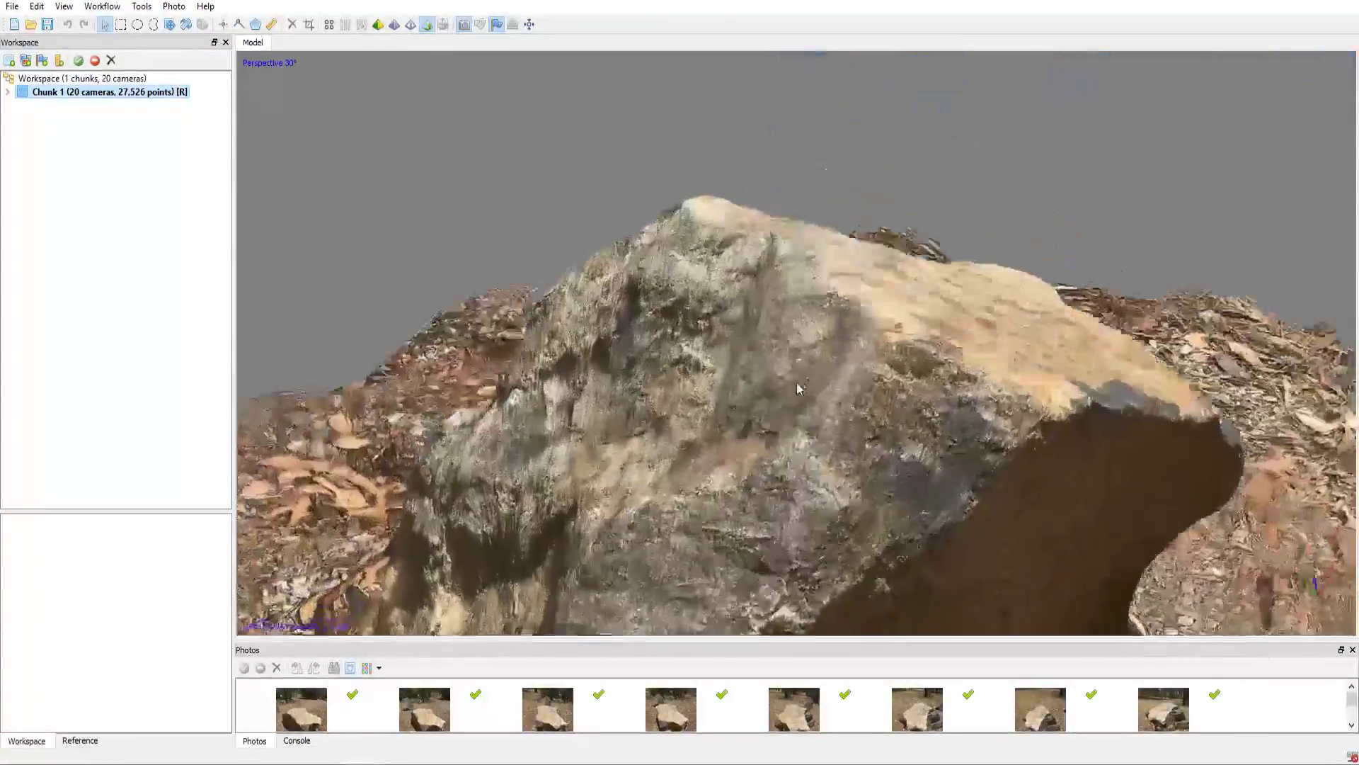
pyautogui.moveTo(798, 391); pyautogui.dragTo(849, 315)
pyautogui.moveTo(779, 283); pyautogui.dragTo(761, 404)
pyautogui.moveTo(740, 345); pyautogui.dragTo(1019, 430)
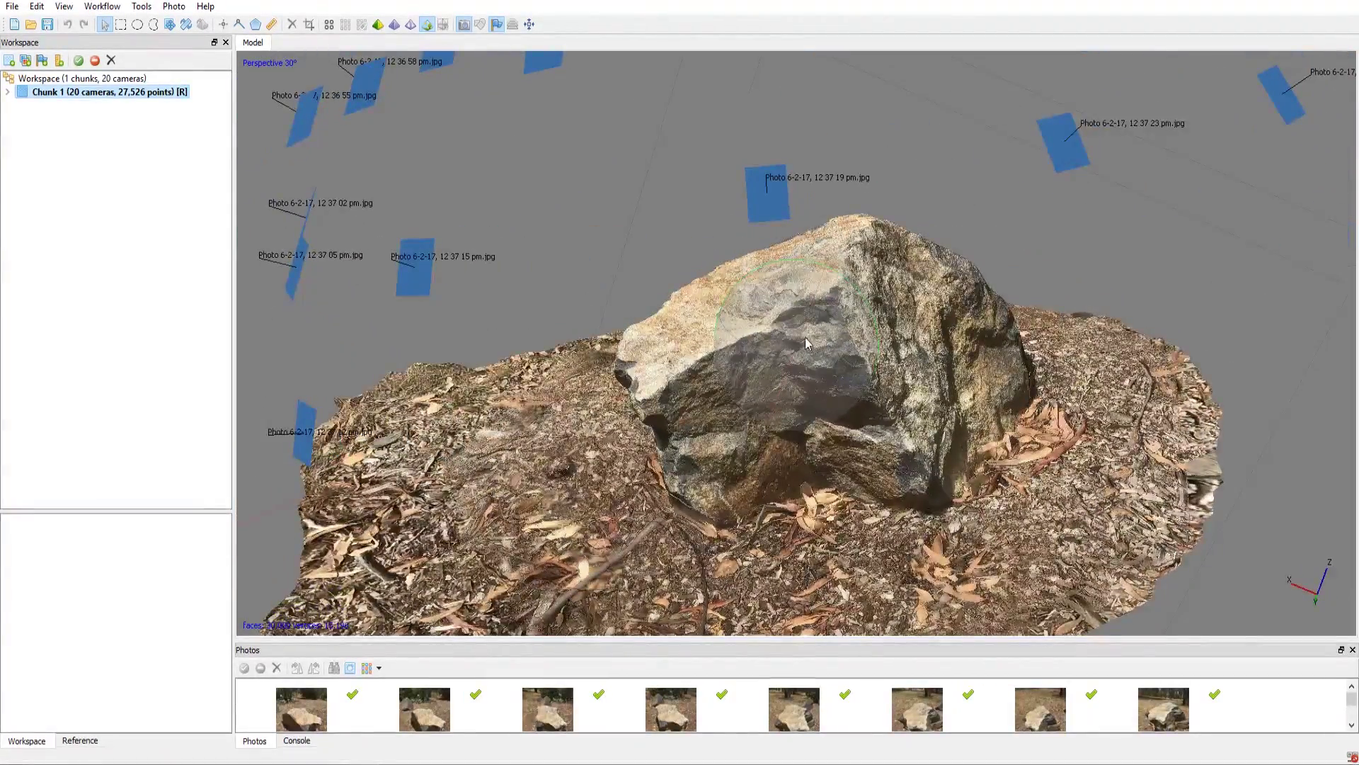
pyautogui.moveTo(805, 337); pyautogui.dragTo(861, 393)
pyautogui.scroll(8, 878, 409)
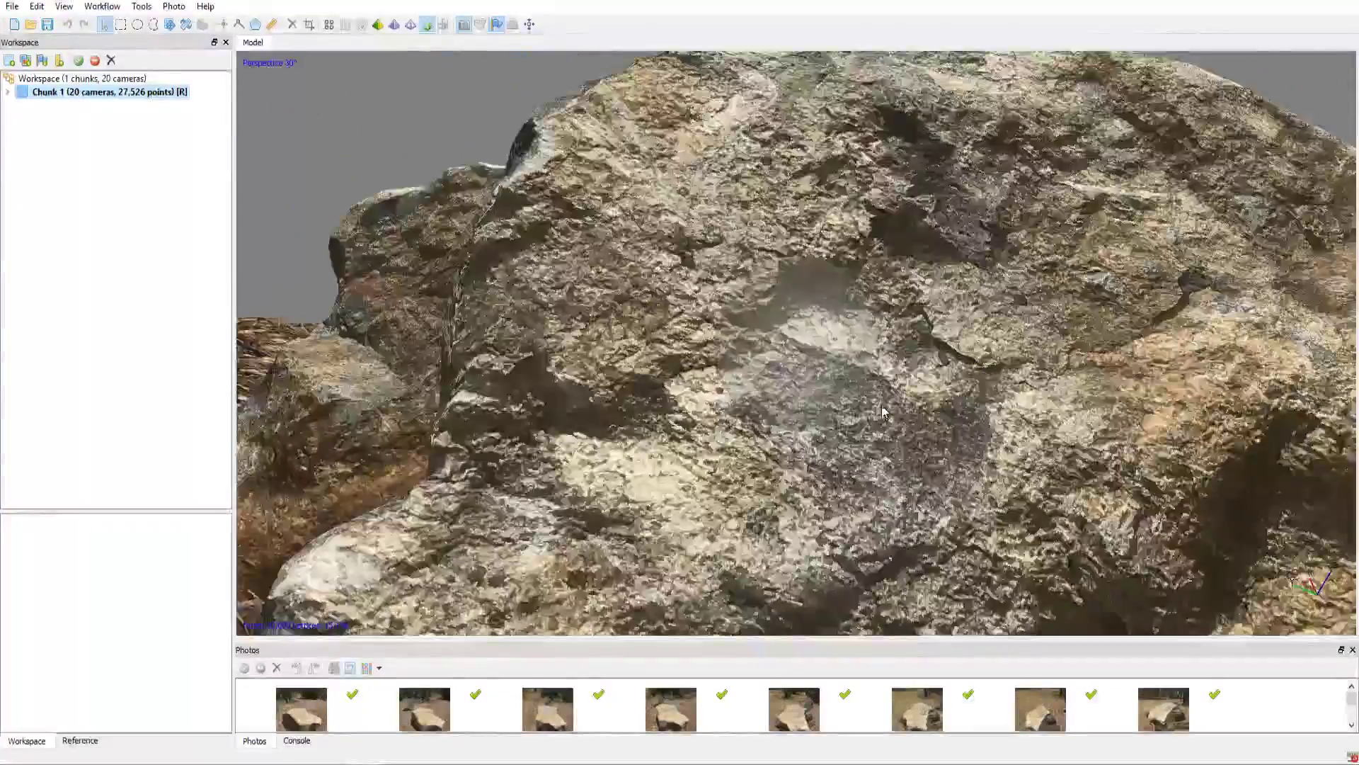
pyautogui.scroll(-8, 883, 411)
pyautogui.moveTo(772, 290); pyautogui.dragTo(799, 361)
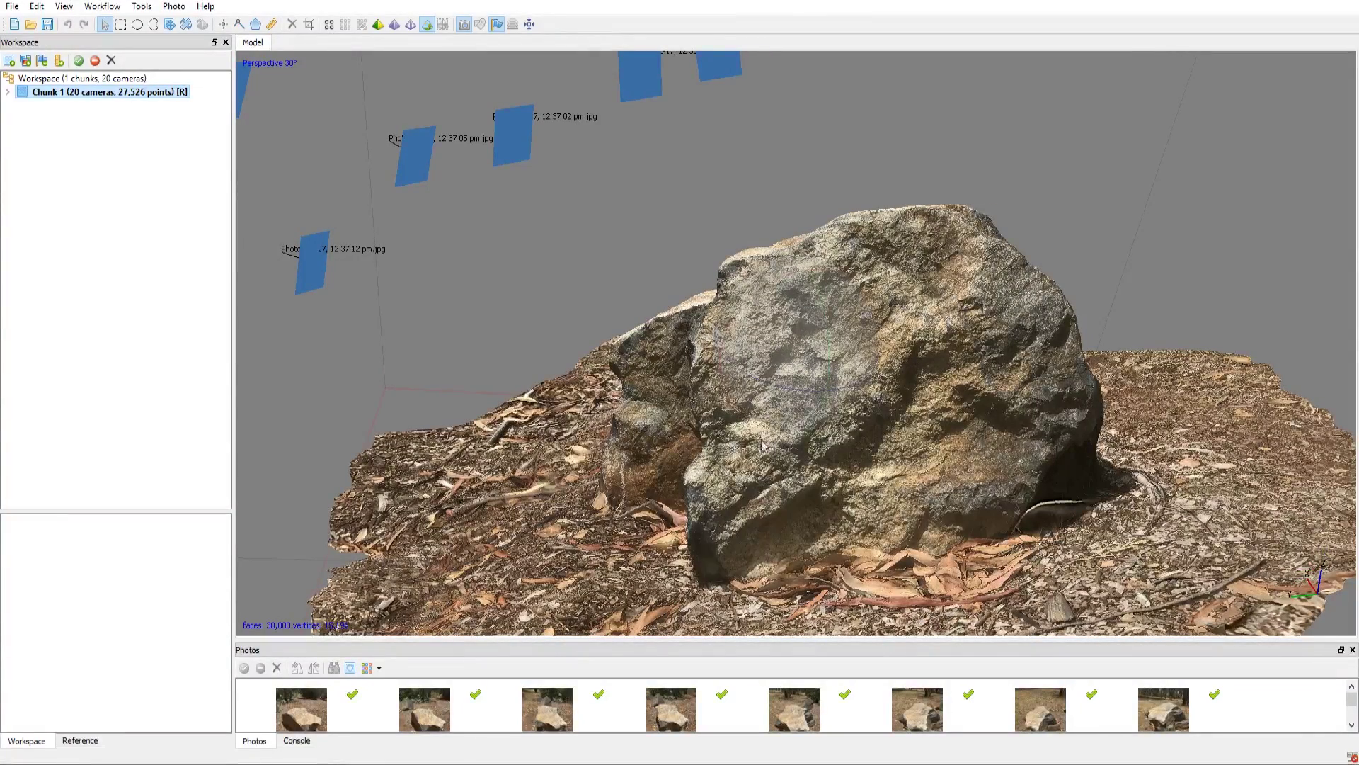
# - Begin exporting Chunk 1's 3D model and navigate to the Dropbox Rock folder
pyautogui.click(7, 92)
pyautogui.rightClick(32, 133)
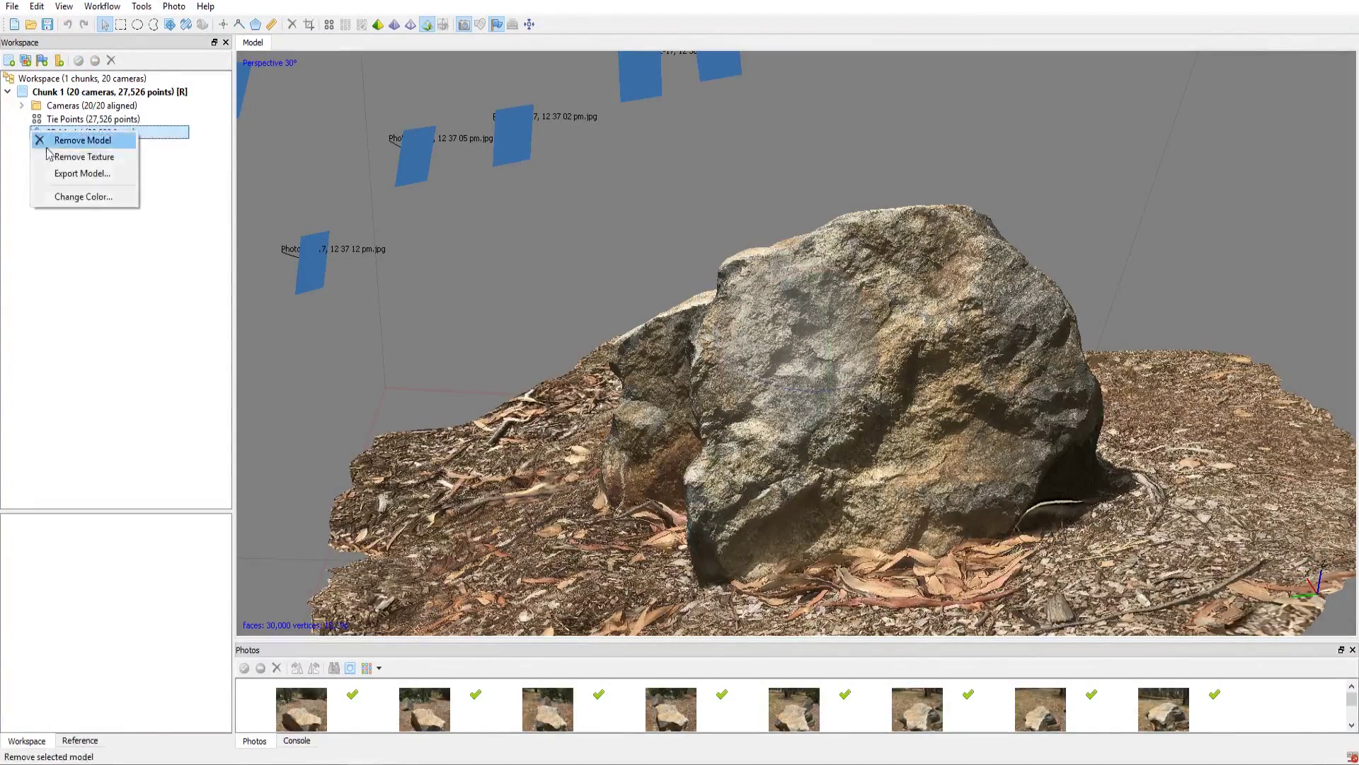
pyautogui.click(83, 174)
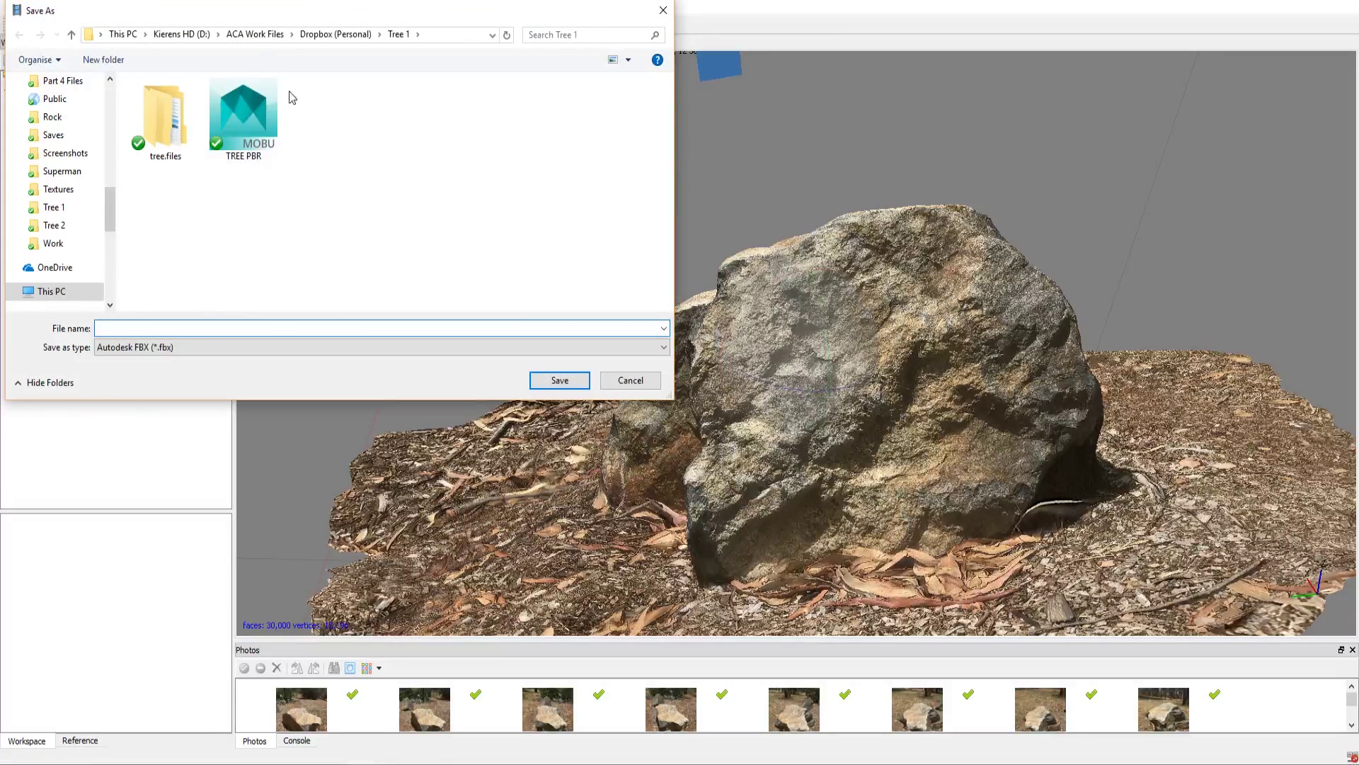
pyautogui.click(335, 34)
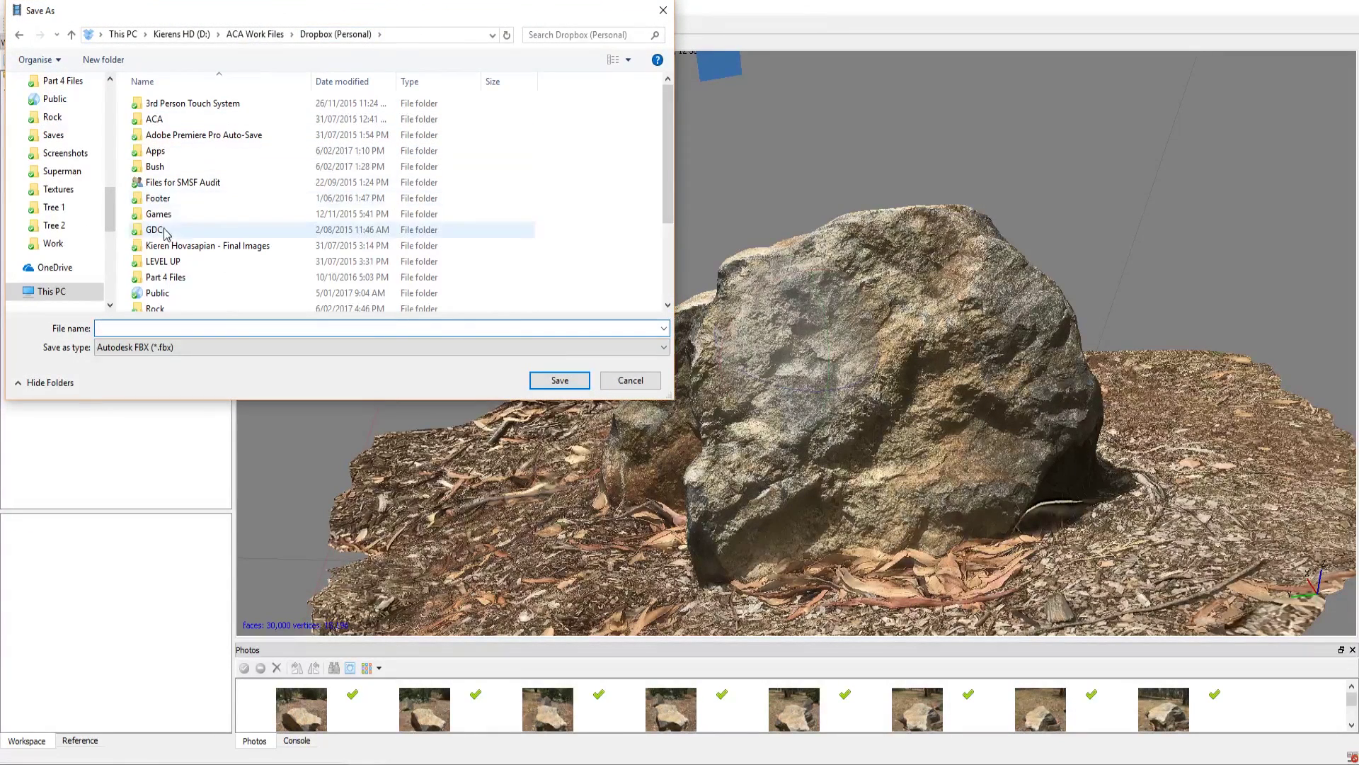
pyautogui.scroll(-1, 157, 221)
pyautogui.doubleClick(155, 271)
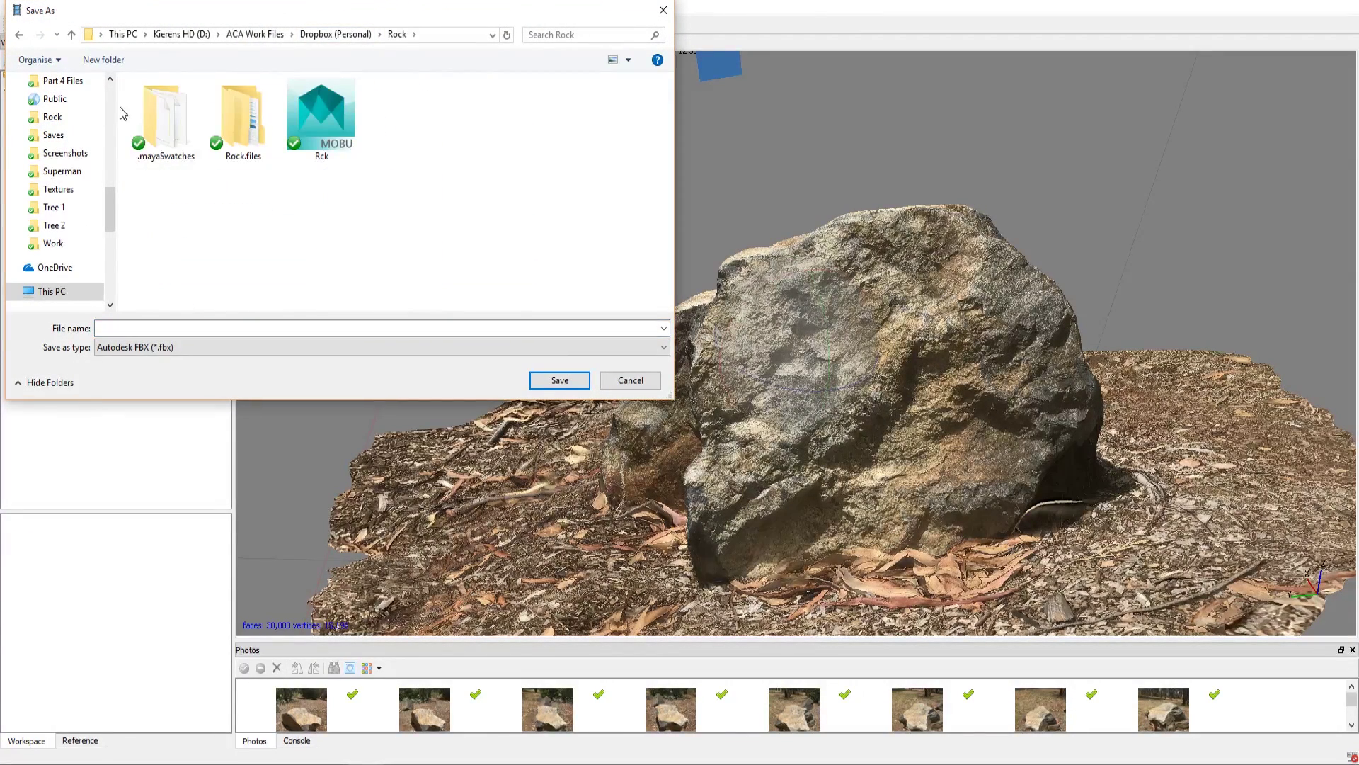
# - Create a '3d Model' folder and save the model there as an FBX named 'Rock Real'
pyautogui.click(110, 64)
pyautogui.write('3d Model')
pyautogui.press('Return')
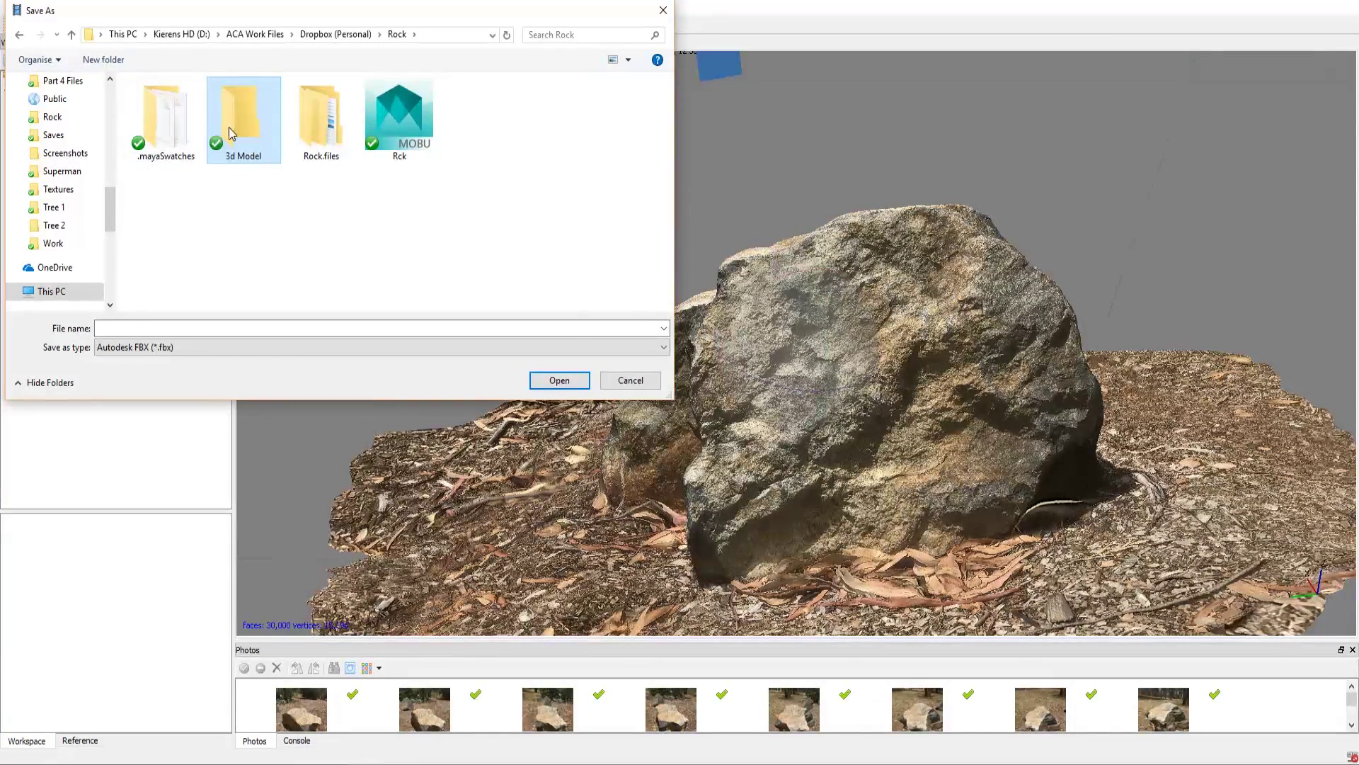
pyautogui.doubleClick(230, 134)
pyautogui.click(145, 327)
pyautogui.write('Rock ')
pyautogui.write('Model')
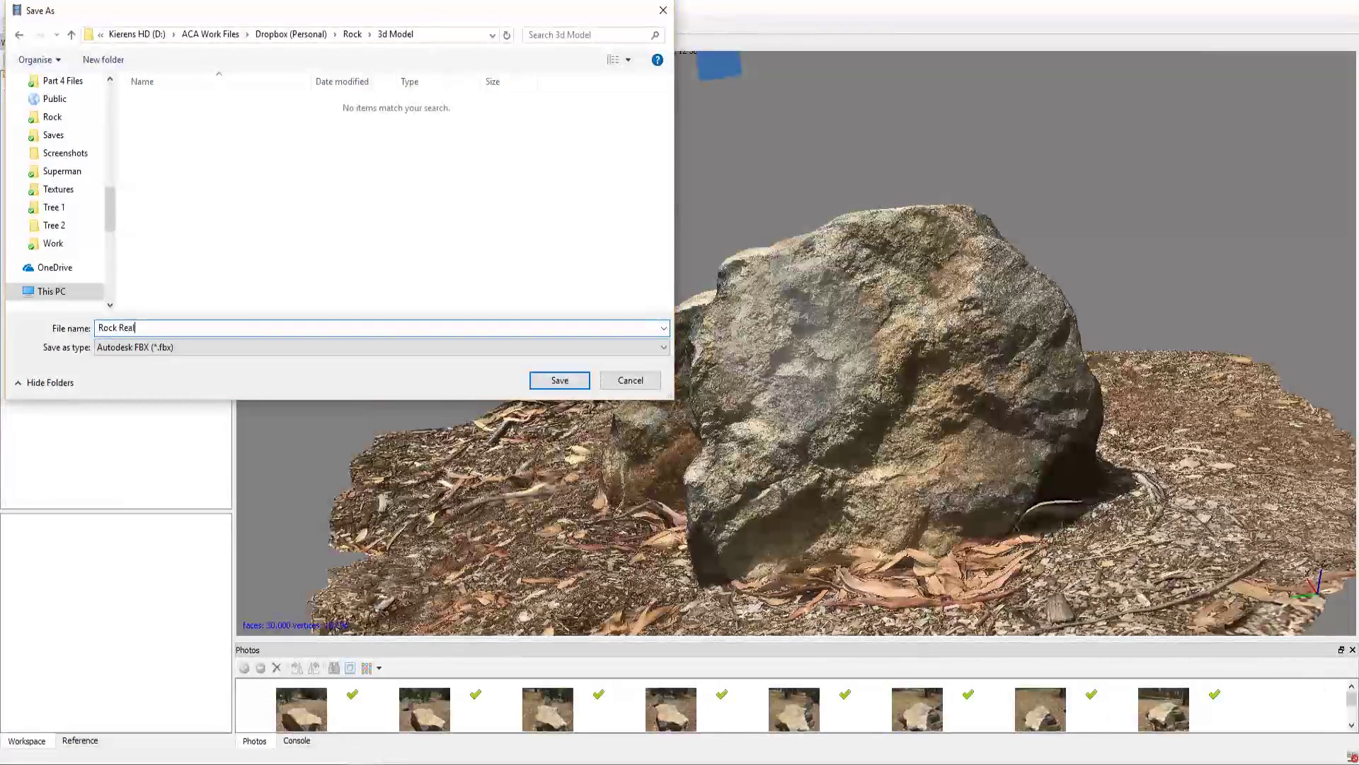
pyautogui.press('Return')
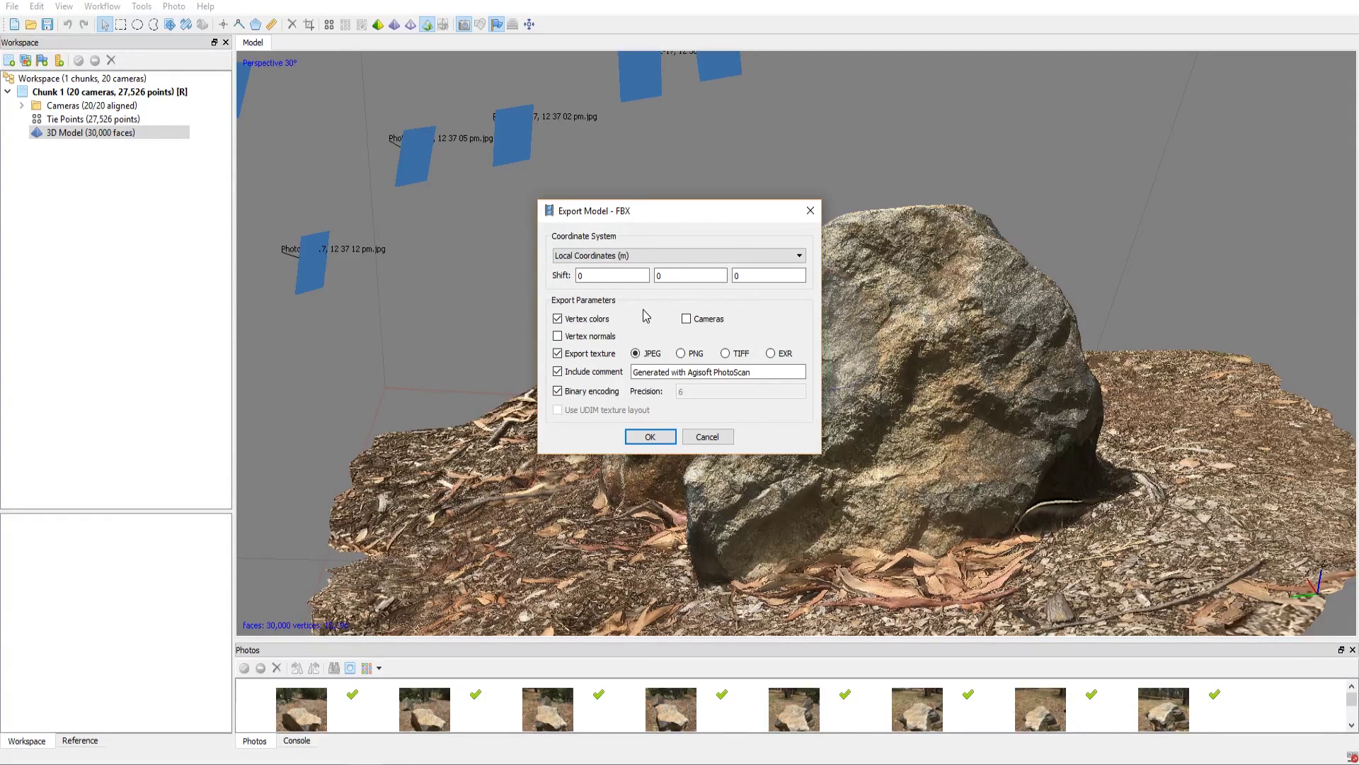
pyautogui.click(666, 276)
pyautogui.click(644, 436)
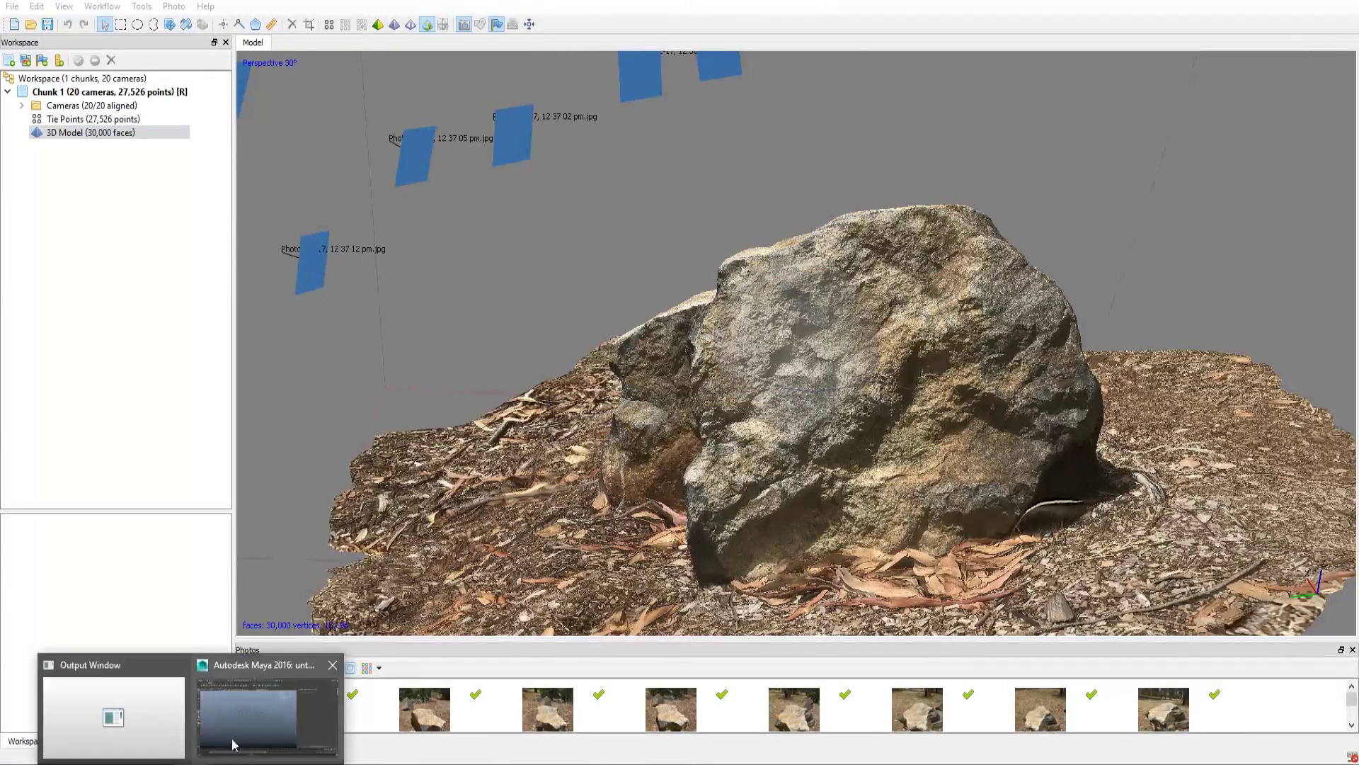
# - Import Rock Real.fbx from Dropbox/Rock/3d Model into the Maya scene
pyautogui.click(264, 711)
pyautogui.click(13, 6)
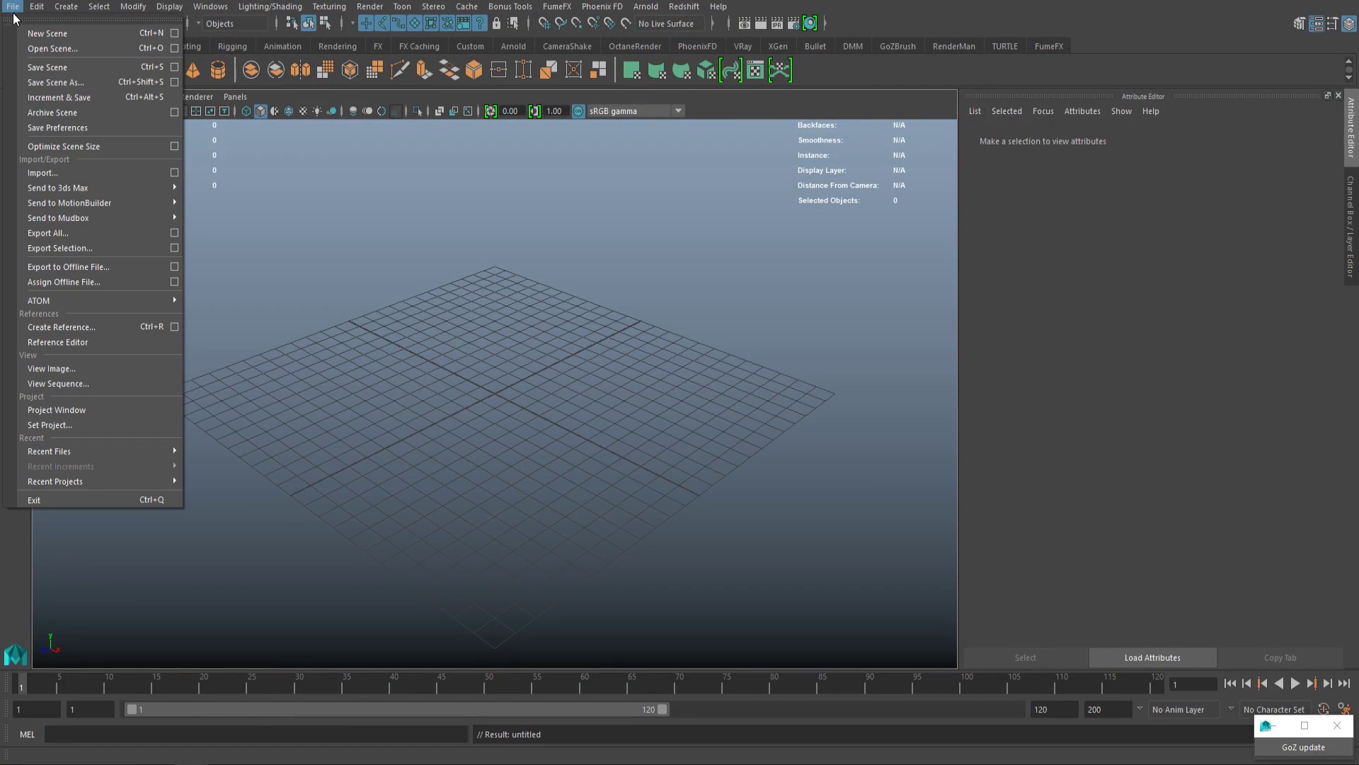
pyautogui.click(62, 167)
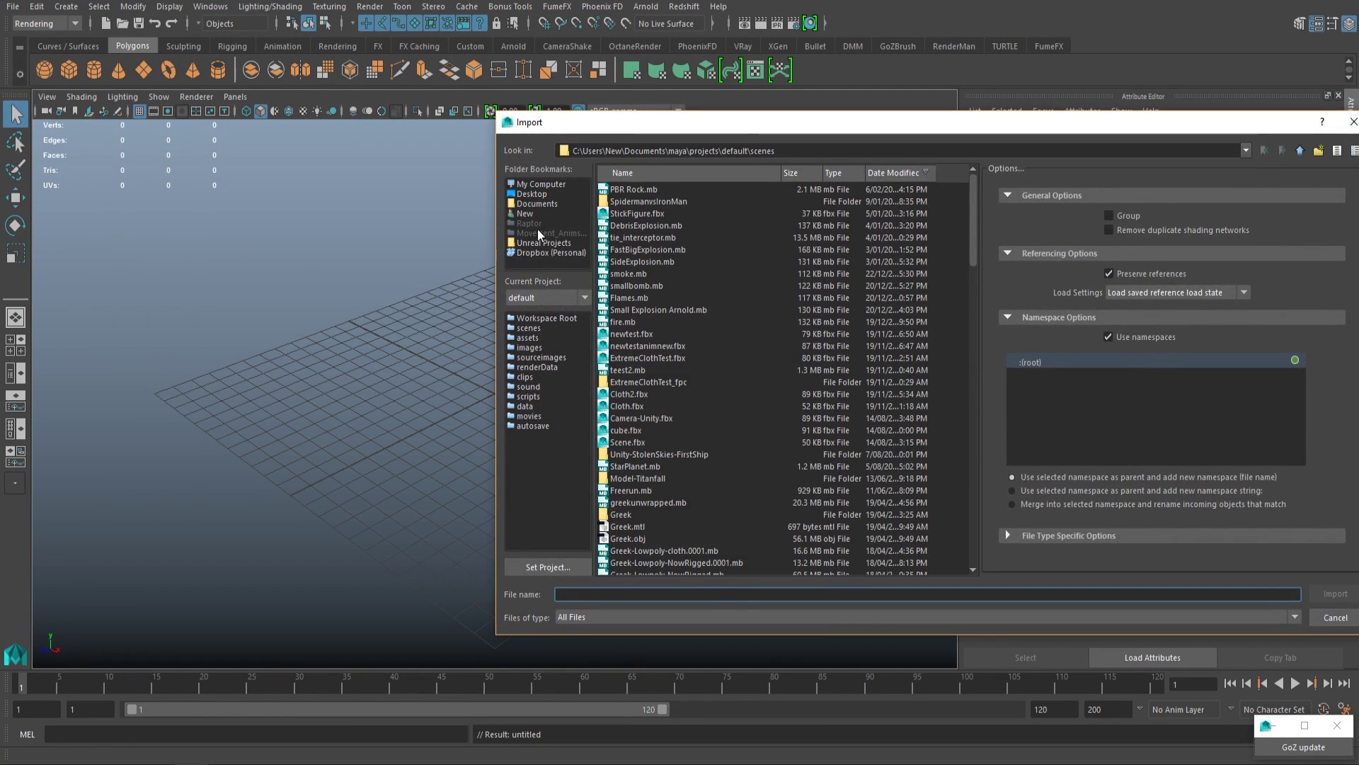
pyautogui.click(538, 252)
pyautogui.click(613, 190)
pyautogui.doubleClick(613, 190)
pyautogui.doubleClick(614, 191)
pyautogui.click(619, 202)
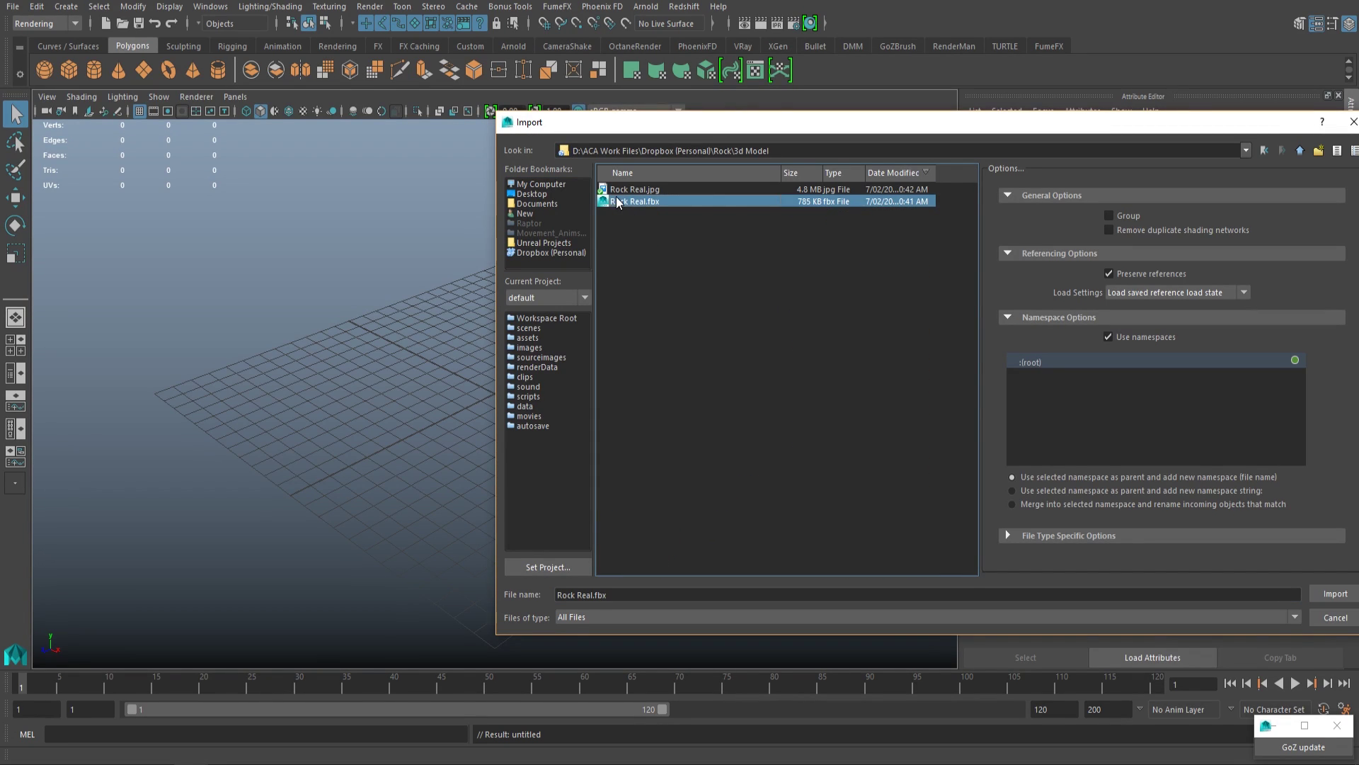
pyautogui.click(1335, 594)
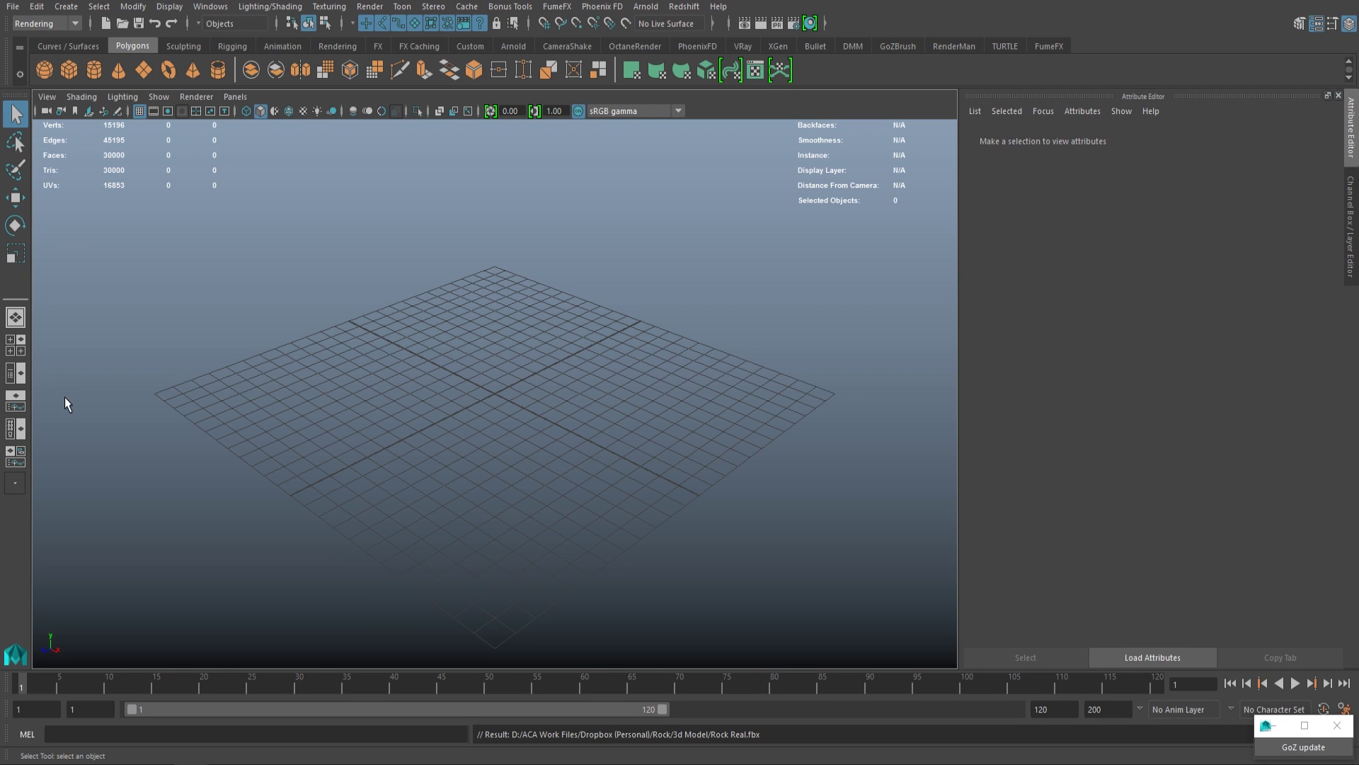
# - Select the imported Model in the Outliner and add a polygon plane at the grid centre
pyautogui.click(16, 398)
pyautogui.click(90, 192)
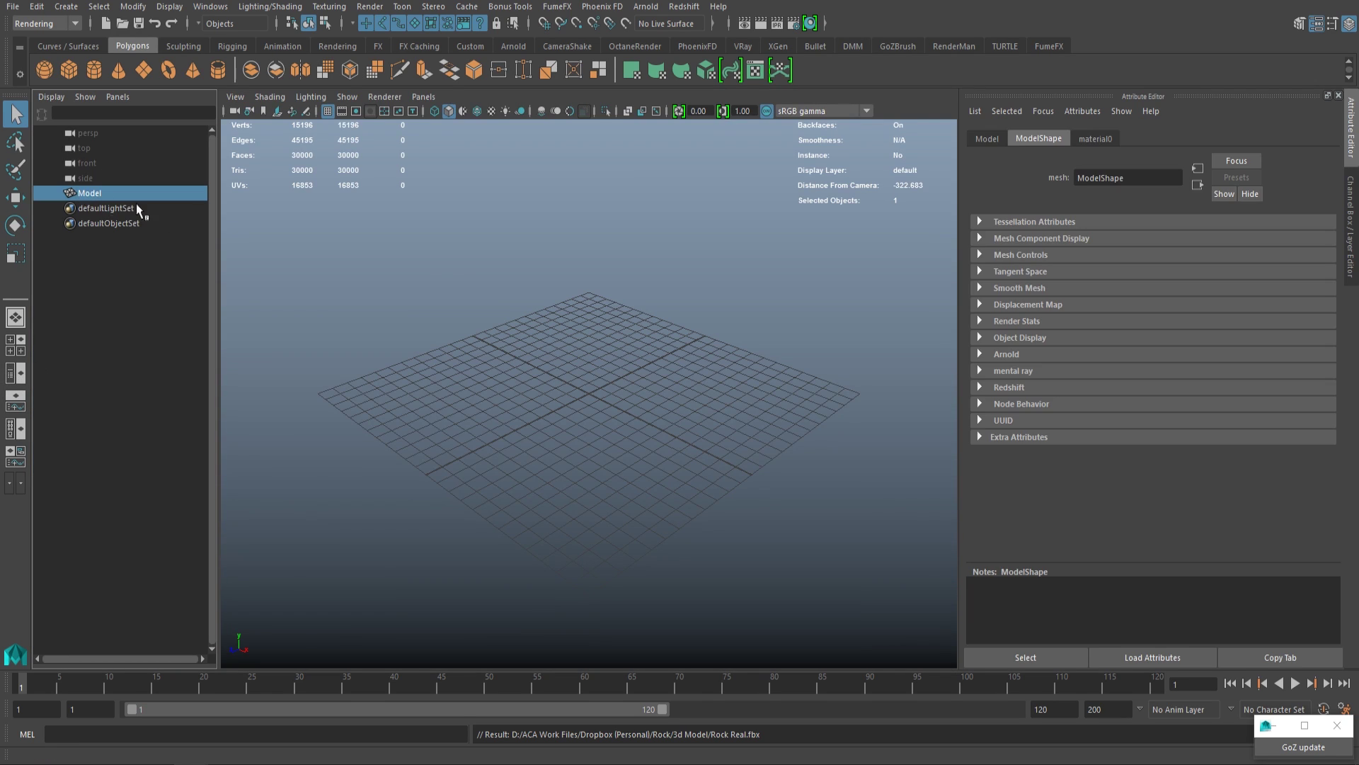
pyautogui.click(143, 69)
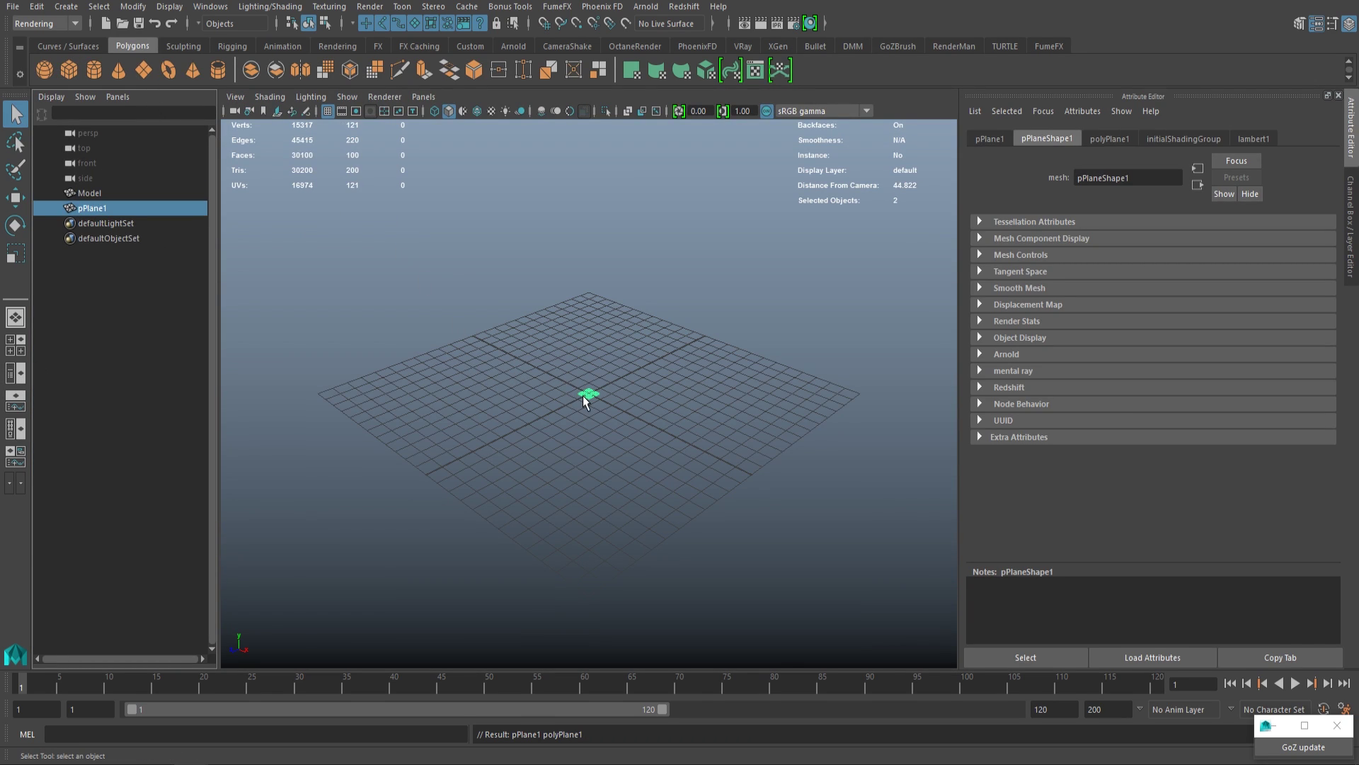
# - Frame the plane and Model in view, then select only the rock Model for moving
pyautogui.keyDown('ctrl'); pyautogui.click(91, 193); pyautogui.keyUp('ctrl')
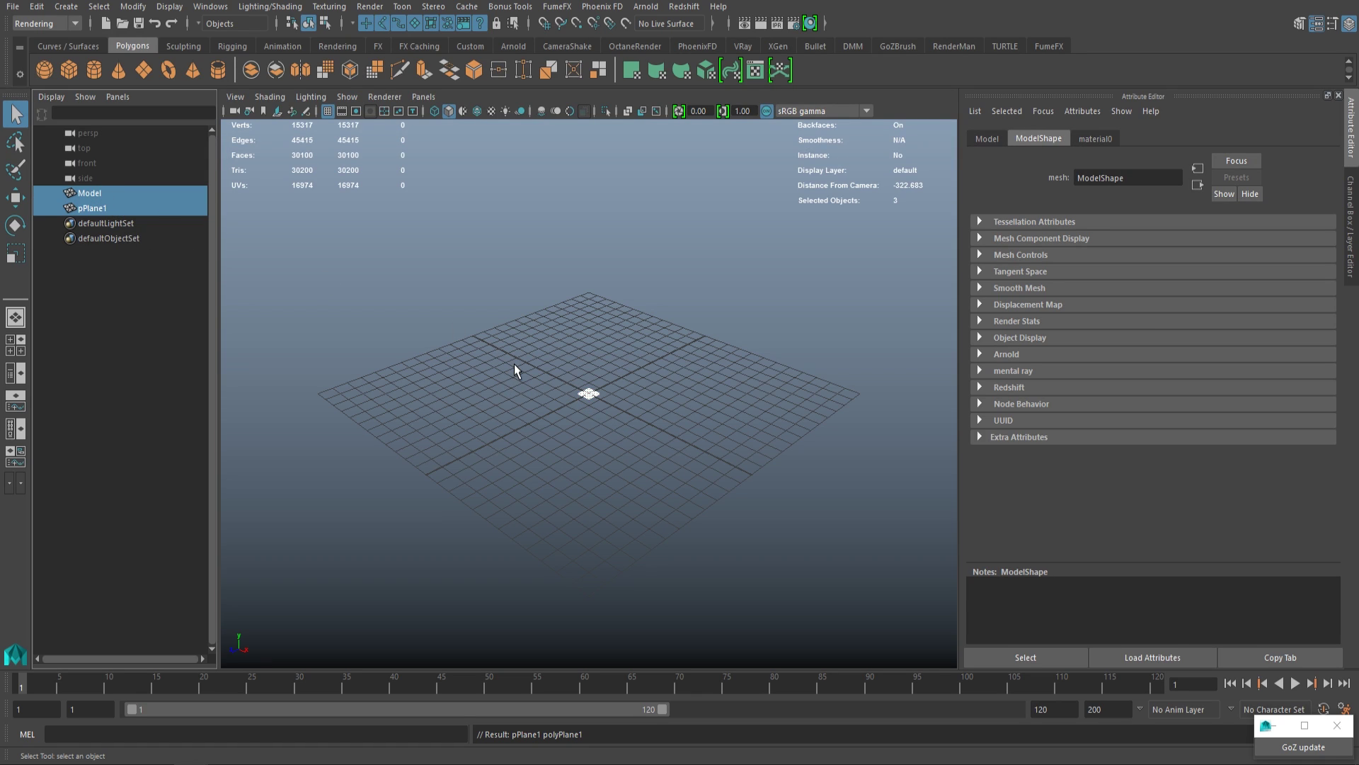
pyautogui.press('f')
pyautogui.click(245, 564)
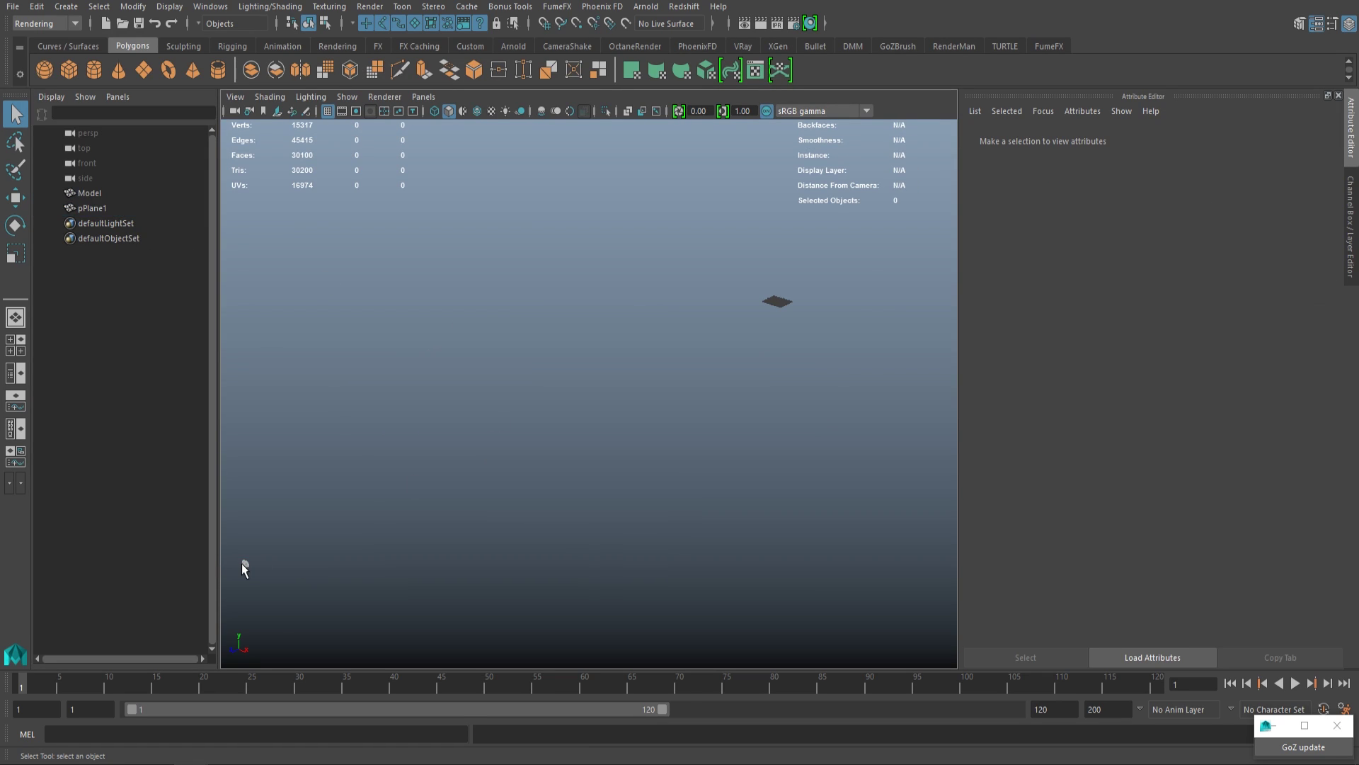
pyautogui.press('w')
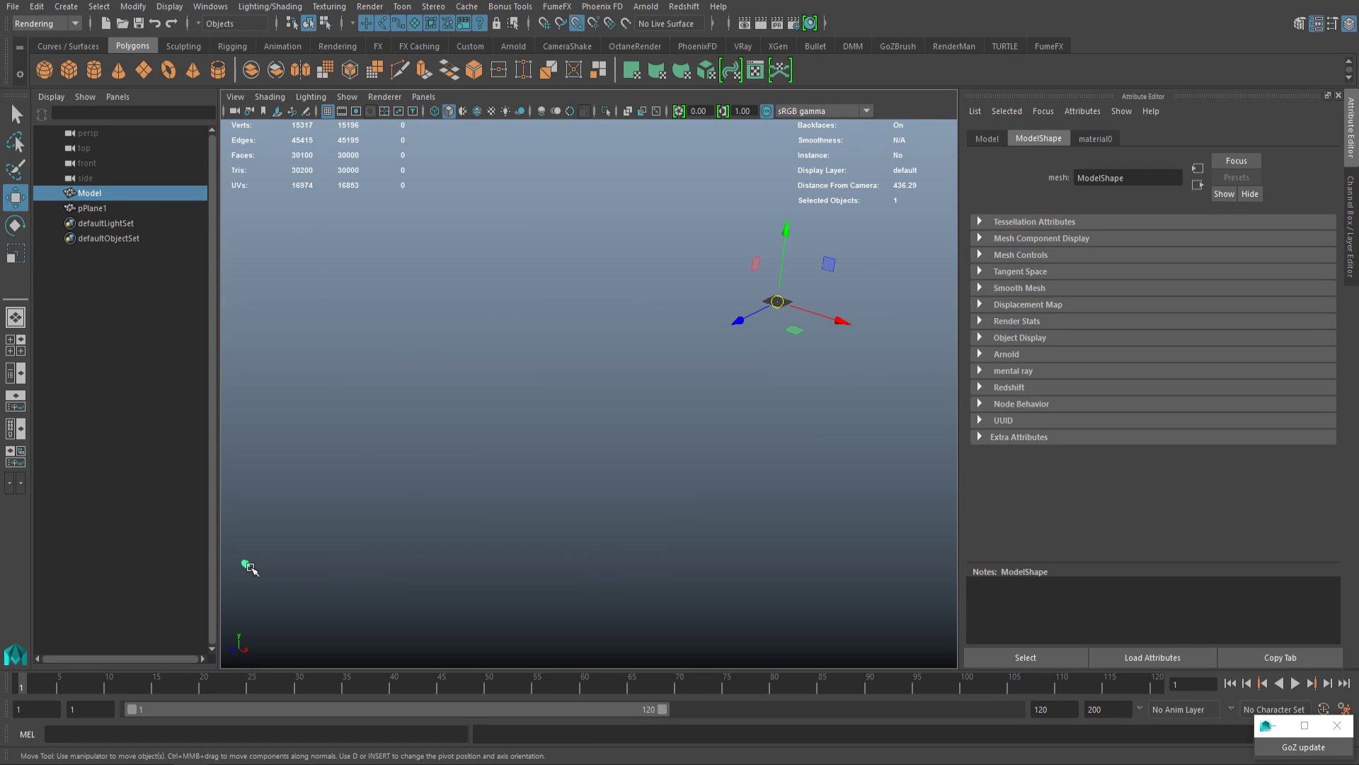
# - Center the Model's pivot and point-snap it onto the plane at translate 0.5, 0, -0.4 cm
pyautogui.click(99, 7)
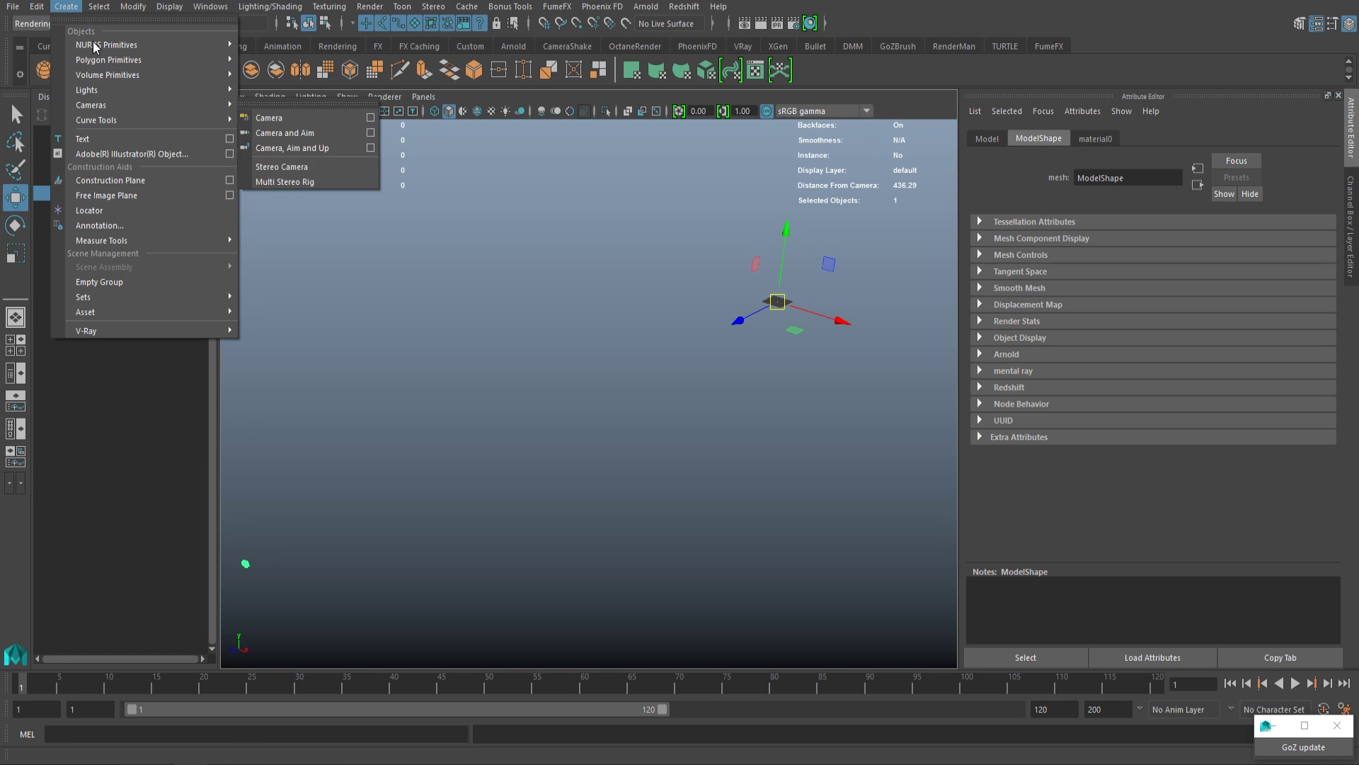
pyautogui.moveTo(36, 7)
pyautogui.moveTo(133, 7)
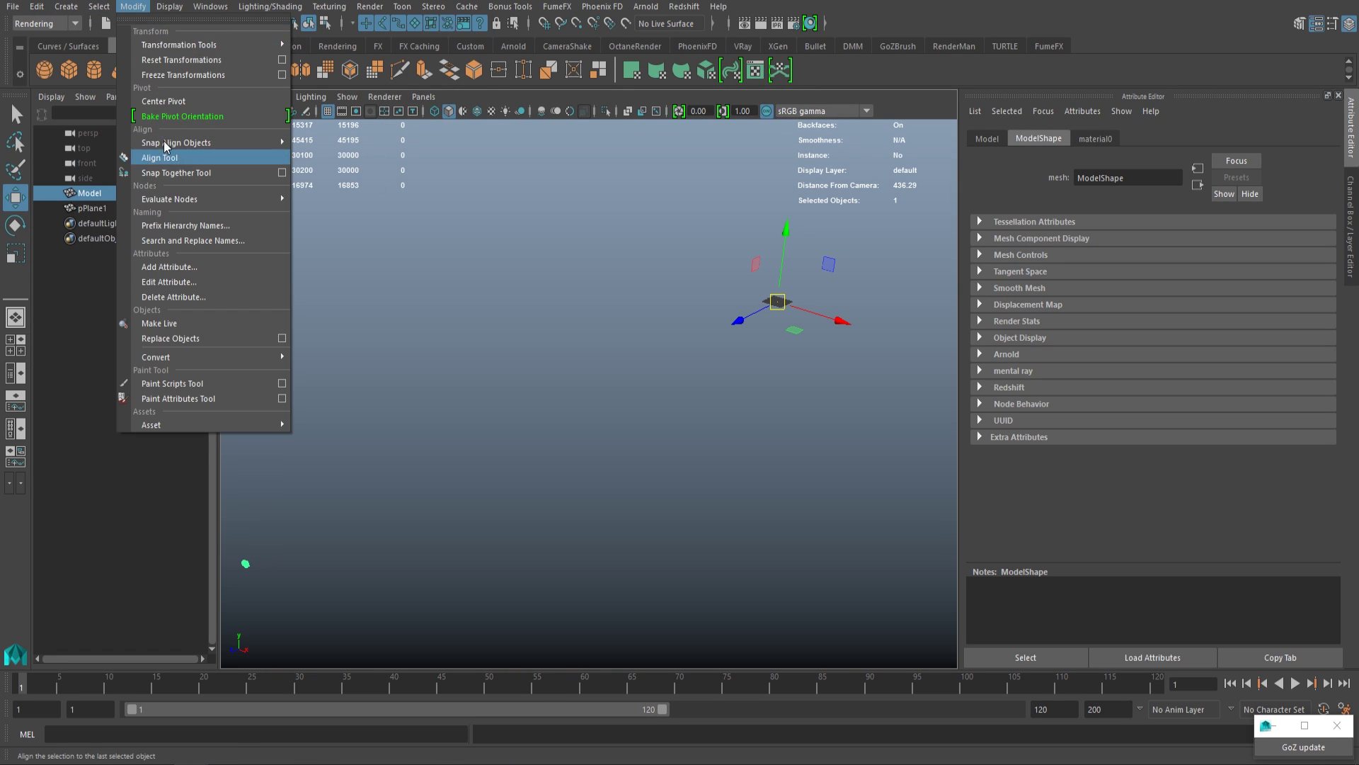
pyautogui.click(153, 104)
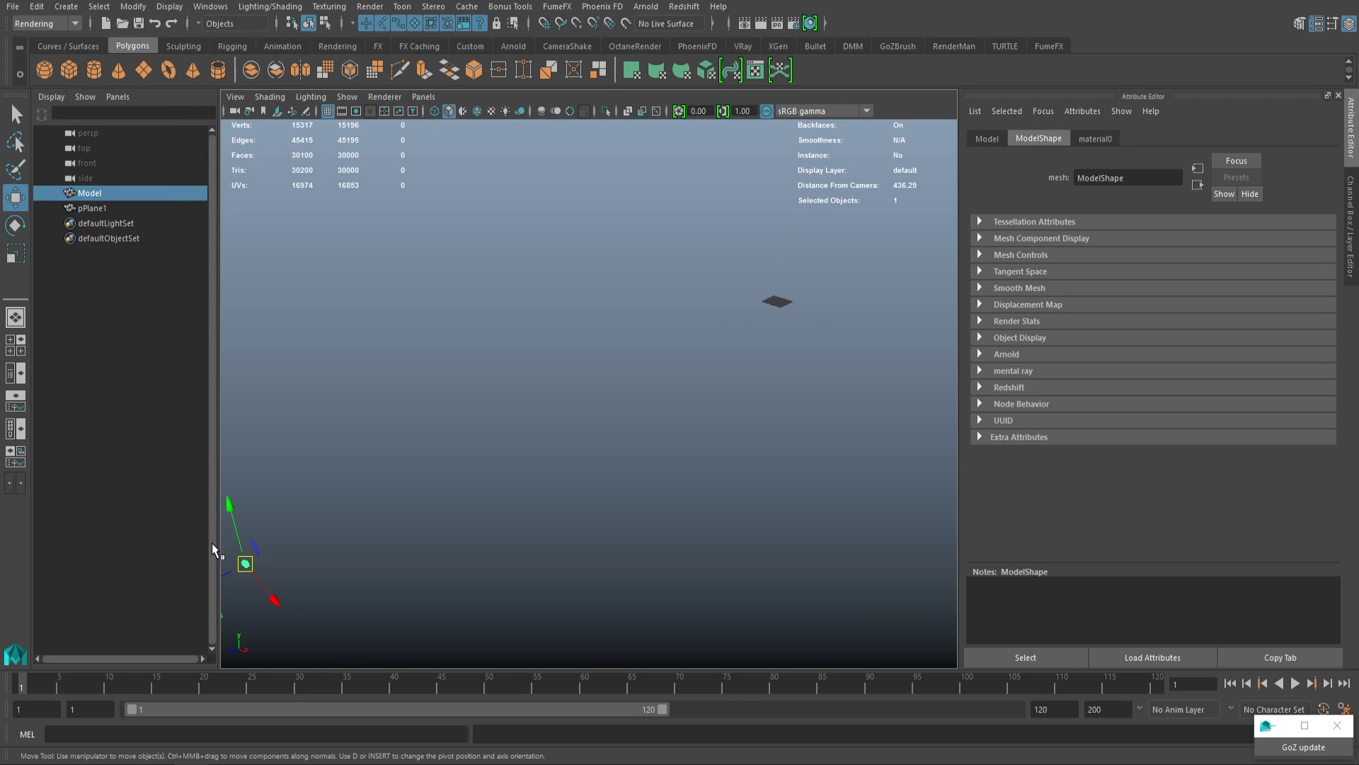
pyautogui.press('v')
pyautogui.moveTo(284, 549); pyautogui.dragTo(788, 300)
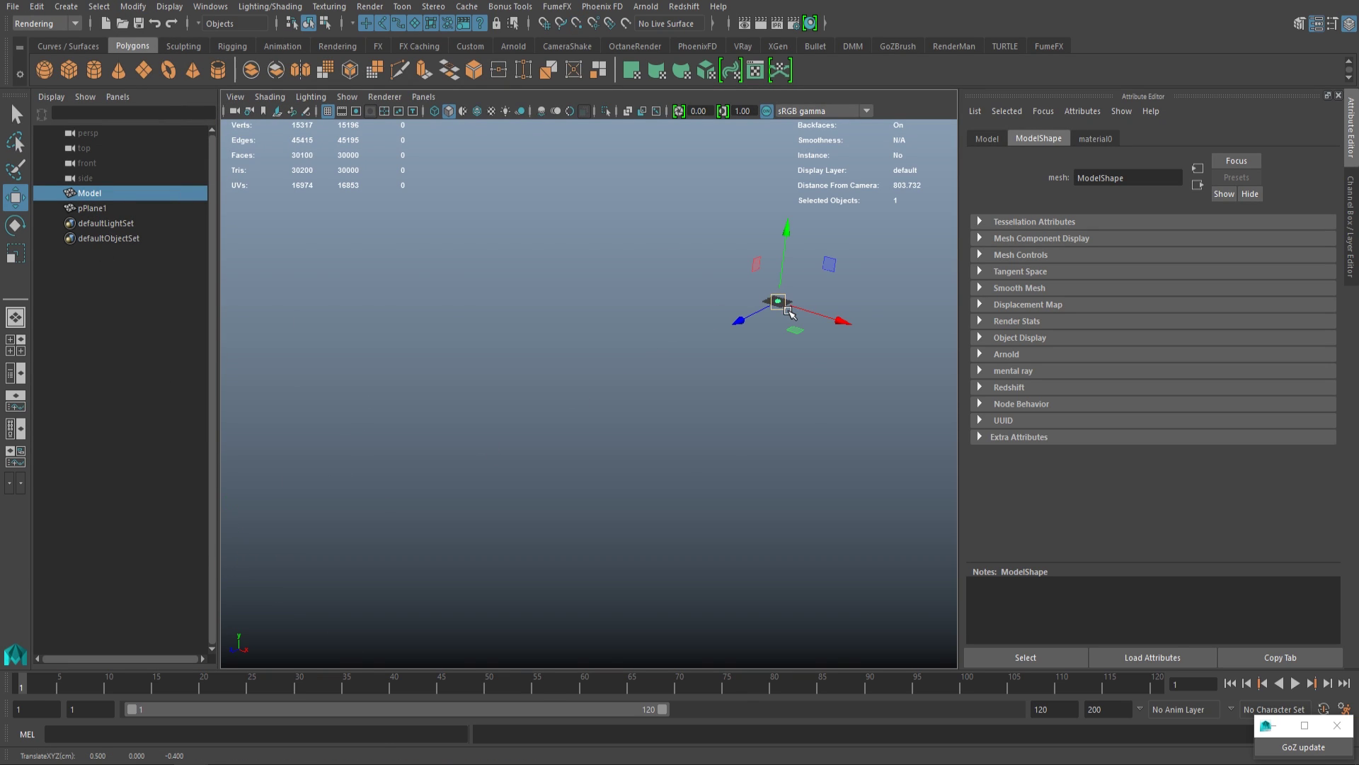
# - Reselect the rock Model and rotate it to tilt it onto its side
pyautogui.press('f')
pyautogui.click(753, 495)
pyautogui.scroll(3, 753, 495)
pyautogui.click(591, 425)
pyautogui.press('e')
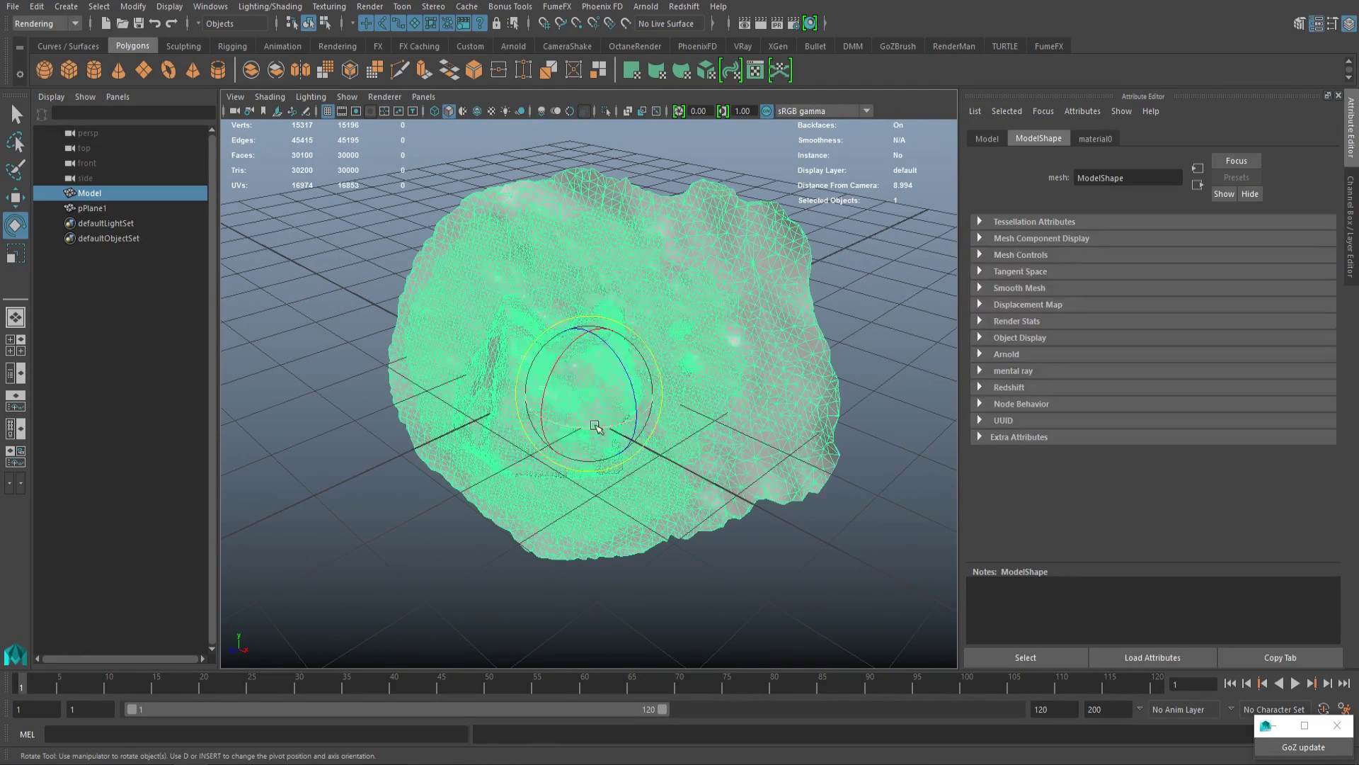
pyautogui.moveTo(591, 425); pyautogui.dragTo(691, 495)
# - Rotate and nudge the rock until it stands upright with its ground level
pyautogui.scroll(3, 503, 443)
pyautogui.press('w')
pyautogui.press('e')
pyautogui.moveTo(533, 307); pyautogui.dragTo(540, 304)
# - Deselect the rock and orbit around it to a high, close view
pyautogui.click(729, 312)
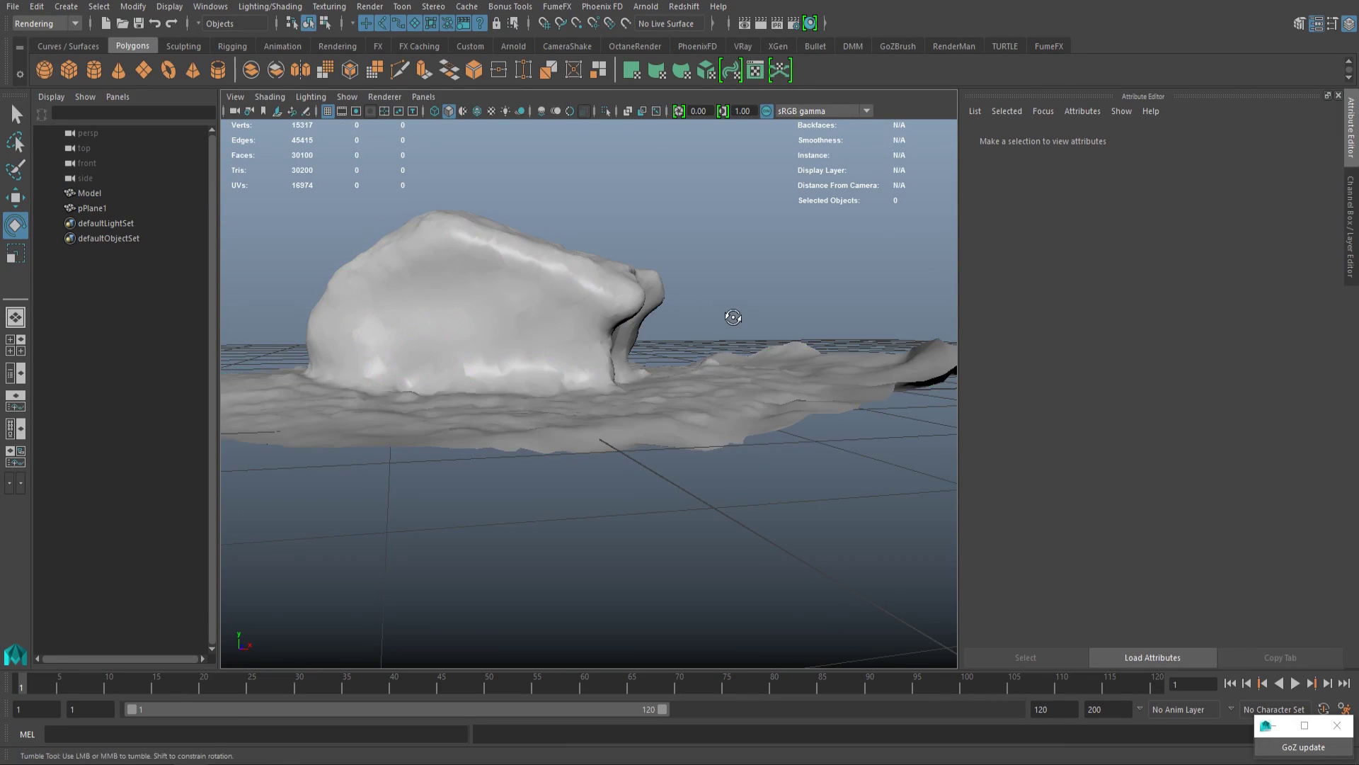
pyautogui.keyDown('alt'); pyautogui.moveTo(728, 312); pyautogui.dragTo(722, 390); pyautogui.keyUp('alt')
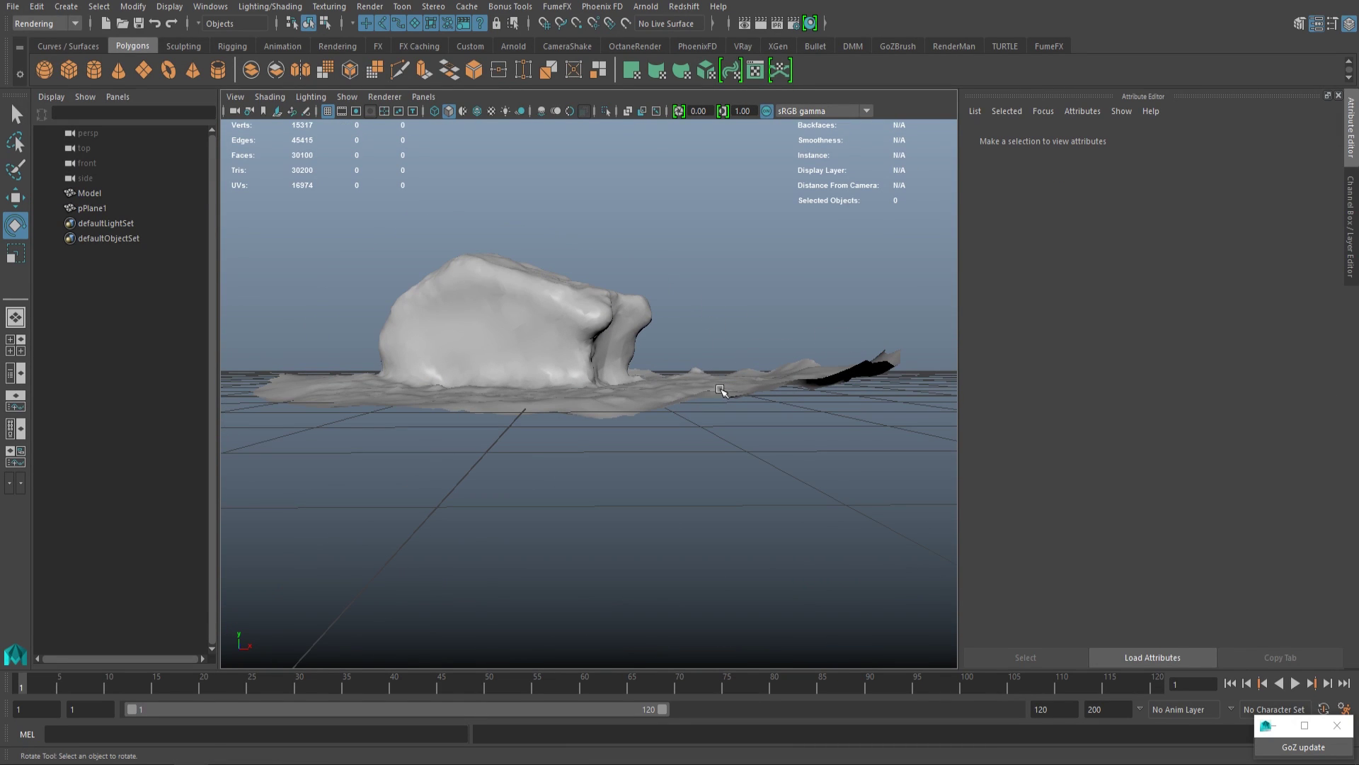
pyautogui.keyDown('alt'); pyautogui.moveTo(780, 343); pyautogui.dragTo(732, 422); pyautogui.keyUp('alt')
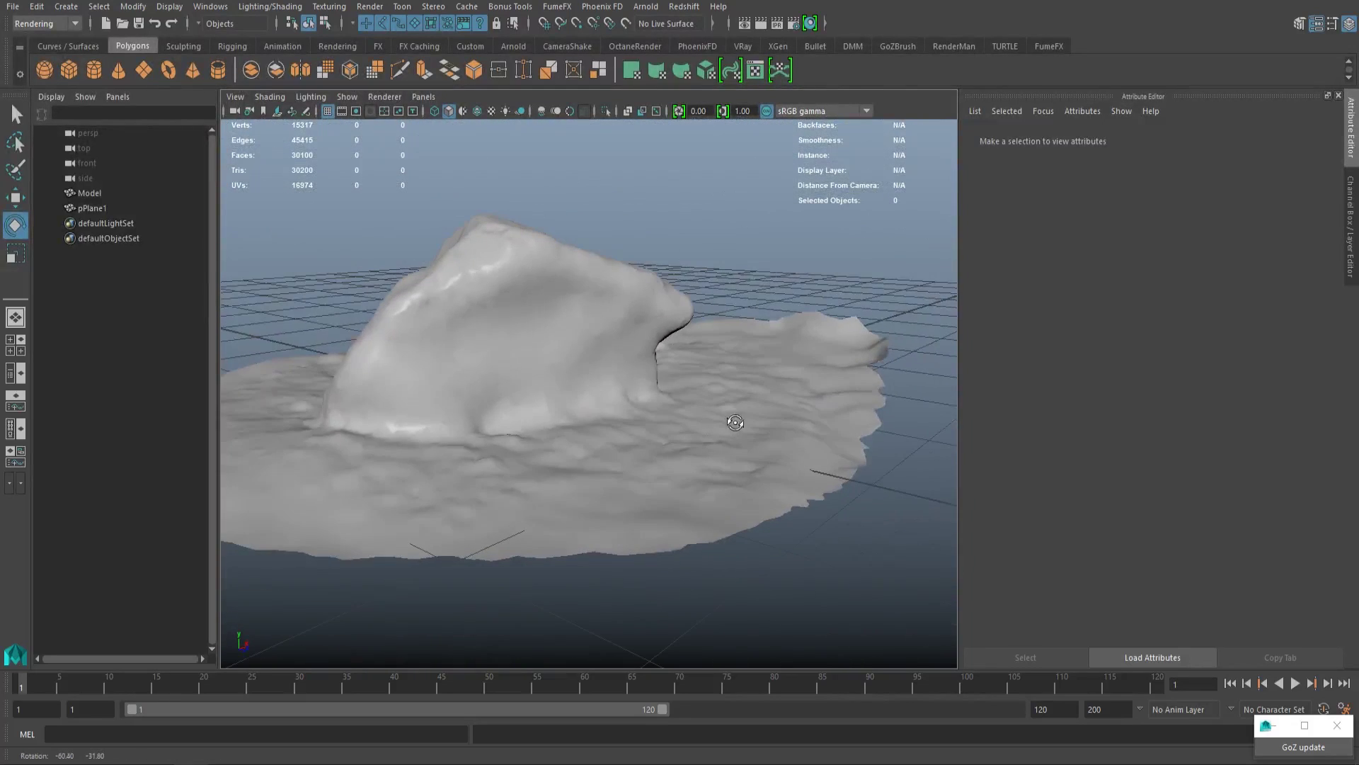
# - Delete the pPlane1 helper plane and select the rock Model
pyautogui.click(100, 207)
pyautogui.press('Delete')
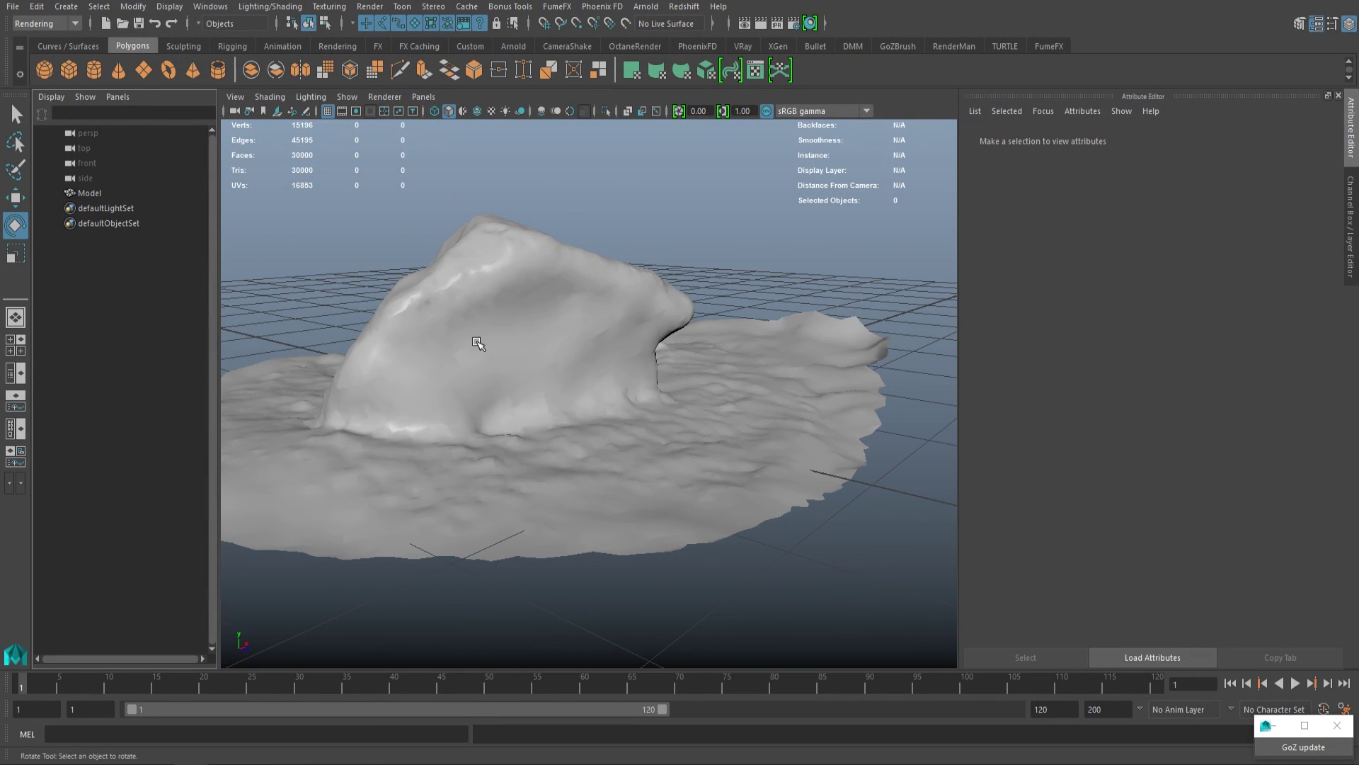
pyautogui.click(477, 343)
pyautogui.keyDown('alt'); pyautogui.moveTo(476, 343); pyautogui.dragTo(480, 358); pyautogui.keyUp('alt')
# - Set material0's Cosine Power to 2 and darken its Specular Color
pyautogui.click(1096, 139)
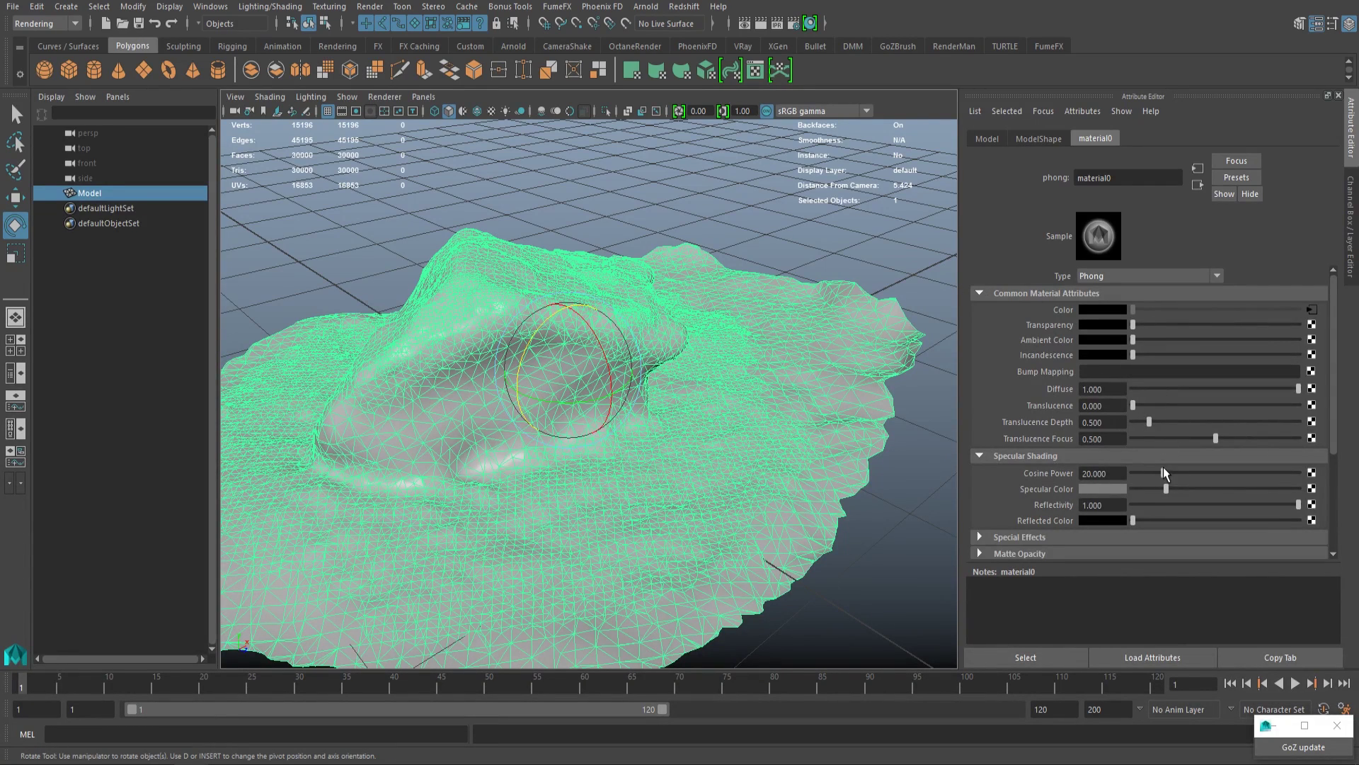
pyautogui.moveTo(1164, 473); pyautogui.dragTo(1146, 494)
pyautogui.click(684, 211)
pyautogui.moveTo(652, 200)
pyautogui.keyDown('alt'); pyautogui.mouseDown()
pyautogui.moveTo(743, 371)
pyautogui.moveTo(811, 384)
pyautogui.moveTo(562, 388)
pyautogui.moveTo(694, 404)
pyautogui.moveTo(1105, 403)
pyautogui.mouseUp(); pyautogui.keyUp('alt')
# - Display the rock with its photo texture and orbit to a higher, top-down view
pyautogui.press('6')
pyautogui.click(633, 425)
pyautogui.keyDown('alt'); pyautogui.moveTo(632, 426); pyautogui.dragTo(788, 448); pyautogui.keyUp('alt')
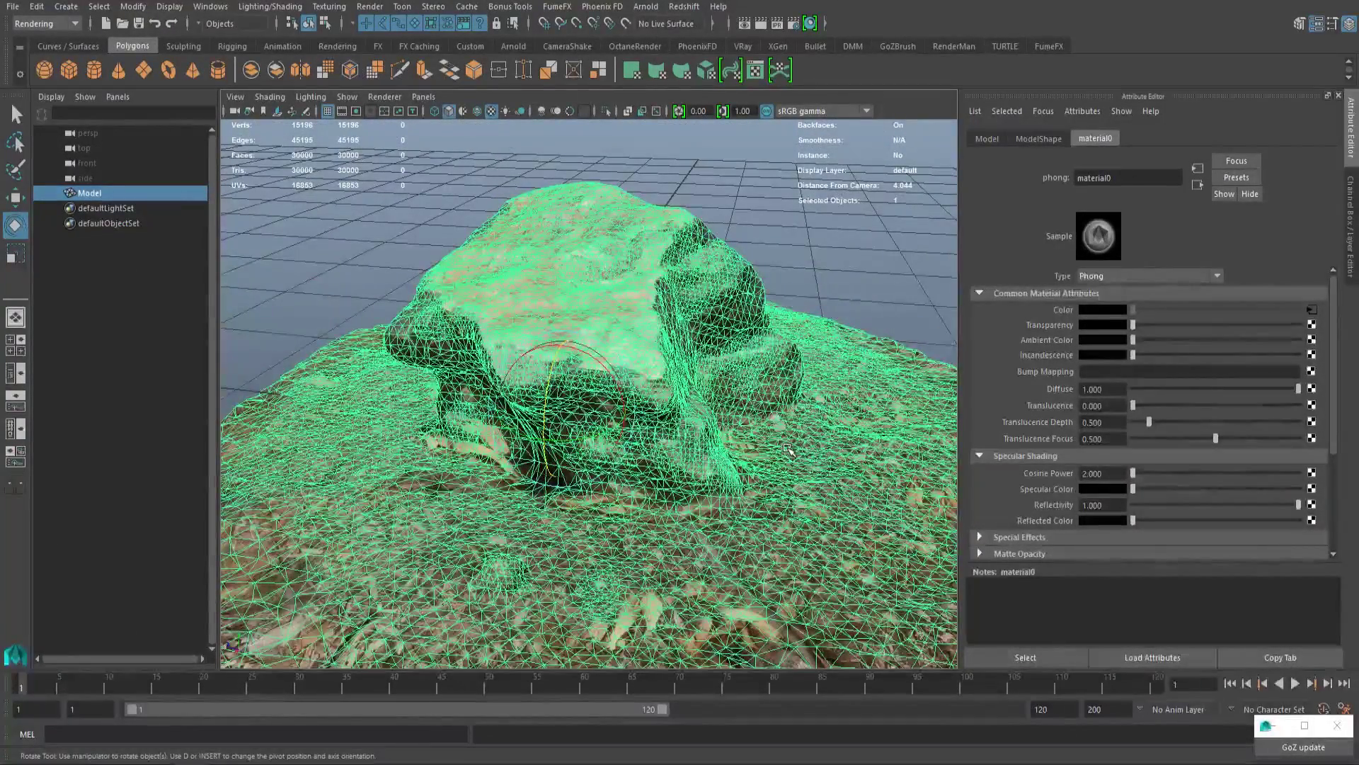
pyautogui.click(401, 301)
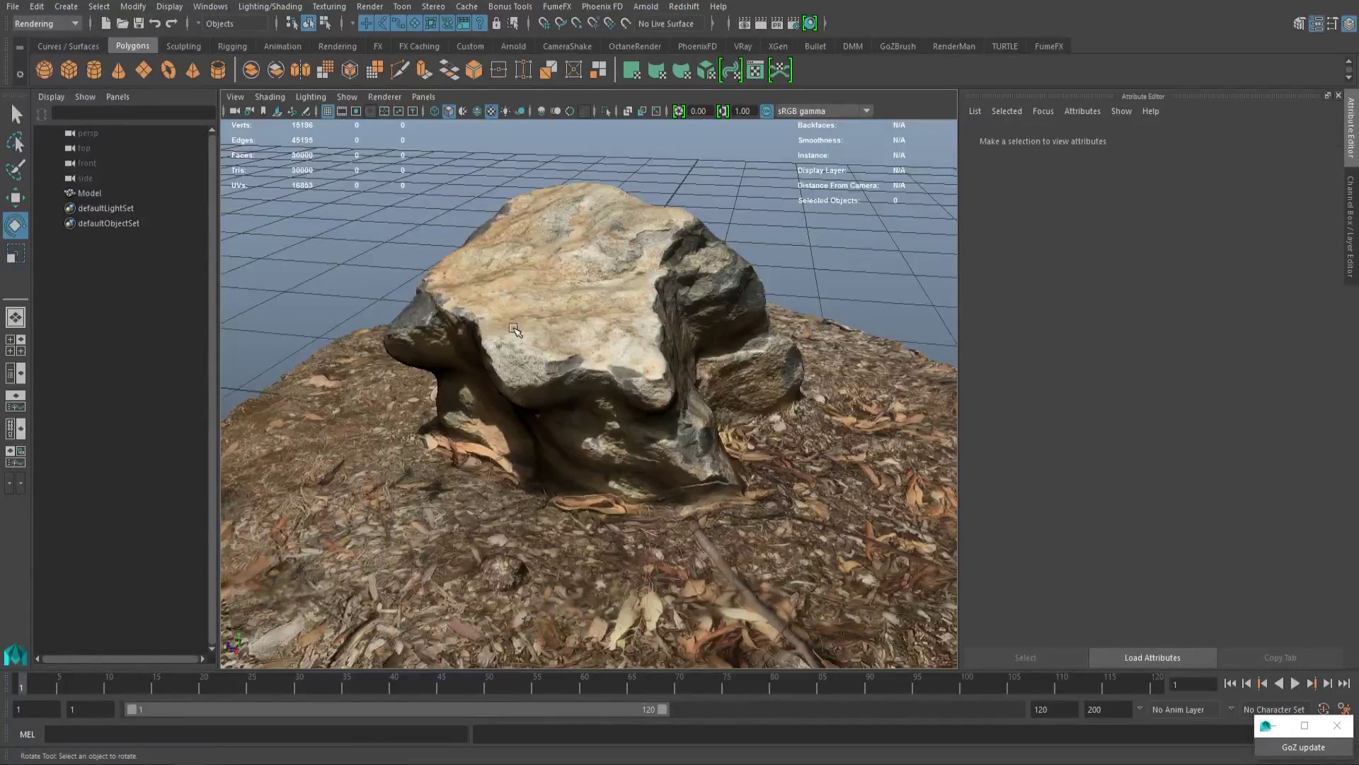
pyautogui.click(514, 330)
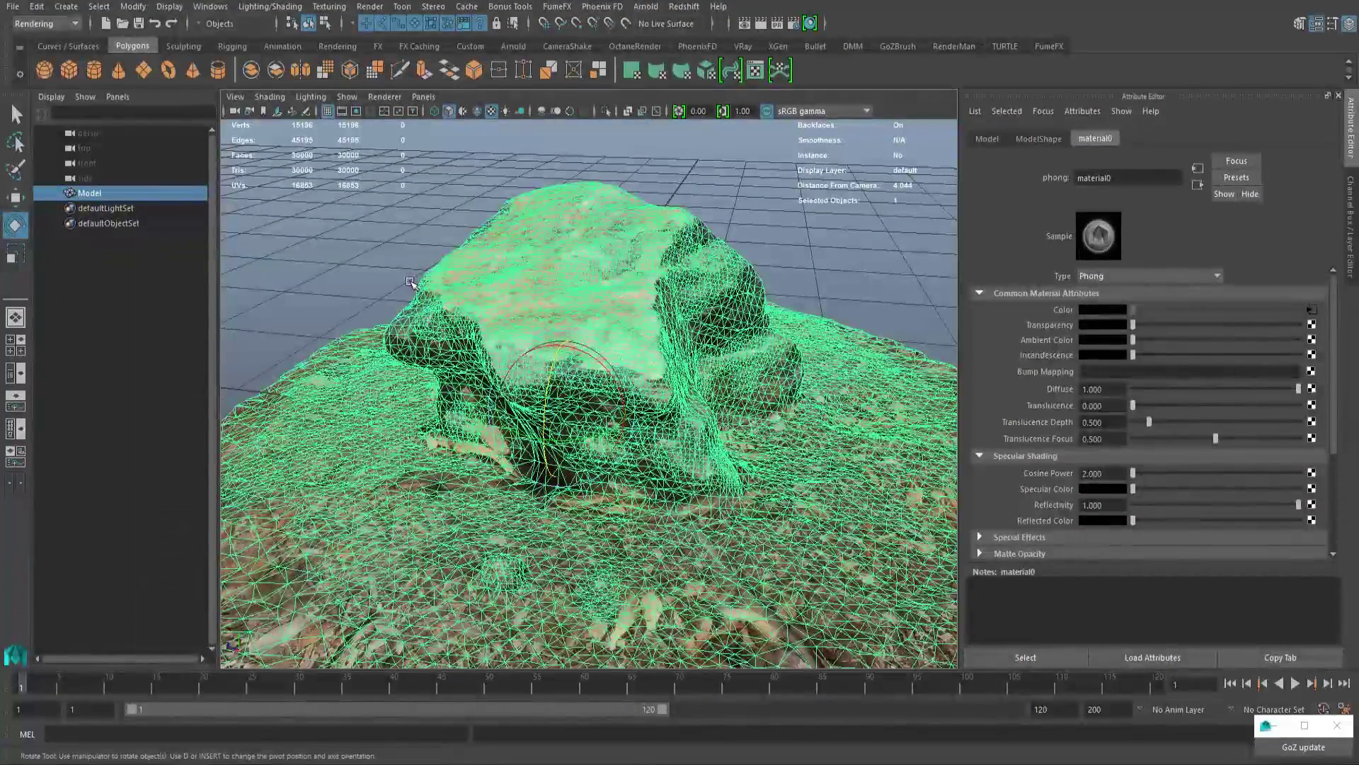
pyautogui.click(382, 256)
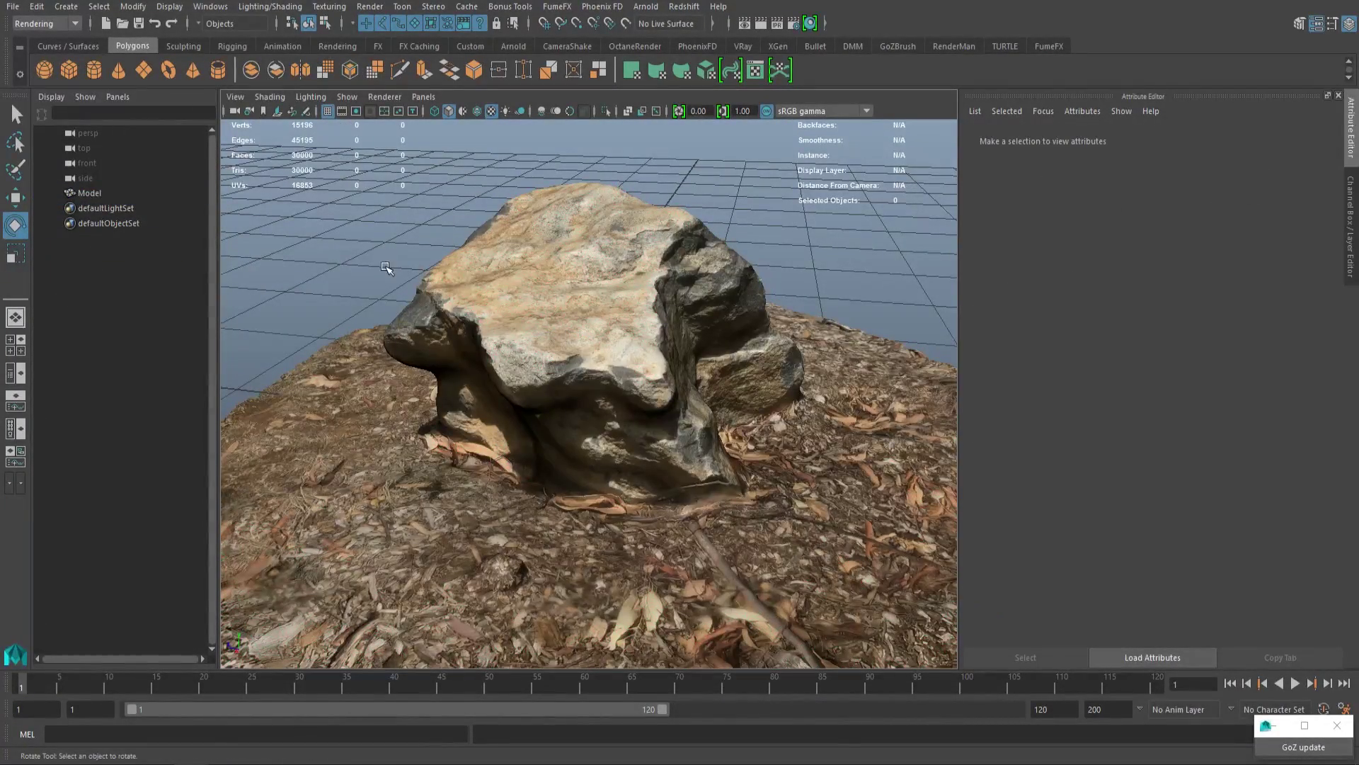
pyautogui.keyDown('alt'); pyautogui.moveTo(494, 312); pyautogui.dragTo(631, 379); pyautogui.keyUp('alt')
pyautogui.scroll(6, 562, 337)
pyautogui.scroll(-6, 701, 361)
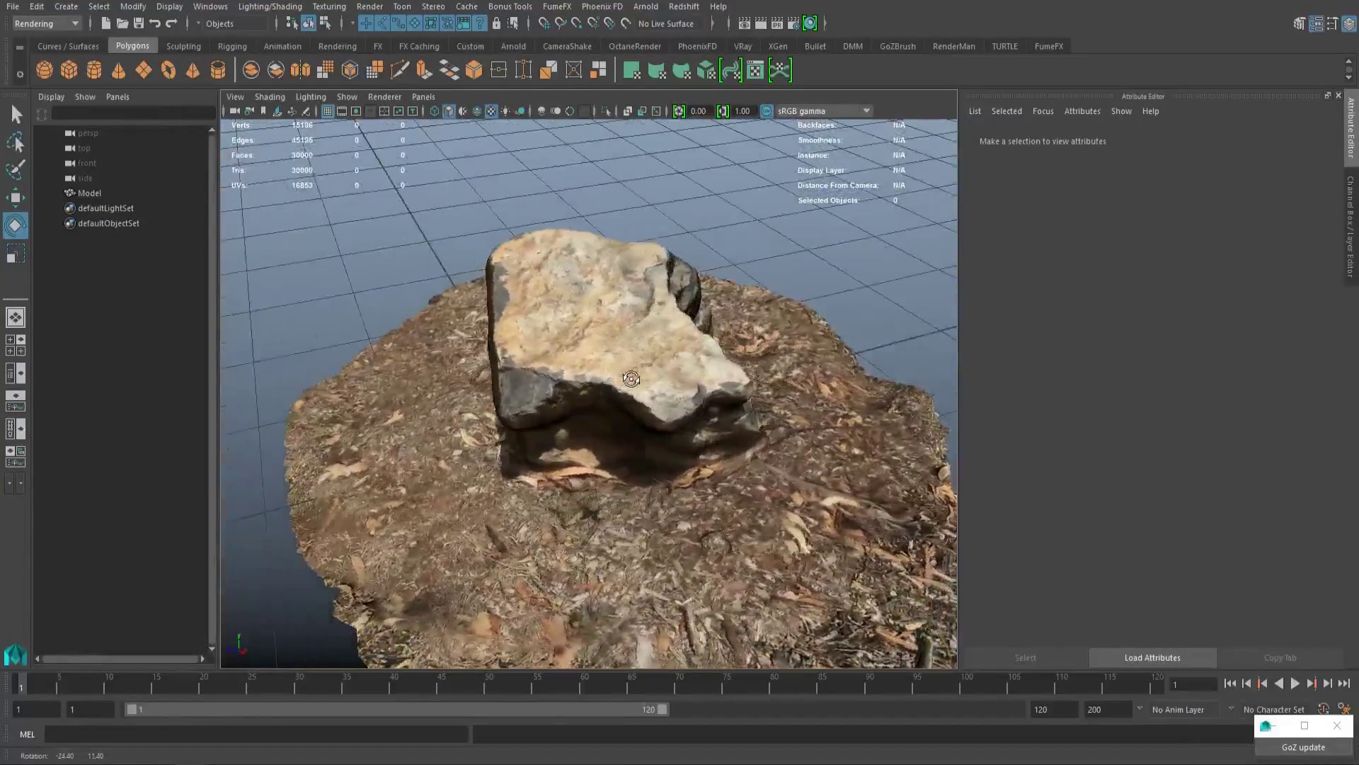
pyautogui.click(10, 173)
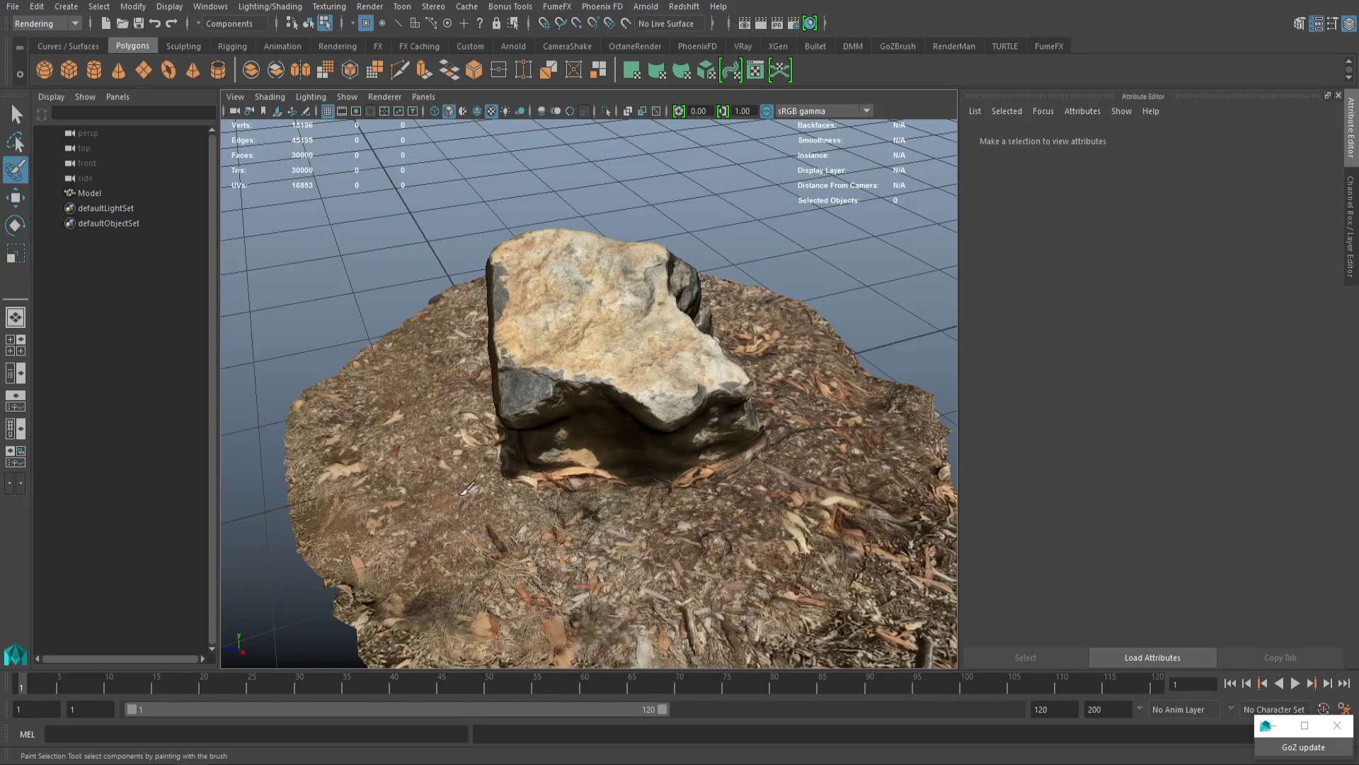
pyautogui.rightClick(460, 364)
pyautogui.click(409, 363)
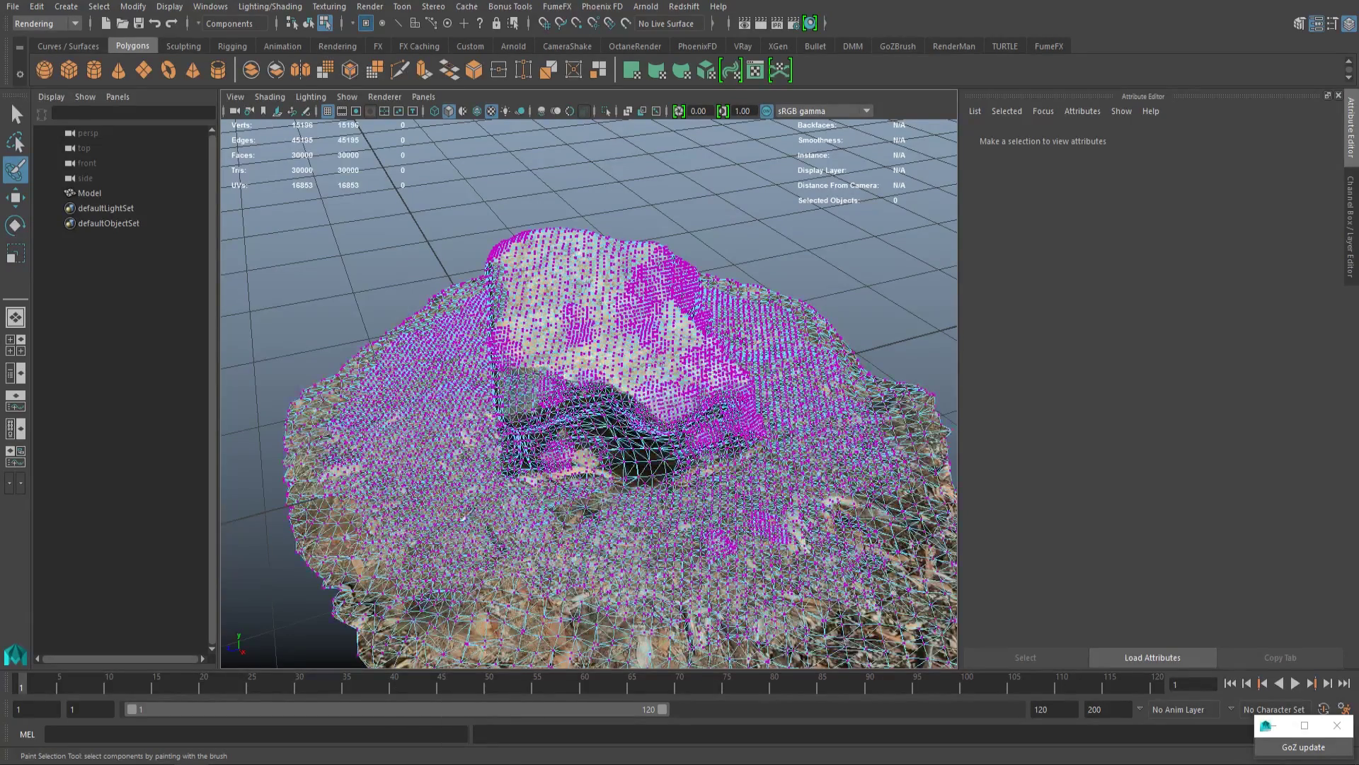
pyautogui.click(16, 116)
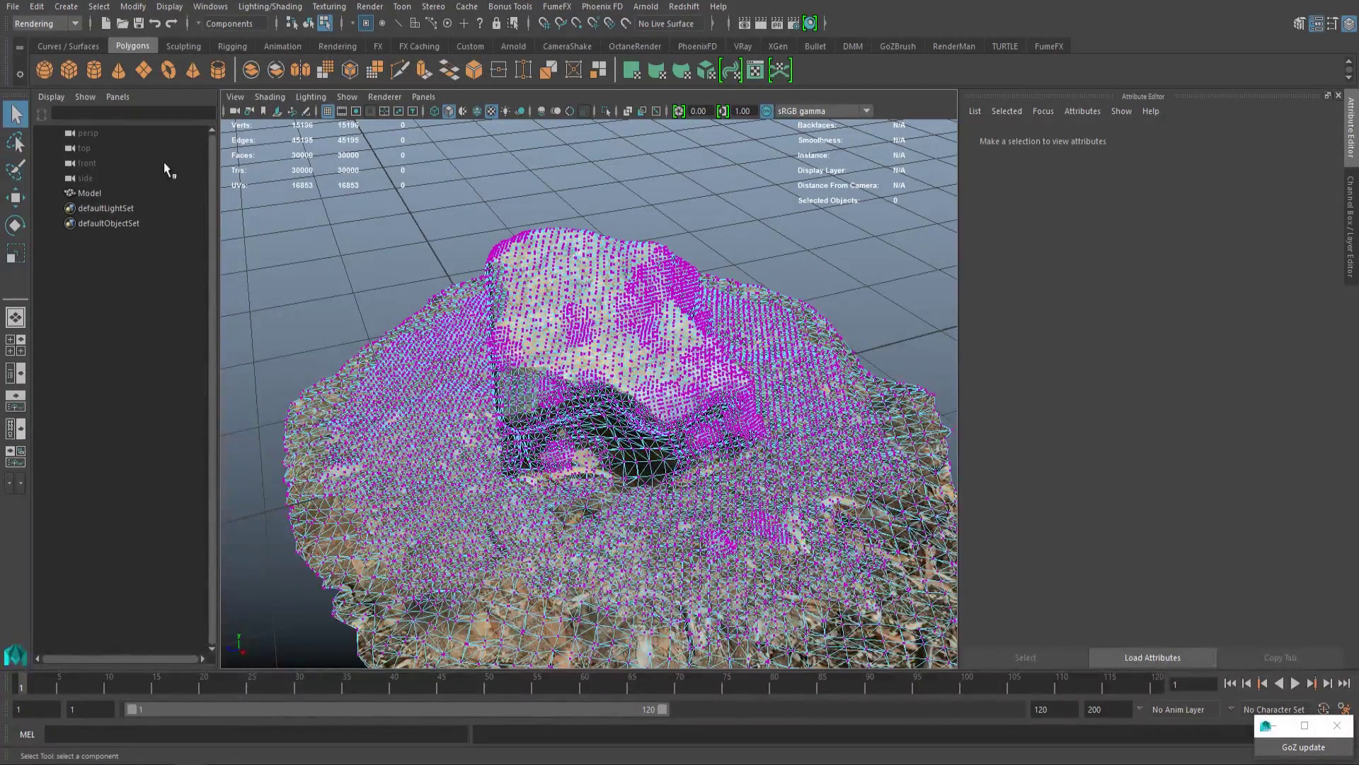
pyautogui.rightClick(641, 368)
pyautogui.click(676, 341)
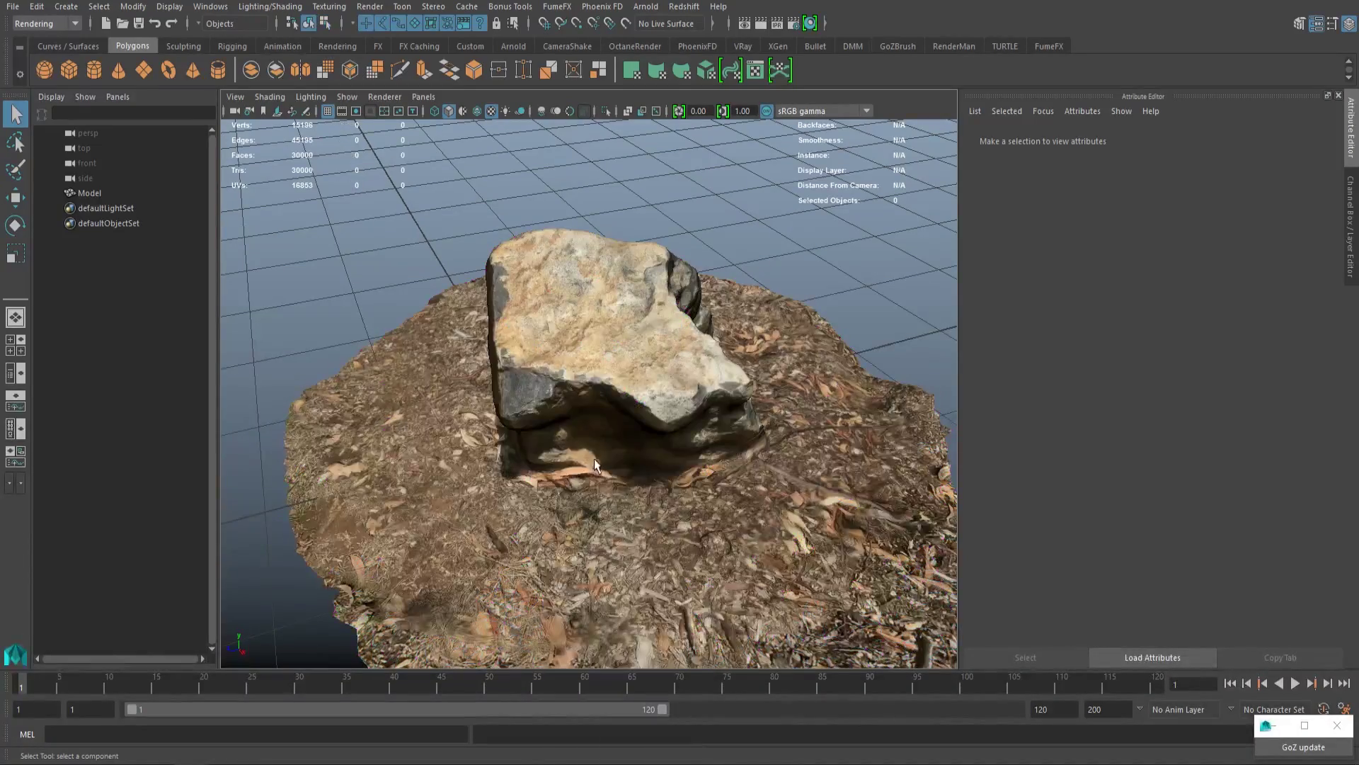
pyautogui.keyDown('alt'); pyautogui.moveTo(526, 561); pyautogui.dragTo(657, 546); pyautogui.keyUp('alt')
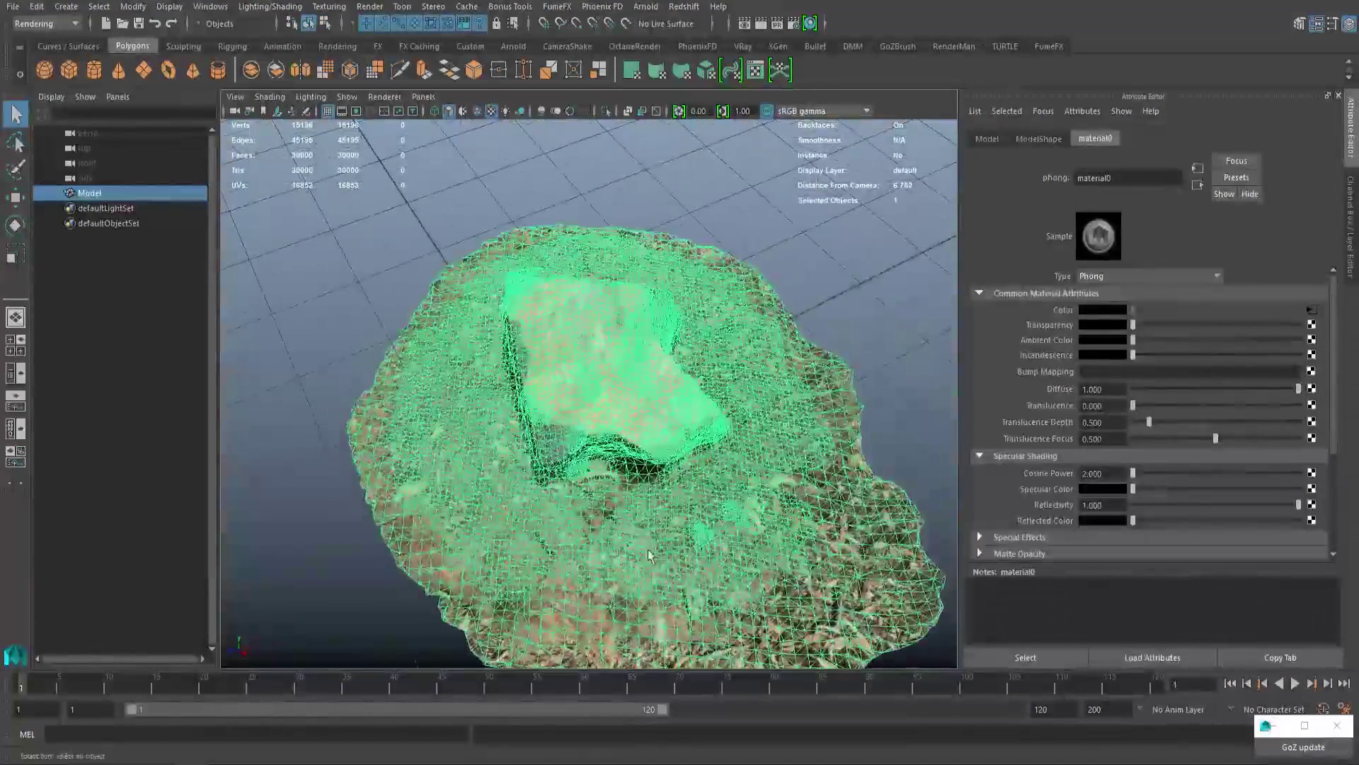
pyautogui.scroll(-3, 650, 555)
pyautogui.scroll(-3, 536, 561)
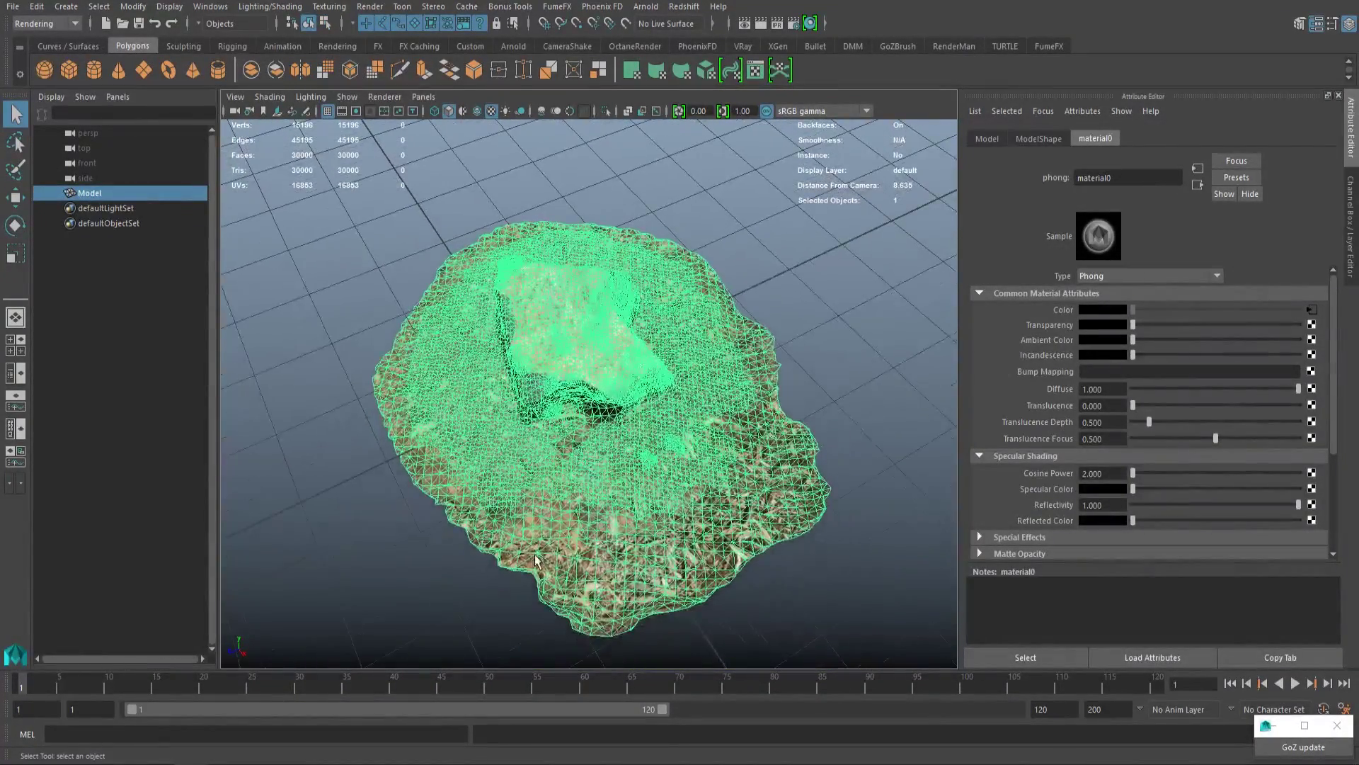
pyautogui.moveTo(546, 365); pyautogui.dragTo(546, 323, button='right')
pyautogui.moveTo(831, 634); pyautogui.dragTo(350, 458)
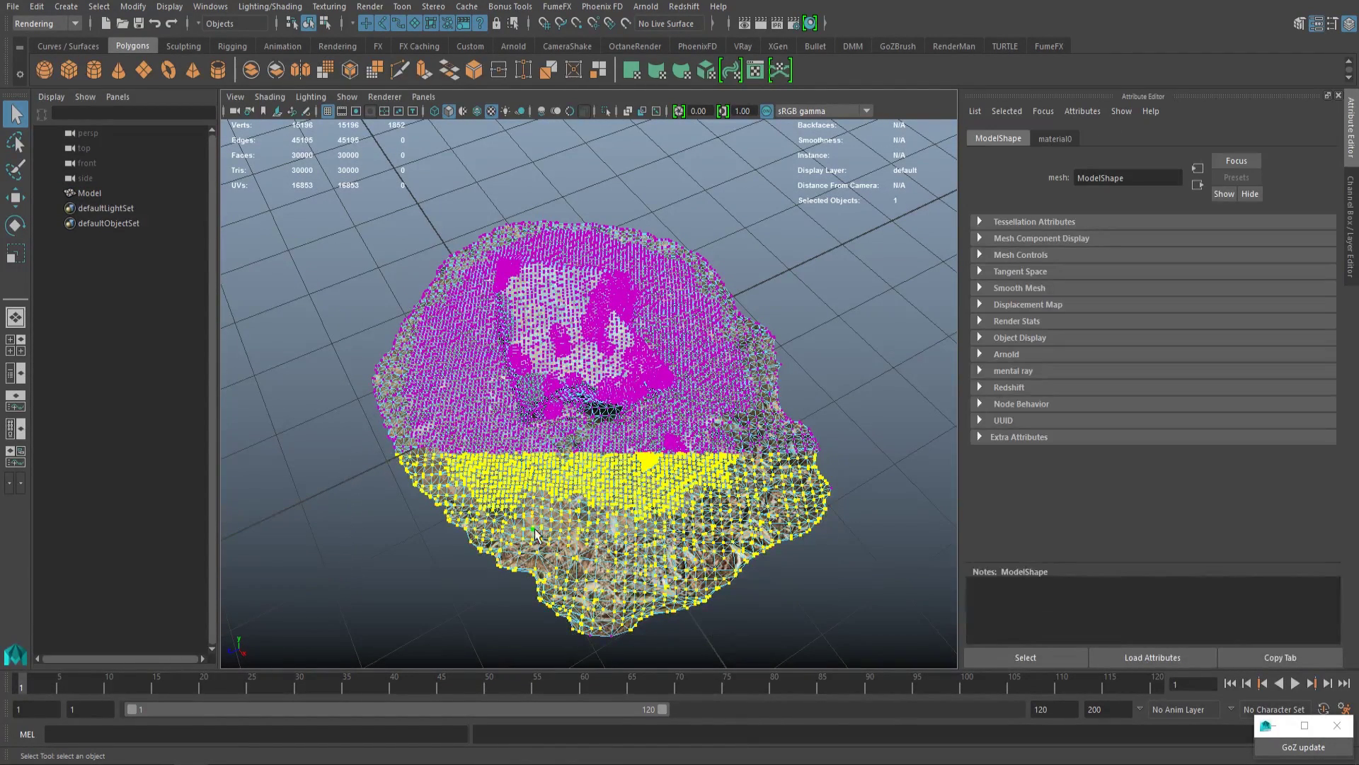
pyautogui.press('Delete')
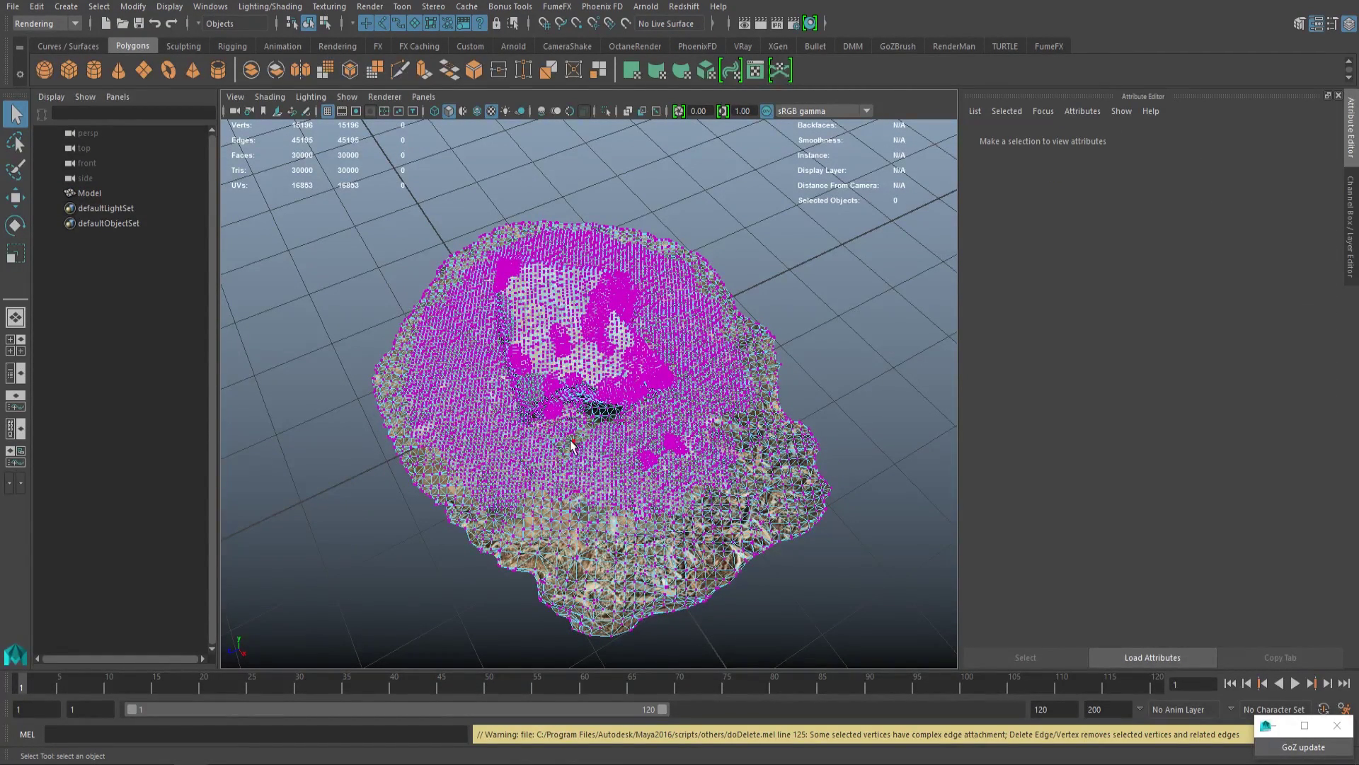
pyautogui.moveTo(531, 376); pyautogui.dragTo(587, 347, button='right')
pyautogui.keyDown('alt'); pyautogui.moveTo(588, 347); pyautogui.dragTo(395, 678); pyautogui.keyUp('alt')
pyautogui.scroll(5, 605, 474)
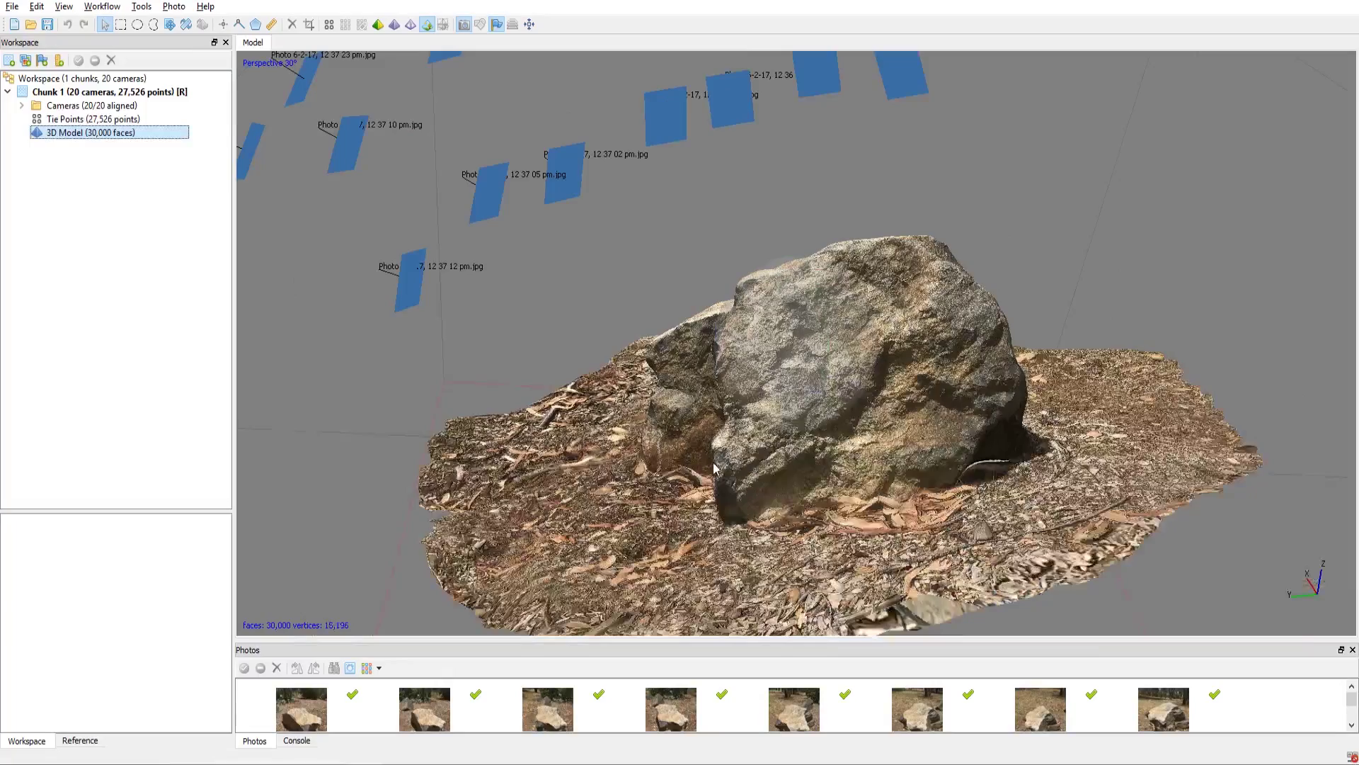
# - Lasso and delete the ground faces in front of the rock
pyautogui.moveTo(811, 388); pyautogui.dragTo(815, 538)
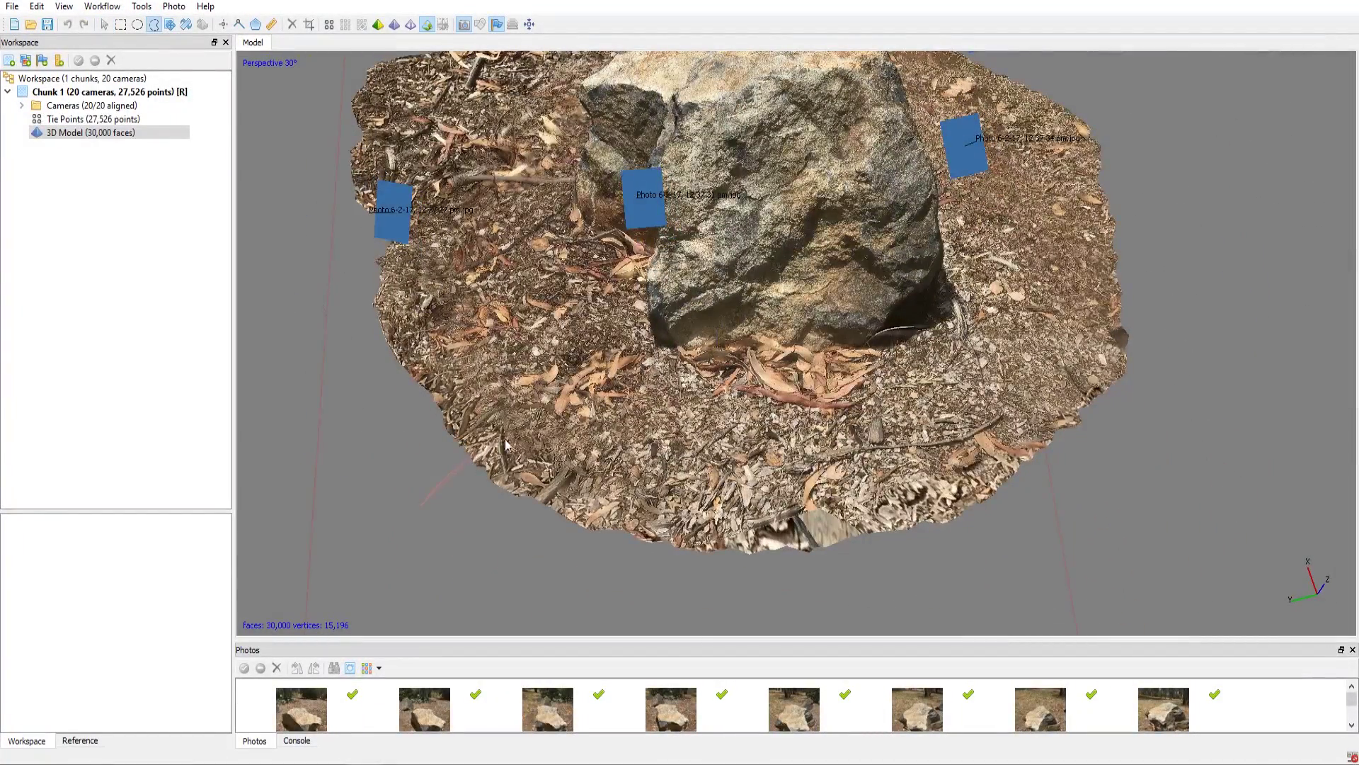
pyautogui.moveTo(511, 442)
pyautogui.mouseDown()
pyautogui.moveTo(638, 398)
pyautogui.moveTo(855, 363)
pyautogui.moveTo(1003, 369)
pyautogui.moveTo(1150, 505)
pyautogui.moveTo(1102, 622)
pyautogui.moveTo(1032, 670)
pyautogui.moveTo(1005, 637)
pyautogui.mouseUp()
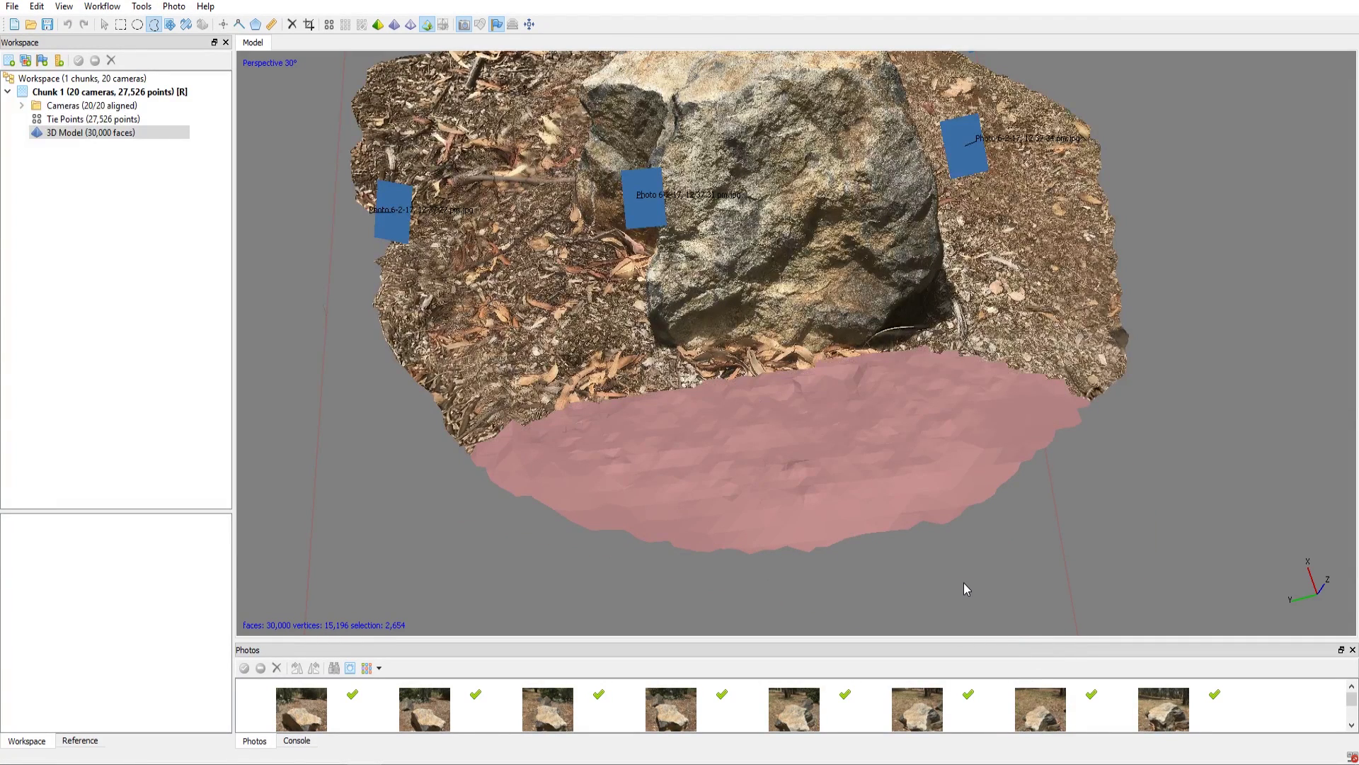
pyautogui.press('Delete')
# - Delete the ground faces right of the rock, then undo that deletion, leaving 27,346 faces
pyautogui.moveTo(992, 442); pyautogui.dragTo(1009, 405)
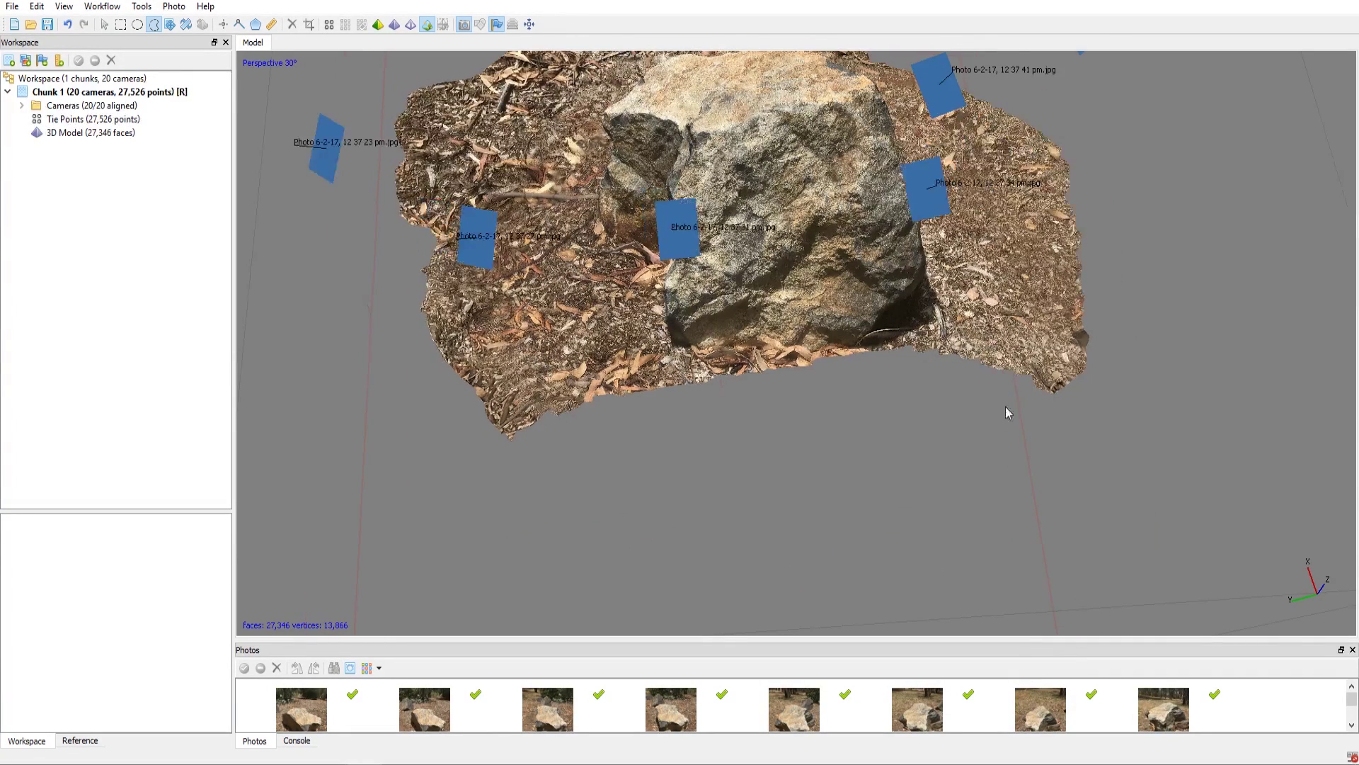
pyautogui.moveTo(869, 347)
pyautogui.mouseDown()
pyautogui.moveTo(902, 307)
pyautogui.moveTo(1005, 255)
pyautogui.moveTo(1168, 223)
pyautogui.moveTo(1200, 267)
pyautogui.mouseUp()
pyautogui.press('Delete')
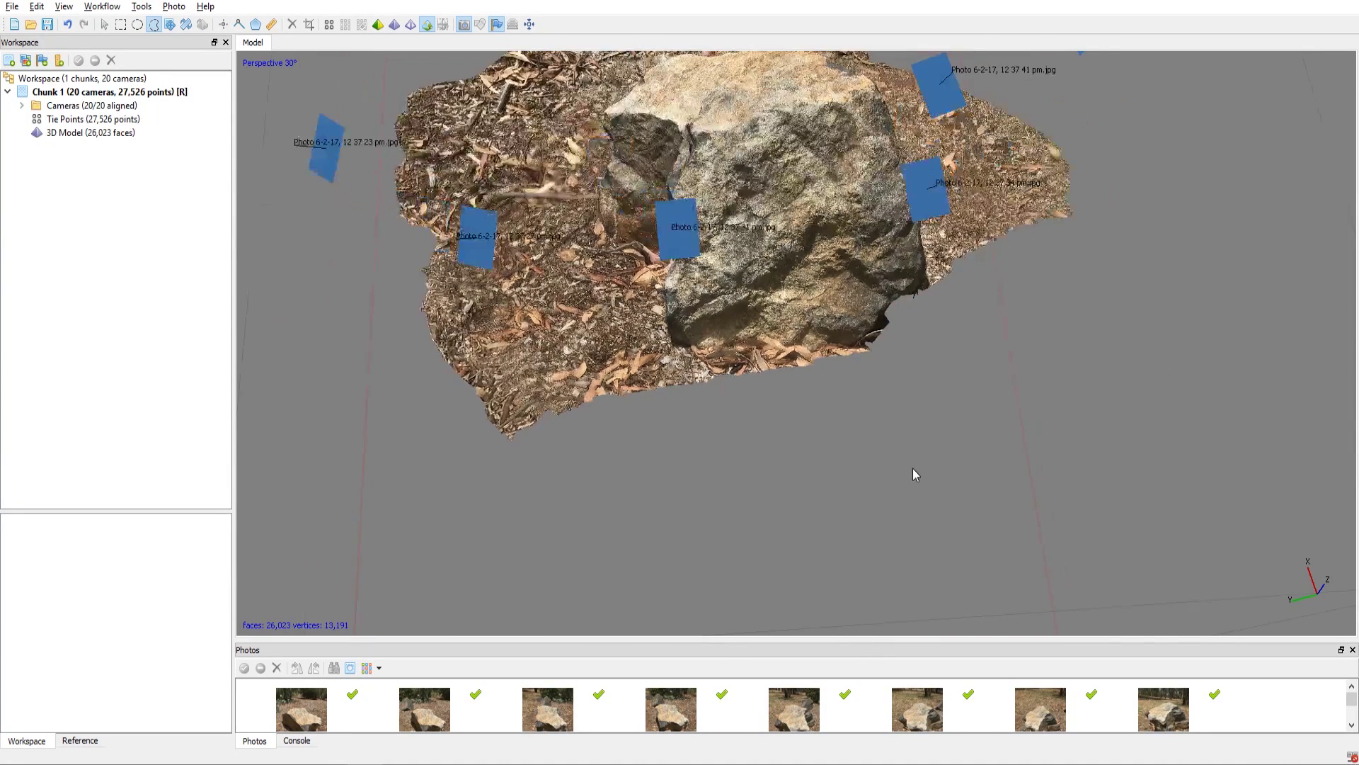
pyautogui.click(104, 24)
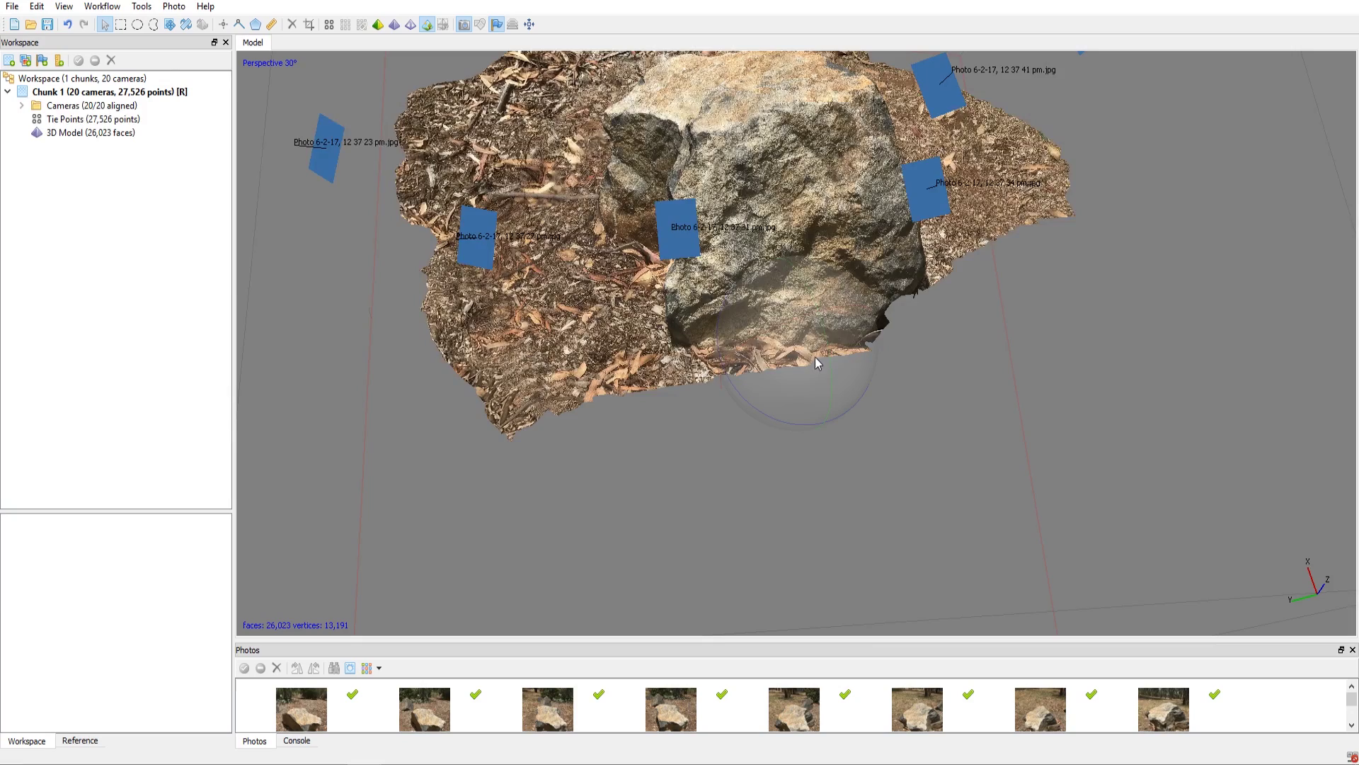
pyautogui.moveTo(809, 358); pyautogui.dragTo(894, 302)
pyautogui.hotkey('ctrl', 'z')
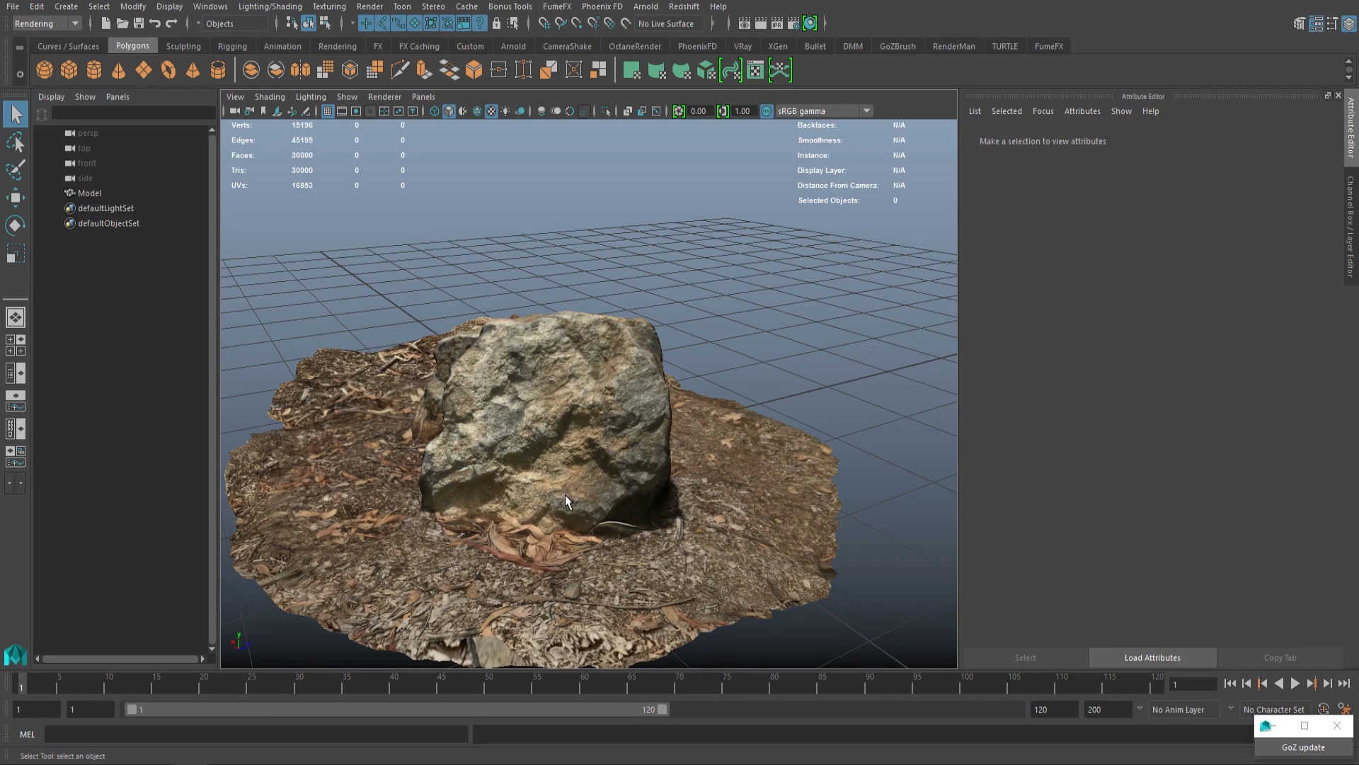
# - Orbit and zoom in closely on the photo-textured rock and its leaf-littered ground patch
pyautogui.keyDown('alt'); pyautogui.moveTo(565, 494); pyautogui.dragTo(921, 462); pyautogui.keyUp('alt')
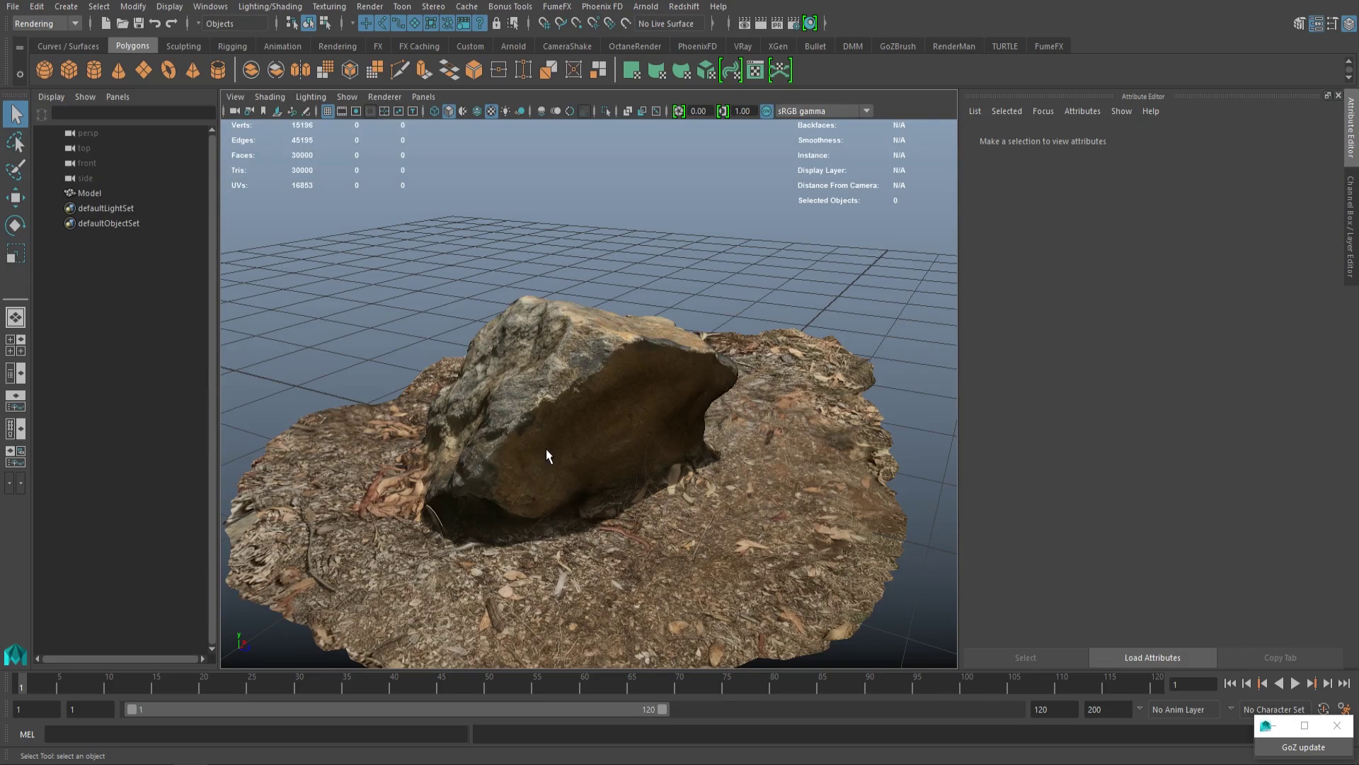
pyautogui.keyDown('alt'); pyautogui.moveTo(471, 412); pyautogui.dragTo(710, 450); pyautogui.keyUp('alt')
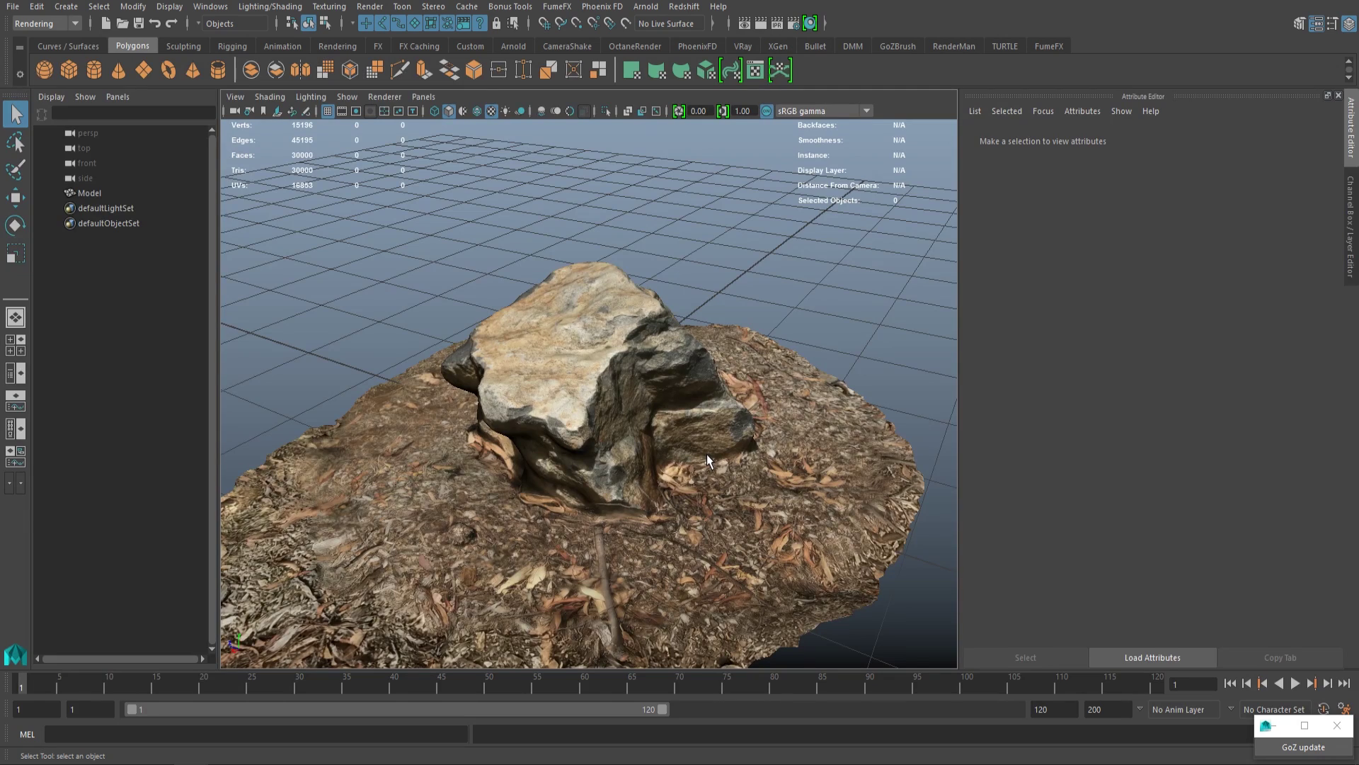
pyautogui.scroll(5, 707, 453)
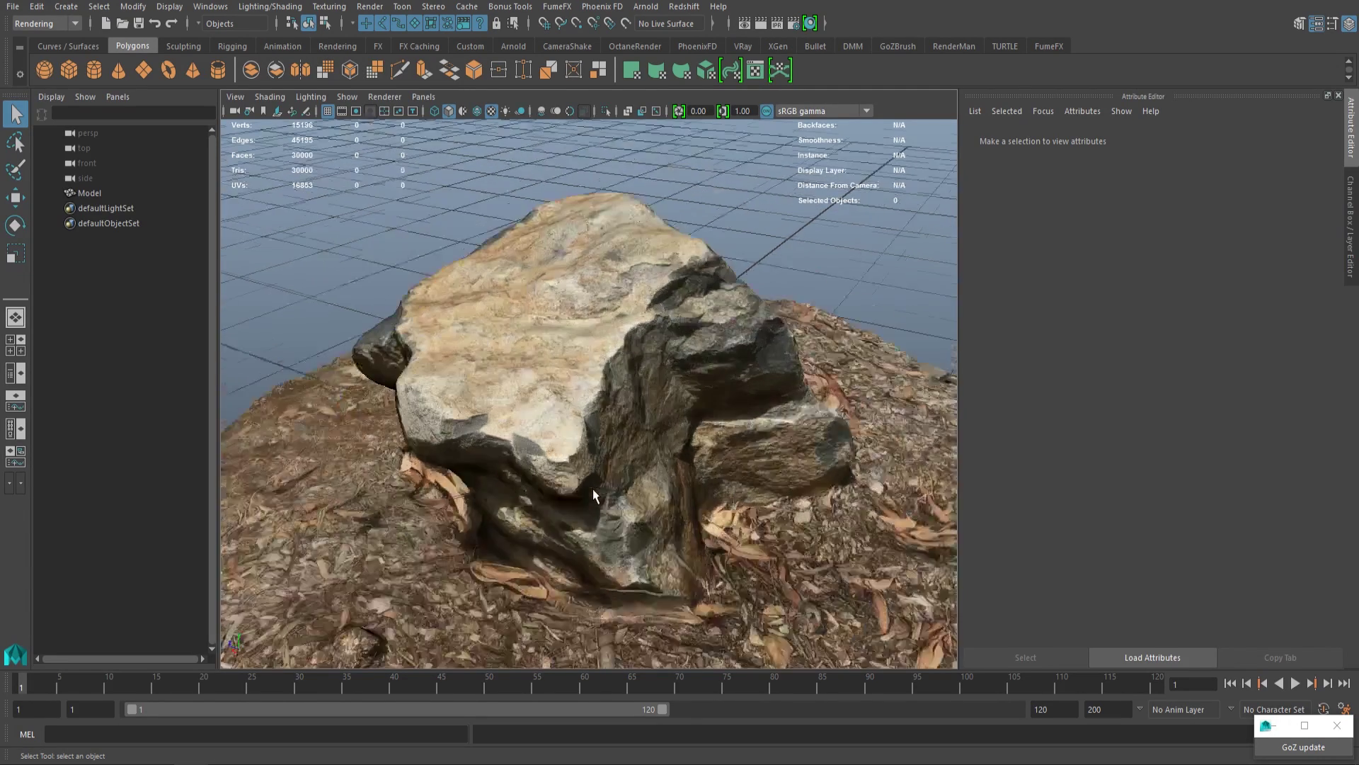